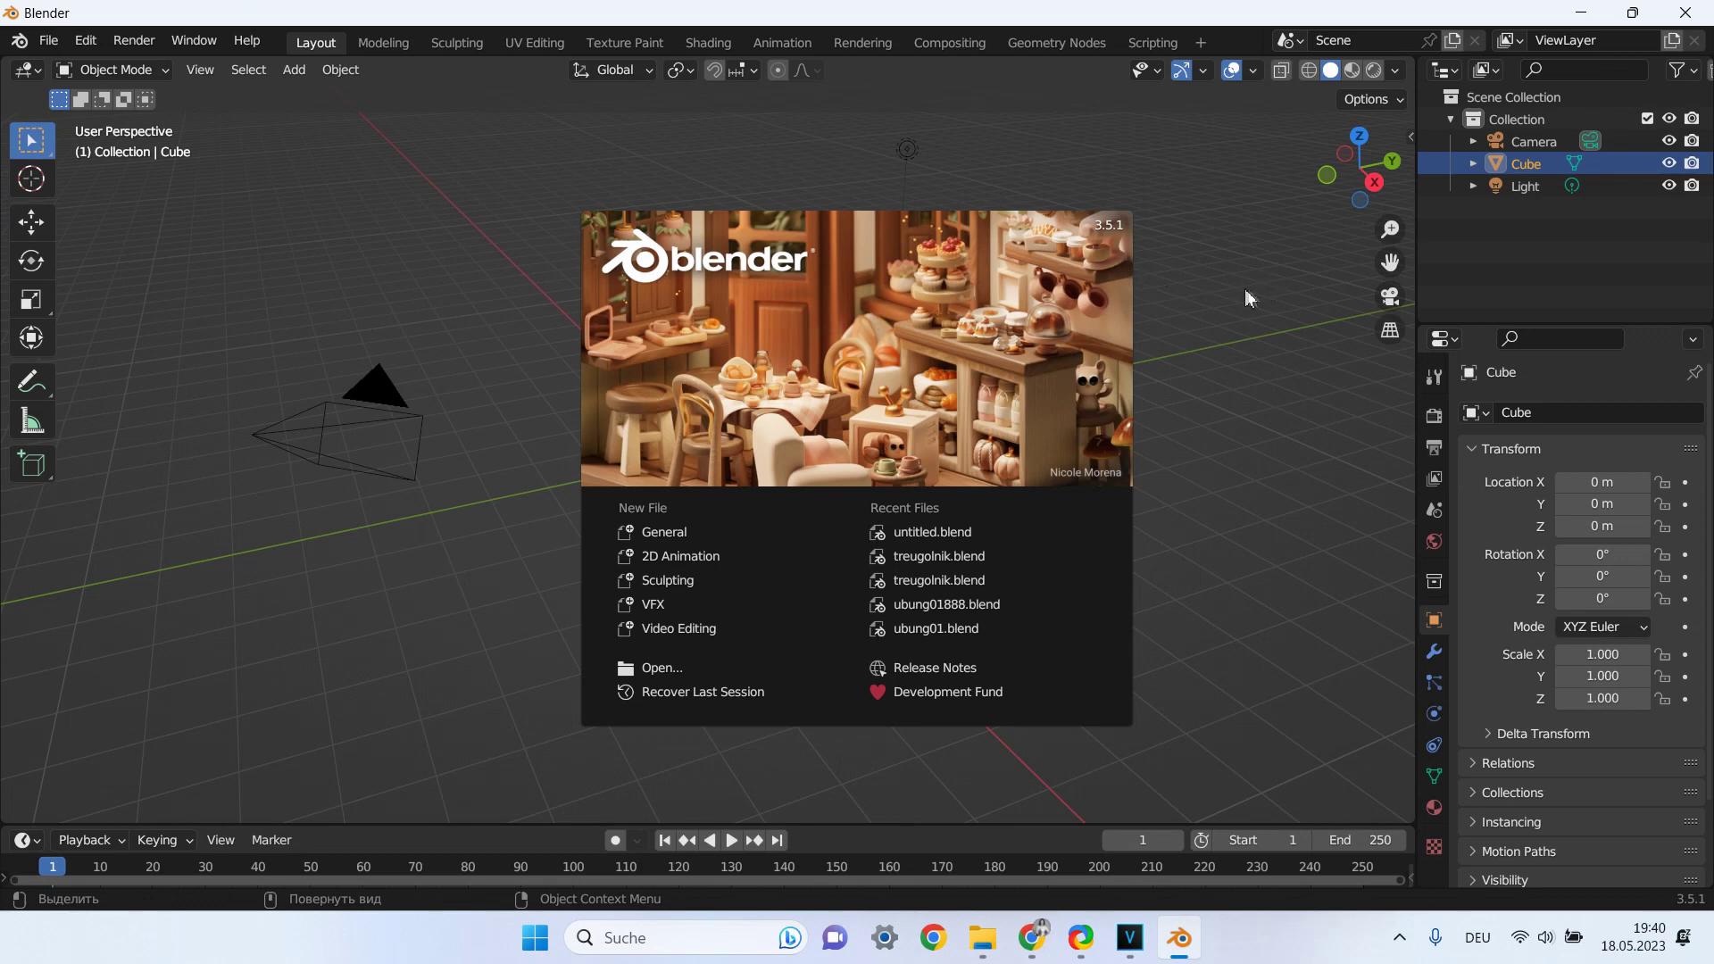
Dismiss the splash screen and delete the default collection with its camera, cube and light.
{"action": "left_click", "coordinate": [1509, 218]}
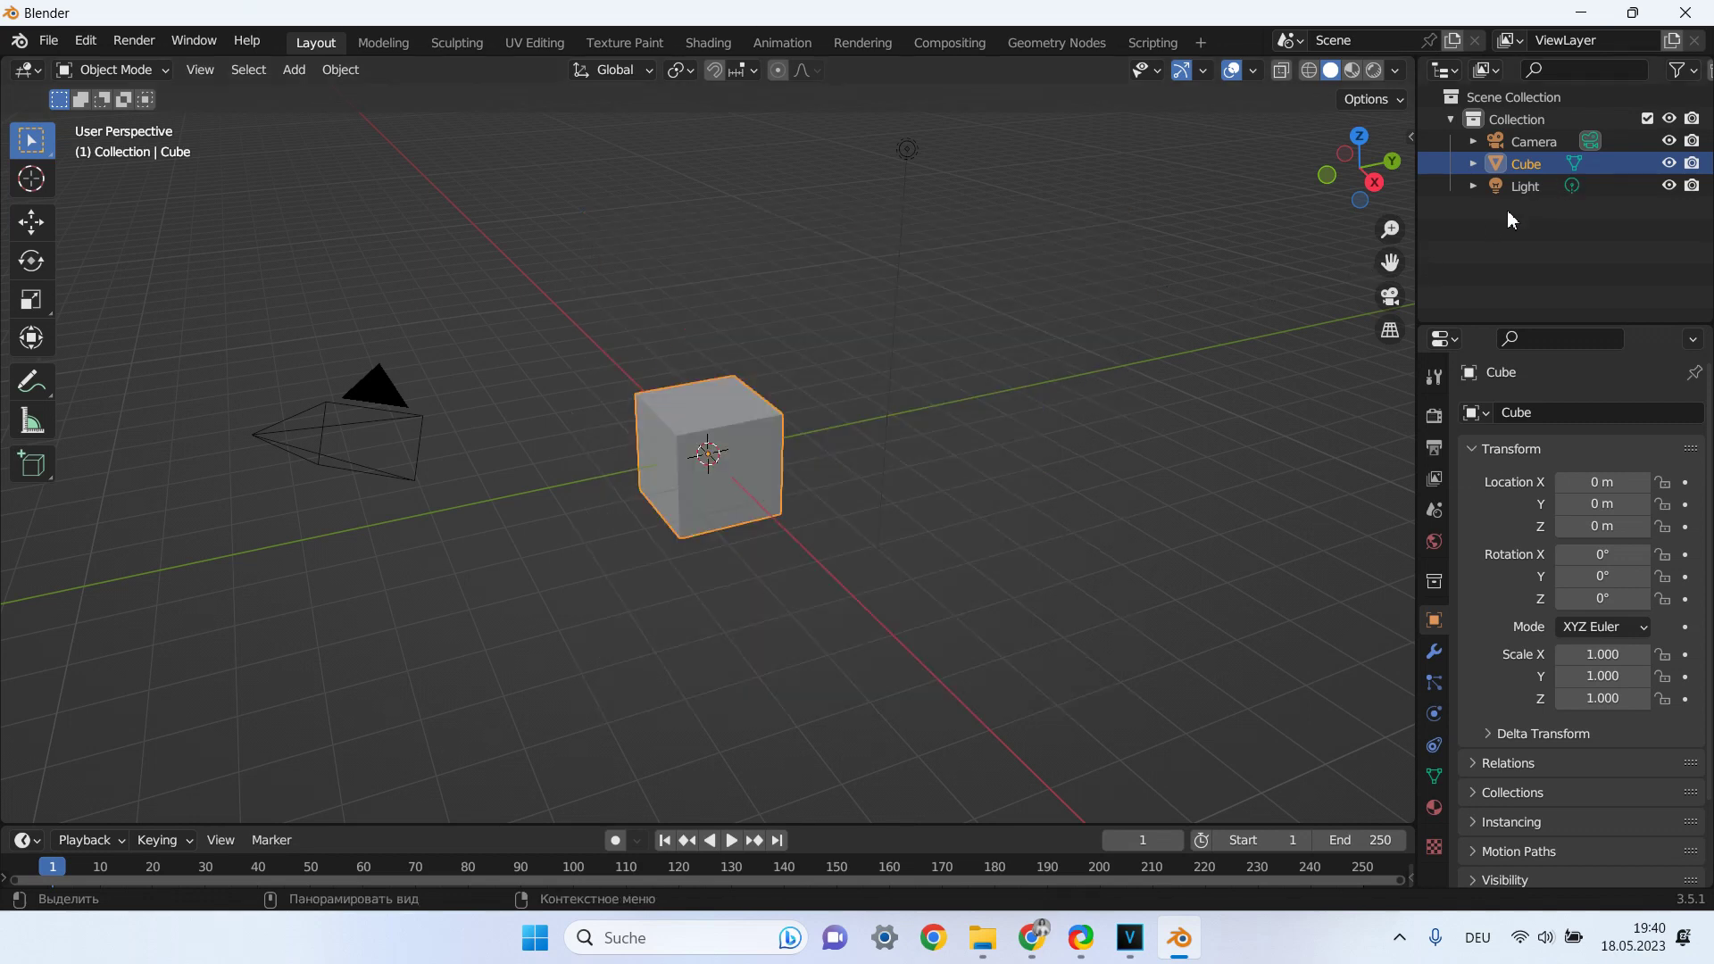
{"action": "key", "text": "a"}
{"action": "right_click", "coordinate": [1512, 114]}
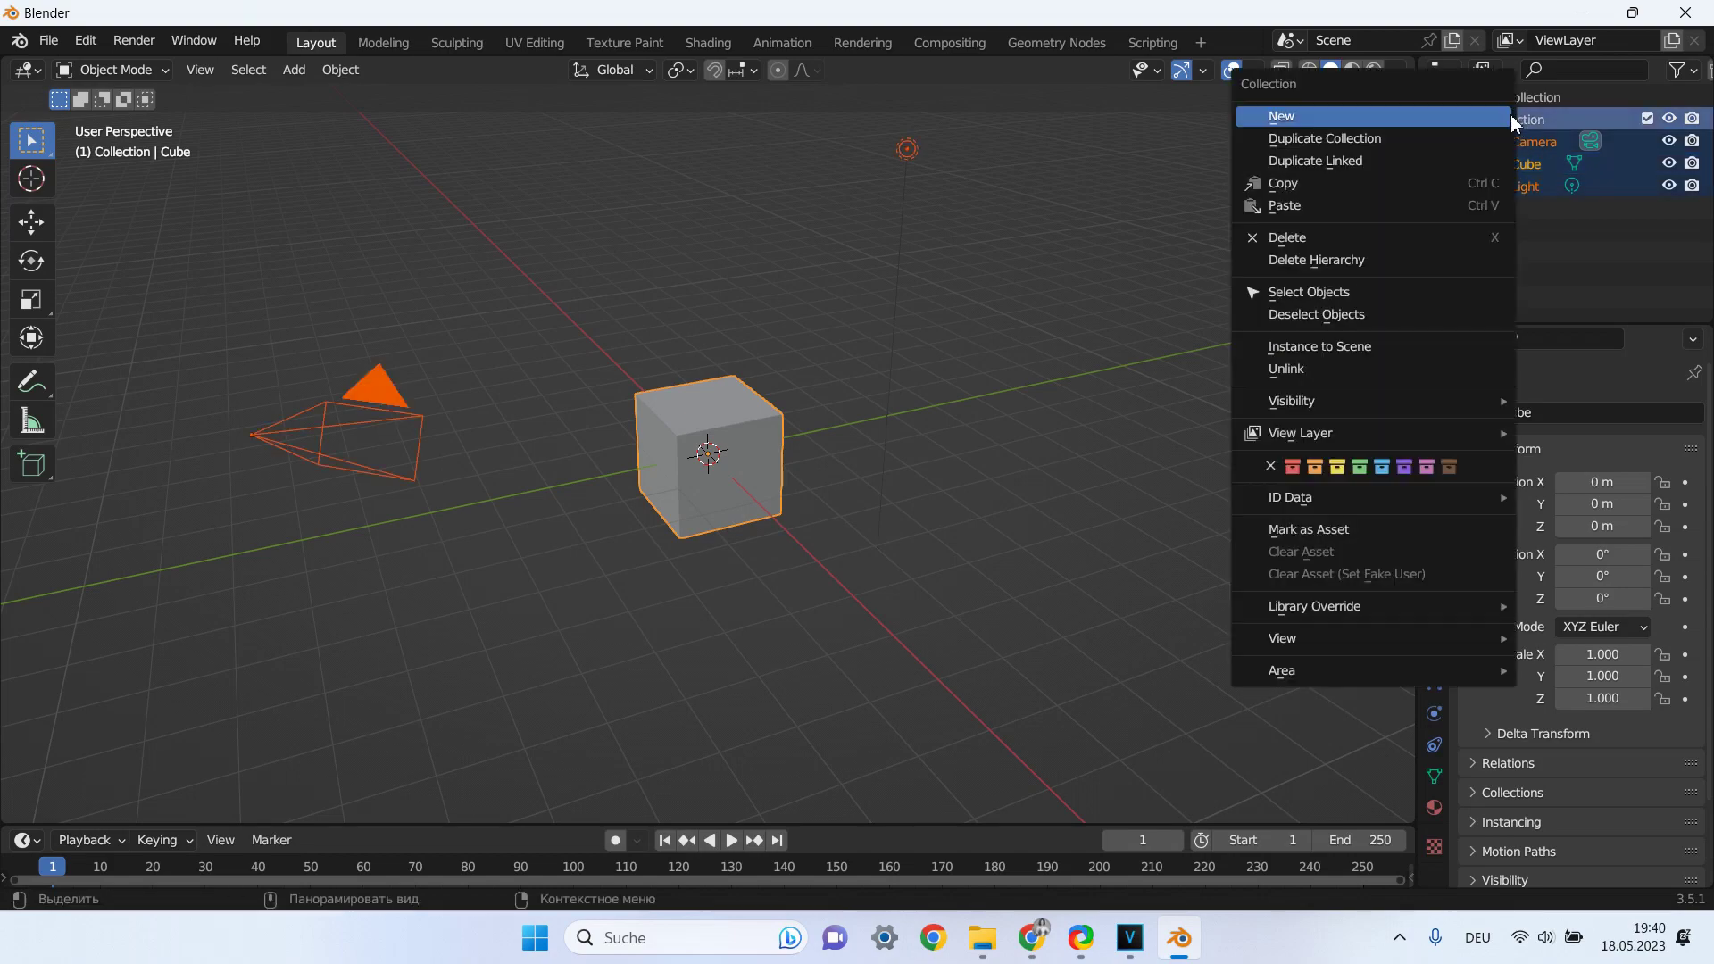
{"action": "left_click", "coordinate": [1408, 246]}
{"action": "left_click", "coordinate": [46, 468]}
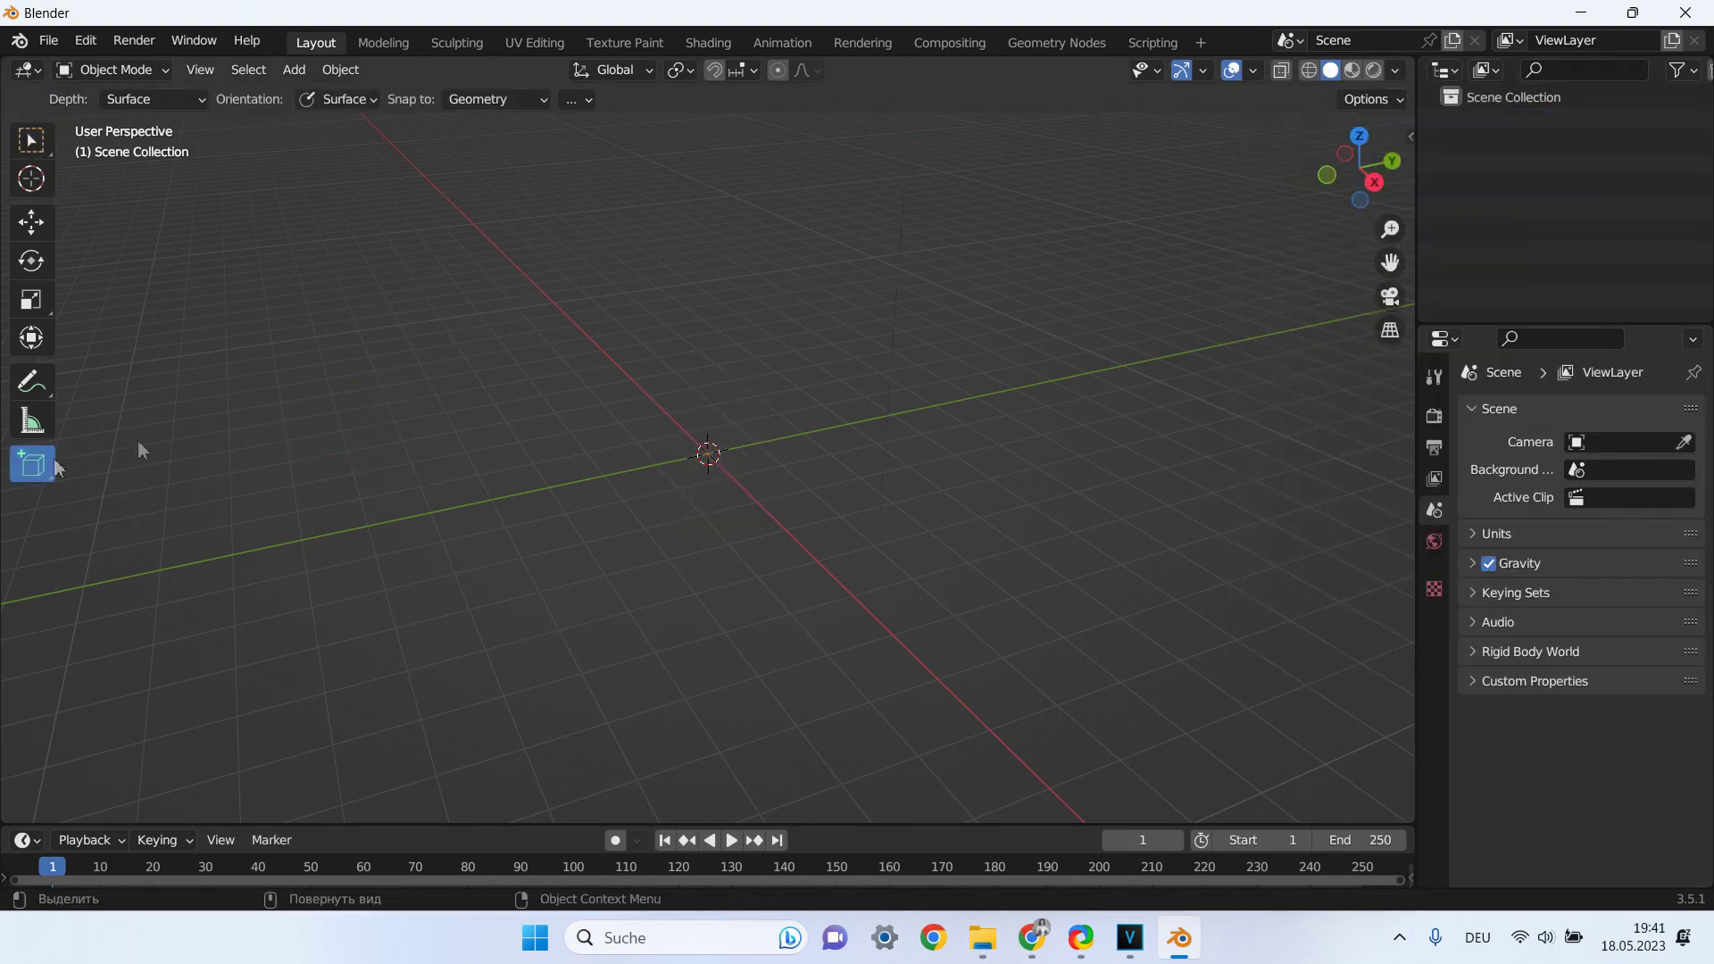
Draw an elongated box standing above the grid and put it into Edit Mode.
{"action": "left_click_drag", "start_coordinate": [666, 368], "coordinate": [1040, 370]}
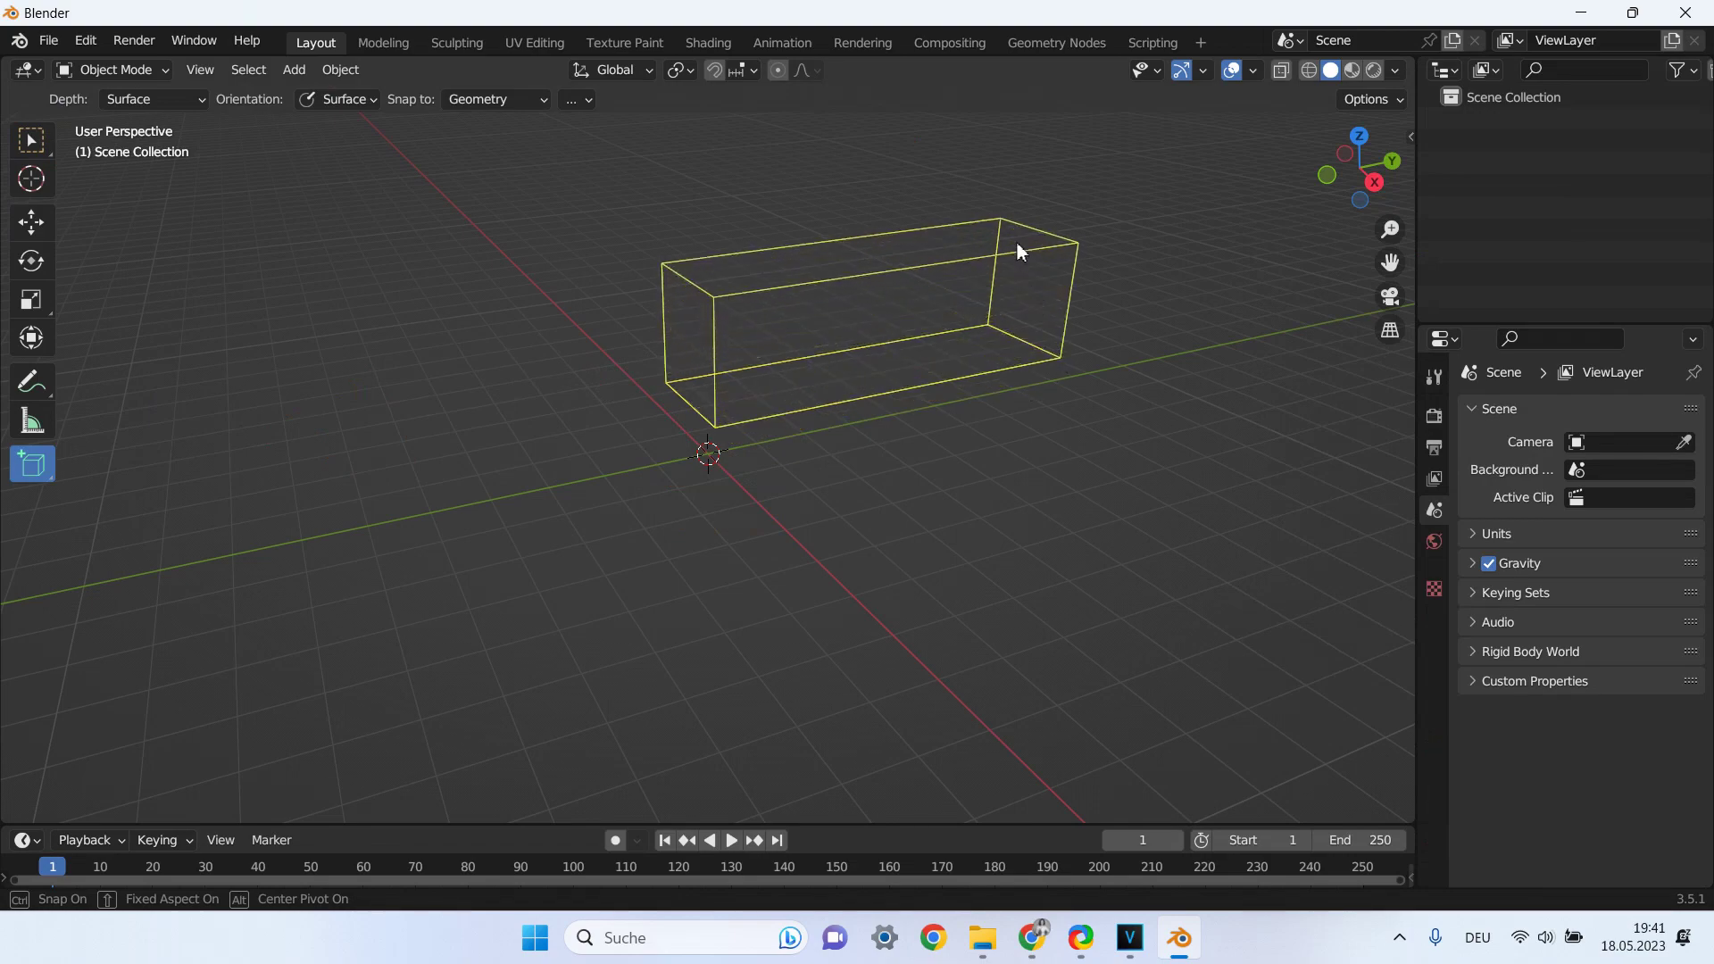
{"action": "left_click", "coordinate": [1015, 241]}
{"action": "mouse_move", "coordinate": [1110, 325]}
{"action": "middle_mouse_down"}
{"action": "mouse_move", "coordinate": [1020, 366]}
{"action": "mouse_move", "coordinate": [1054, 354]}
{"action": "middle_mouse_up"}
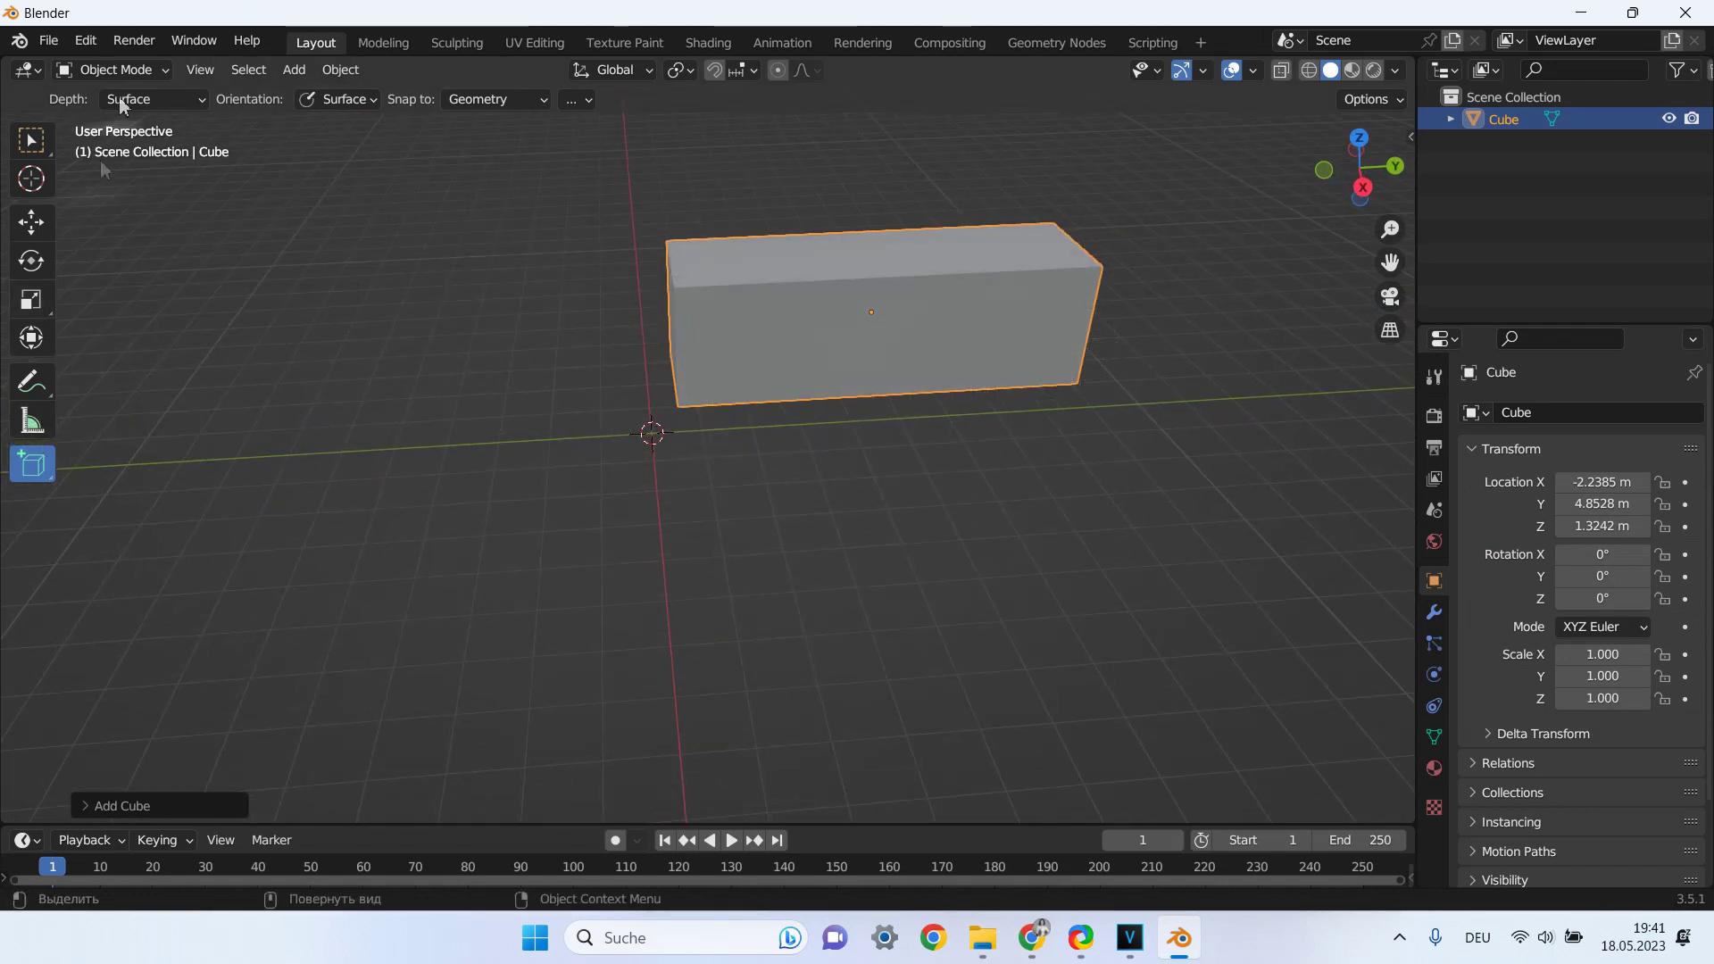
{"action": "left_click", "coordinate": [141, 71]}
{"action": "left_click", "coordinate": [148, 120]}
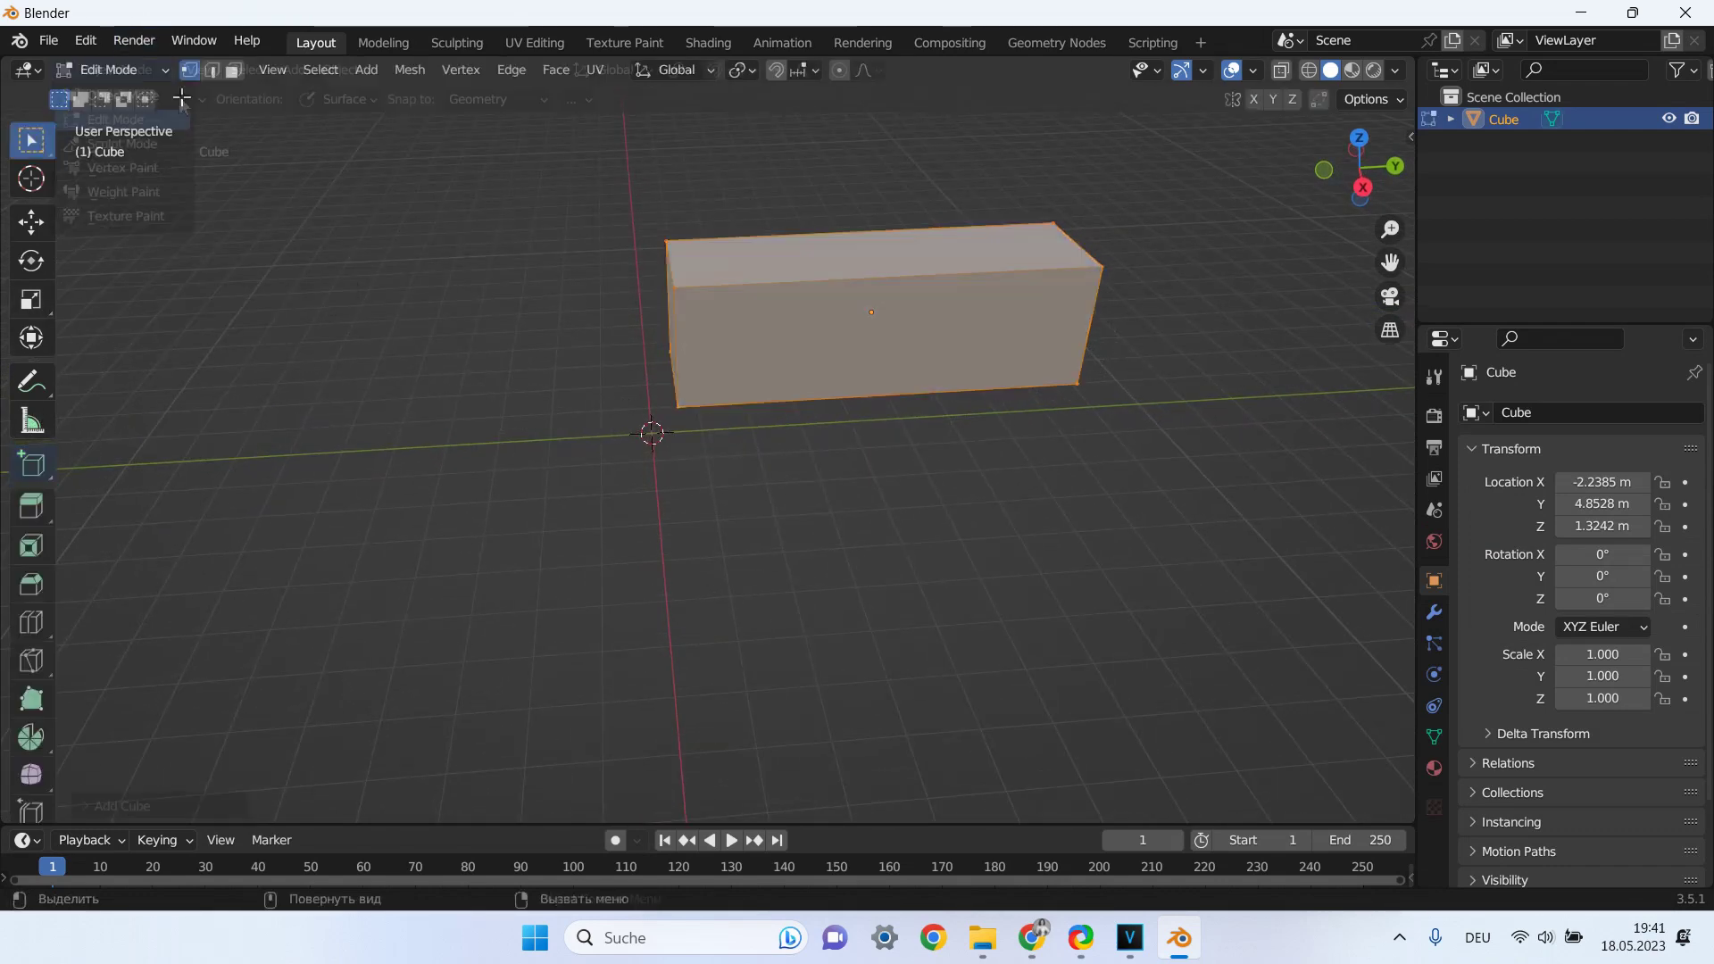
Switch to edge selection, deselect all, and reposition the view on the box's short ends.
{"action": "left_click", "coordinate": [214, 70]}
{"action": "left_click", "coordinate": [1029, 145]}
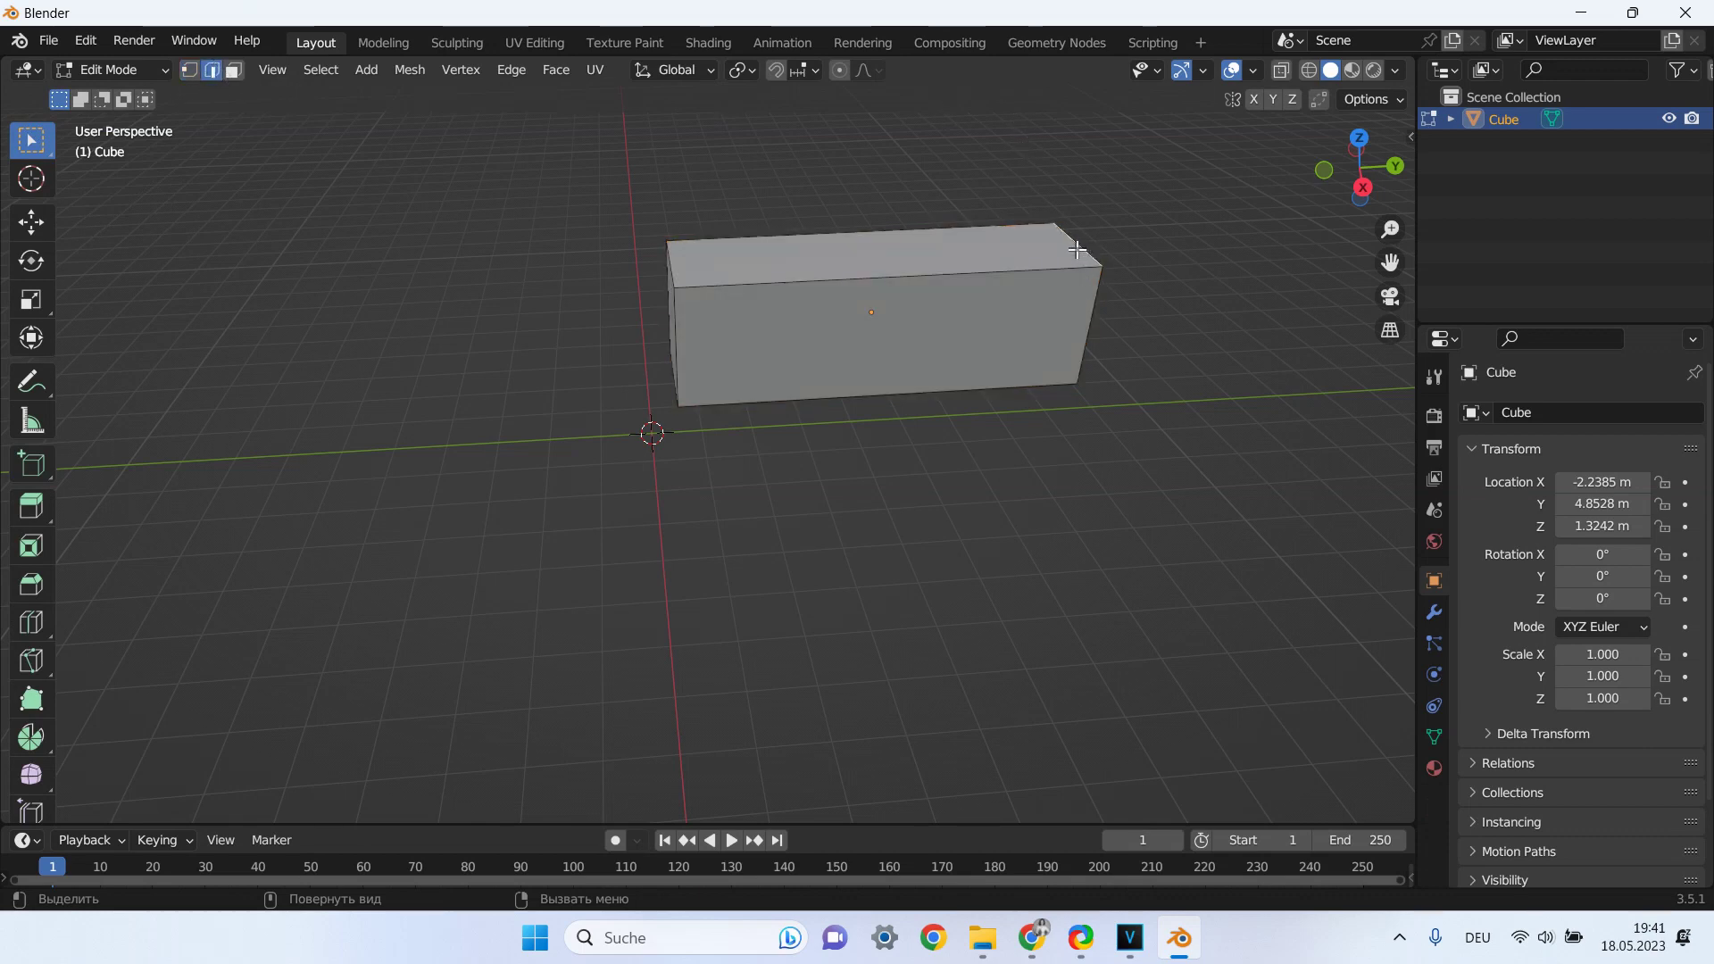
{"action": "mouse_move", "coordinate": [1121, 372]}
{"action": "middle_mouse_down", "text": "shift"}
{"action": "mouse_move", "coordinate": [842, 344]}
{"action": "mouse_move", "coordinate": [867, 342]}
{"action": "middle_mouse_up", "text": "shift"}
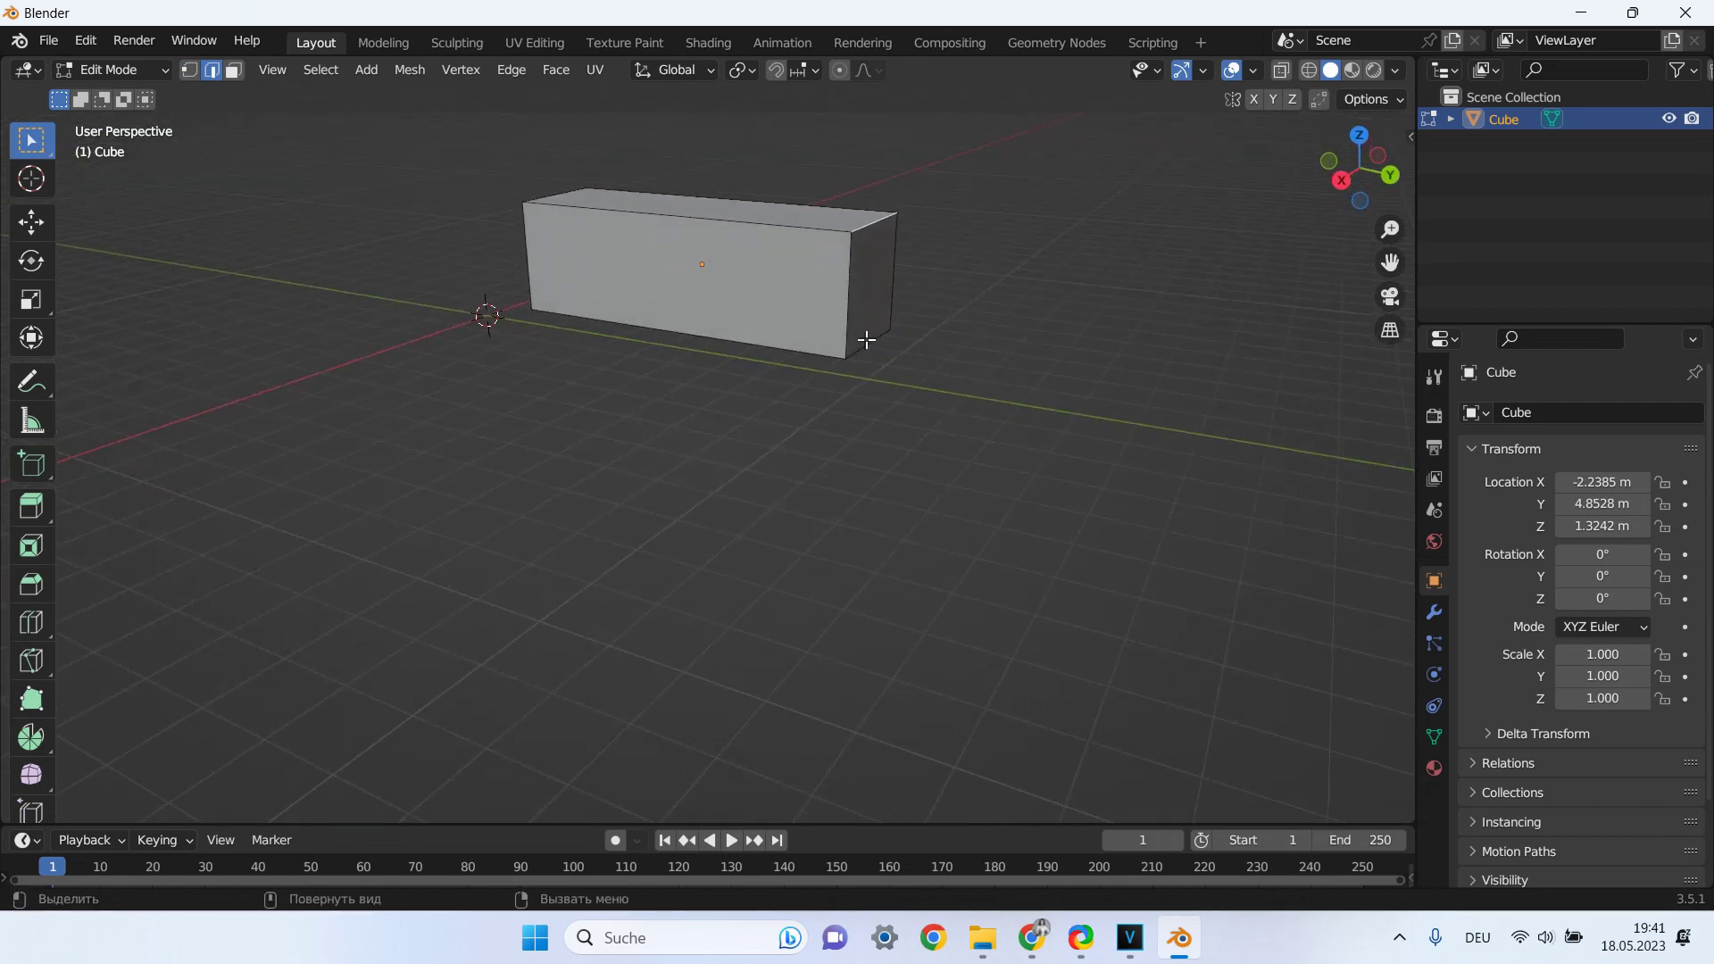
{"action": "middle_click_drag", "start_coordinate": [560, 299], "coordinate": [680, 268], "text": "shift"}
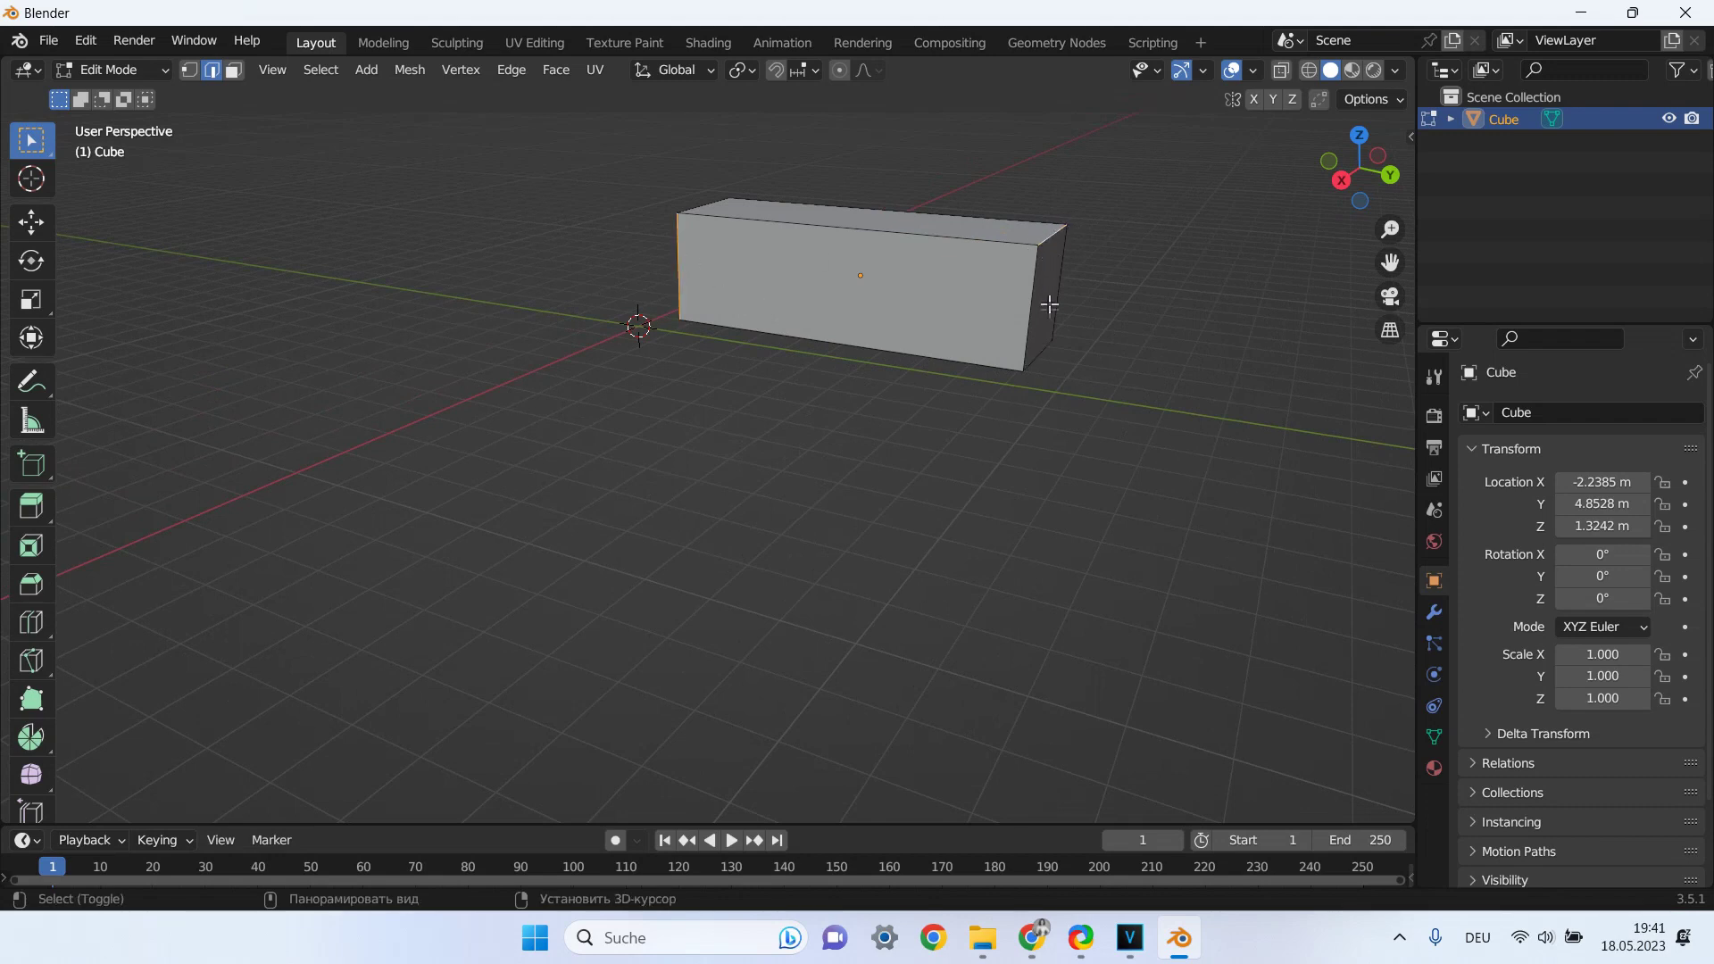
{"action": "mouse_move", "coordinate": [736, 322]}
{"action": "middle_mouse_down"}
{"action": "mouse_move", "coordinate": [910, 363]}
{"action": "mouse_move", "coordinate": [719, 348]}
{"action": "middle_mouse_up"}
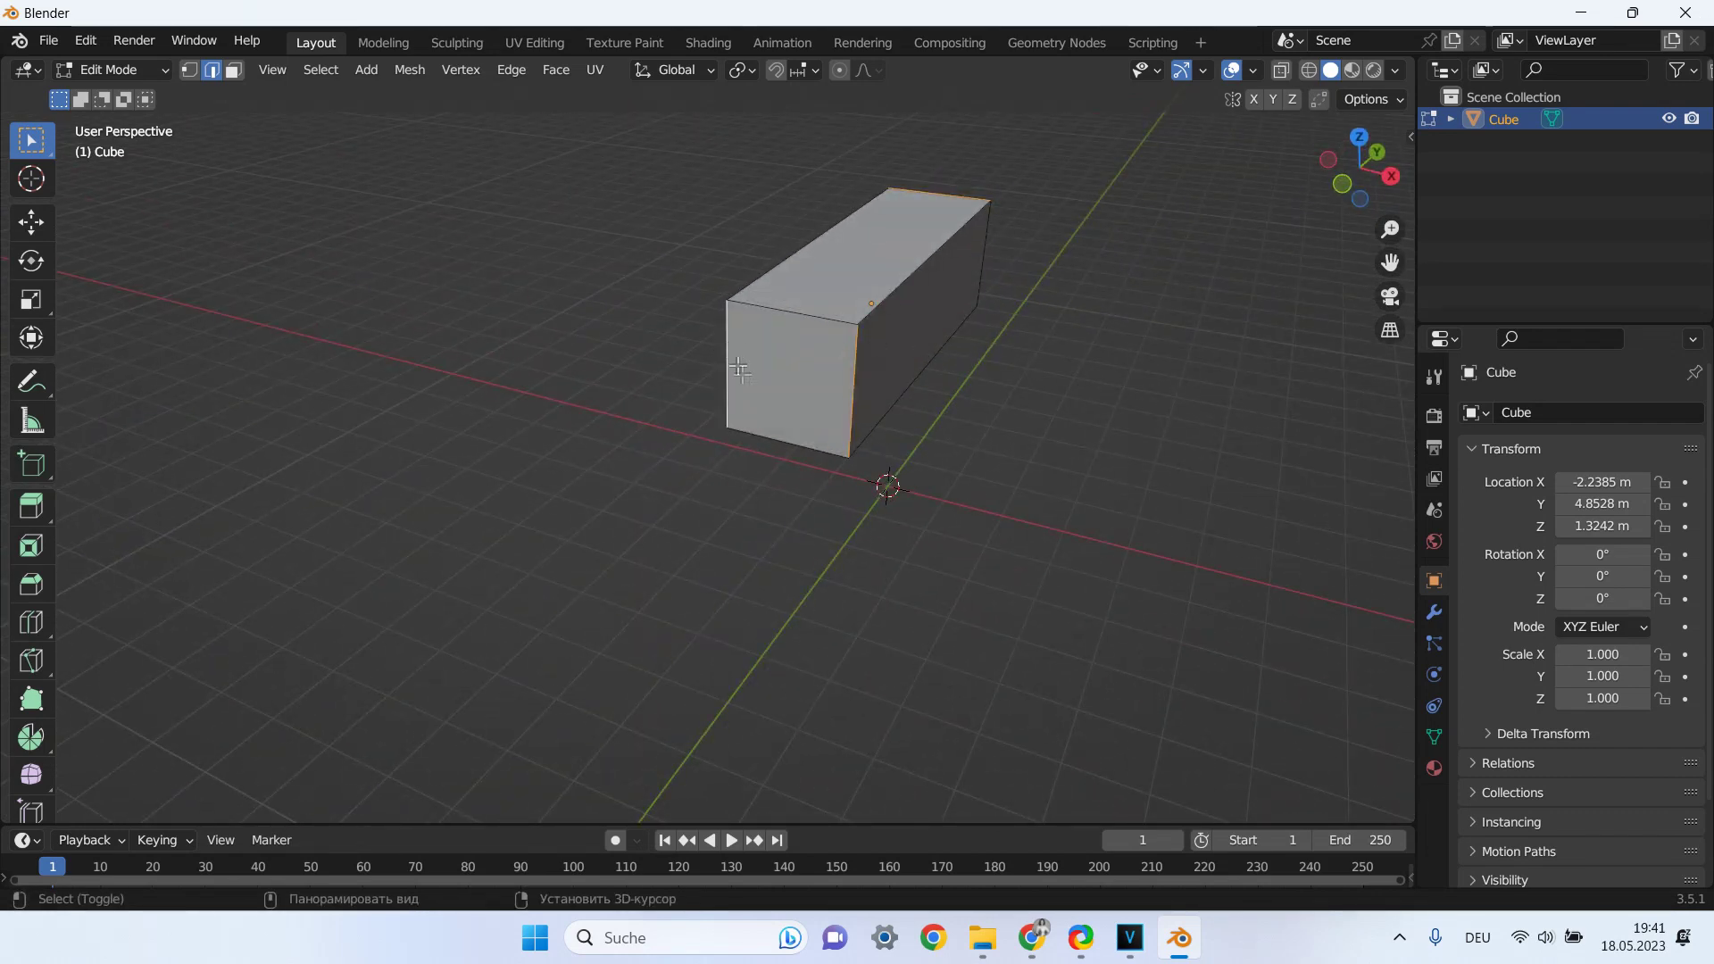
{"action": "middle_click_drag", "start_coordinate": [946, 291], "coordinate": [621, 377]}
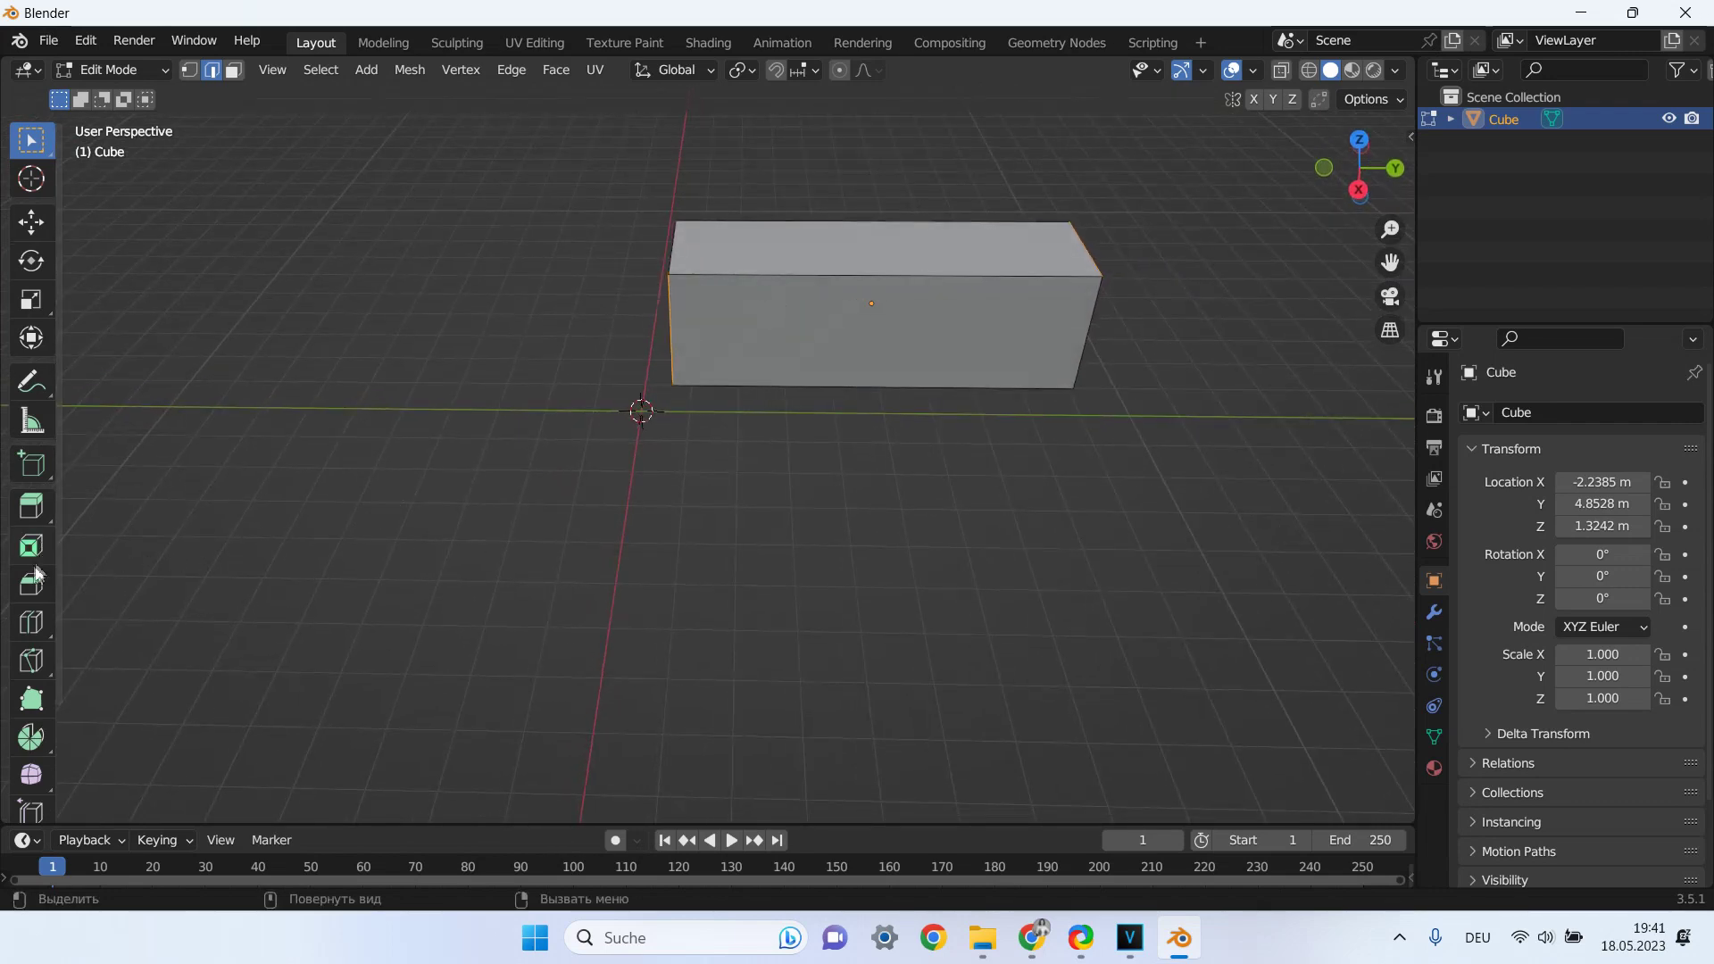
Bevel the box's short-end edges with the Bevel tool, starting at 4 segments.
{"action": "left_click", "coordinate": [36, 583]}
{"action": "left_click_drag", "start_coordinate": [884, 363], "coordinate": [911, 422]}
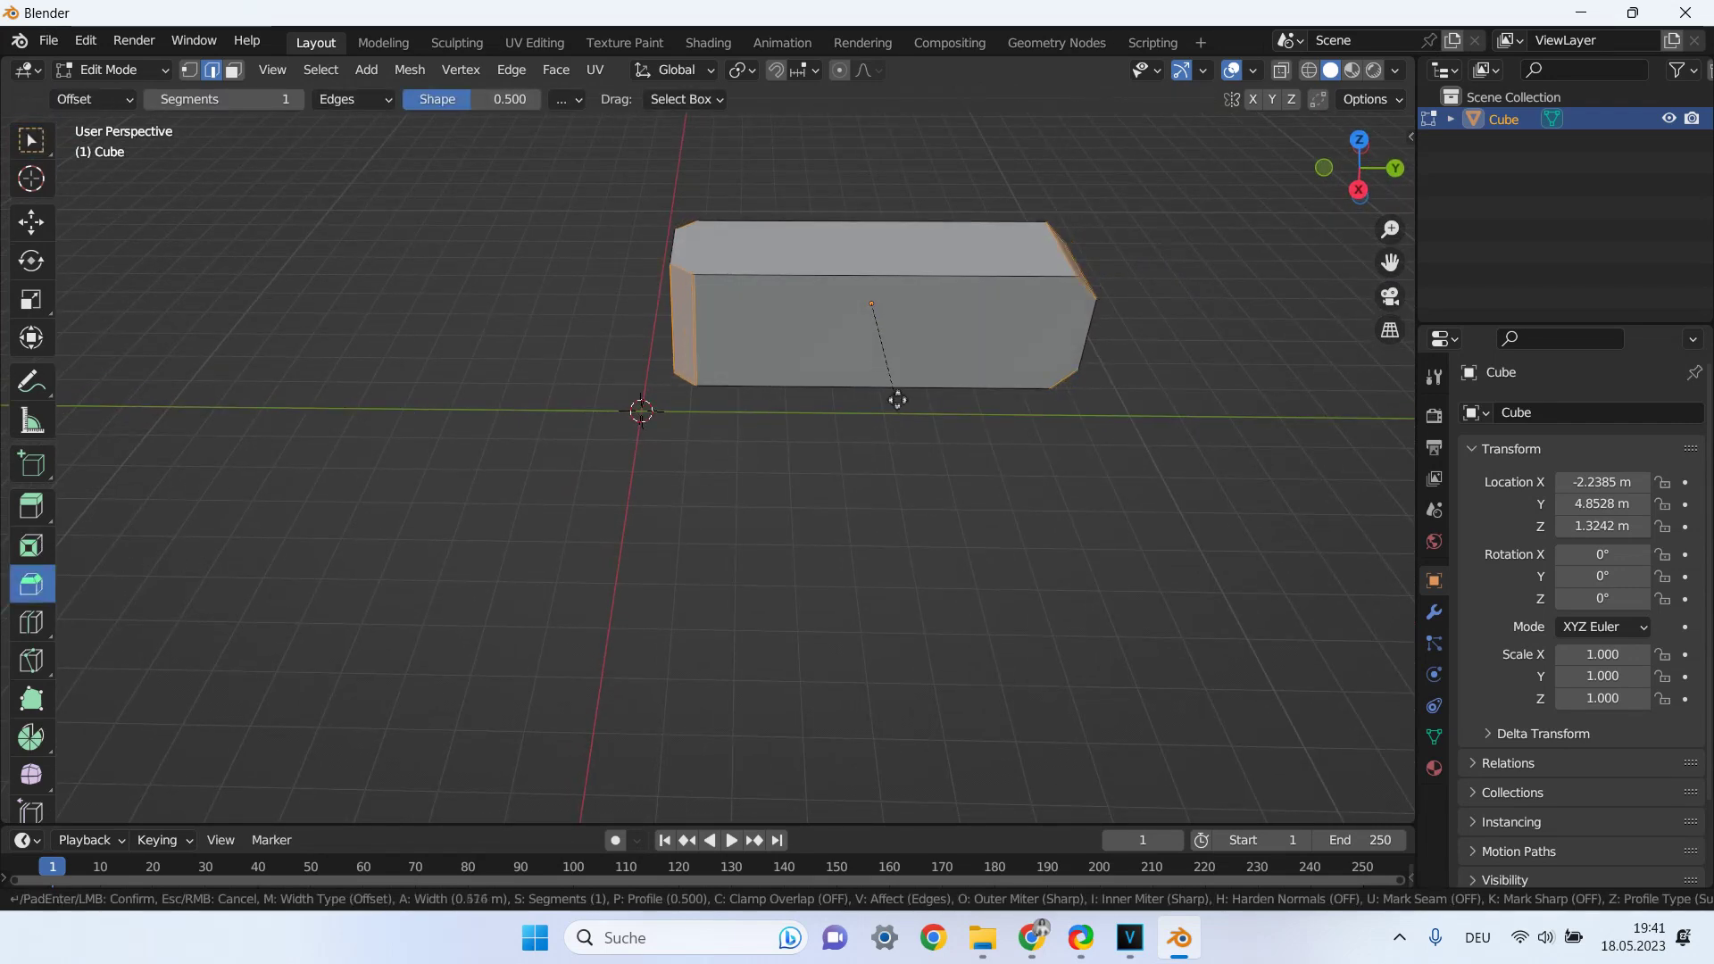
{"action": "left_click_drag", "start_coordinate": [911, 422], "coordinate": [849, 386]}
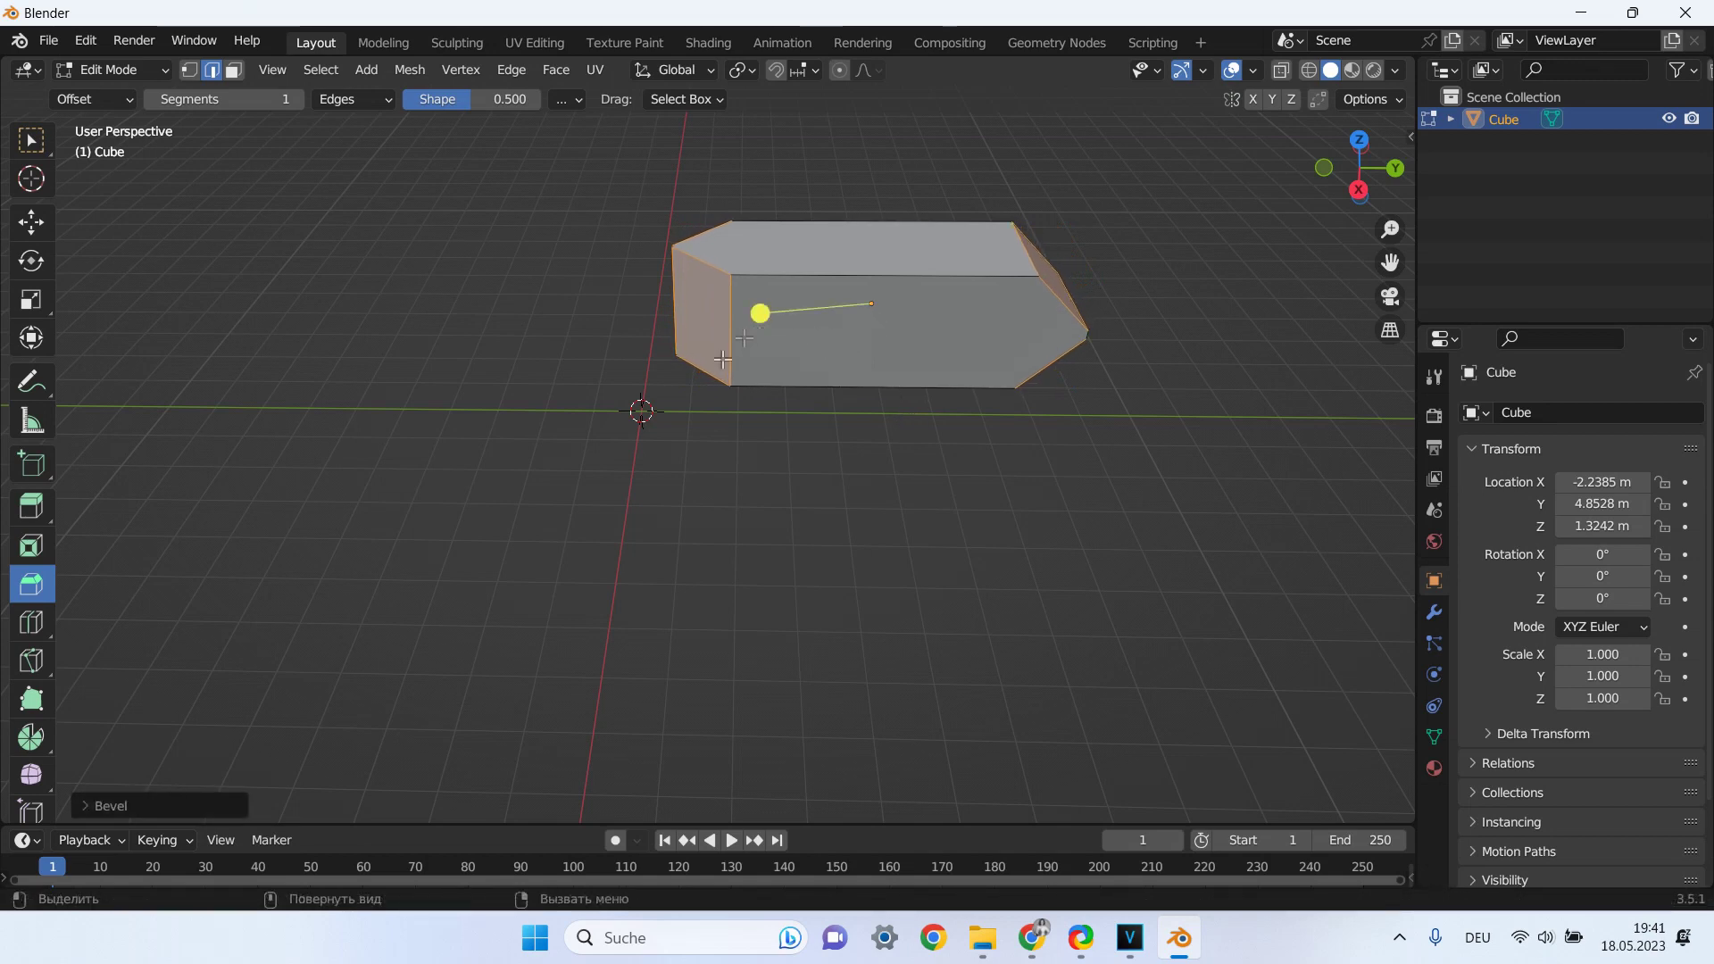
{"action": "left_click", "coordinate": [170, 807]}
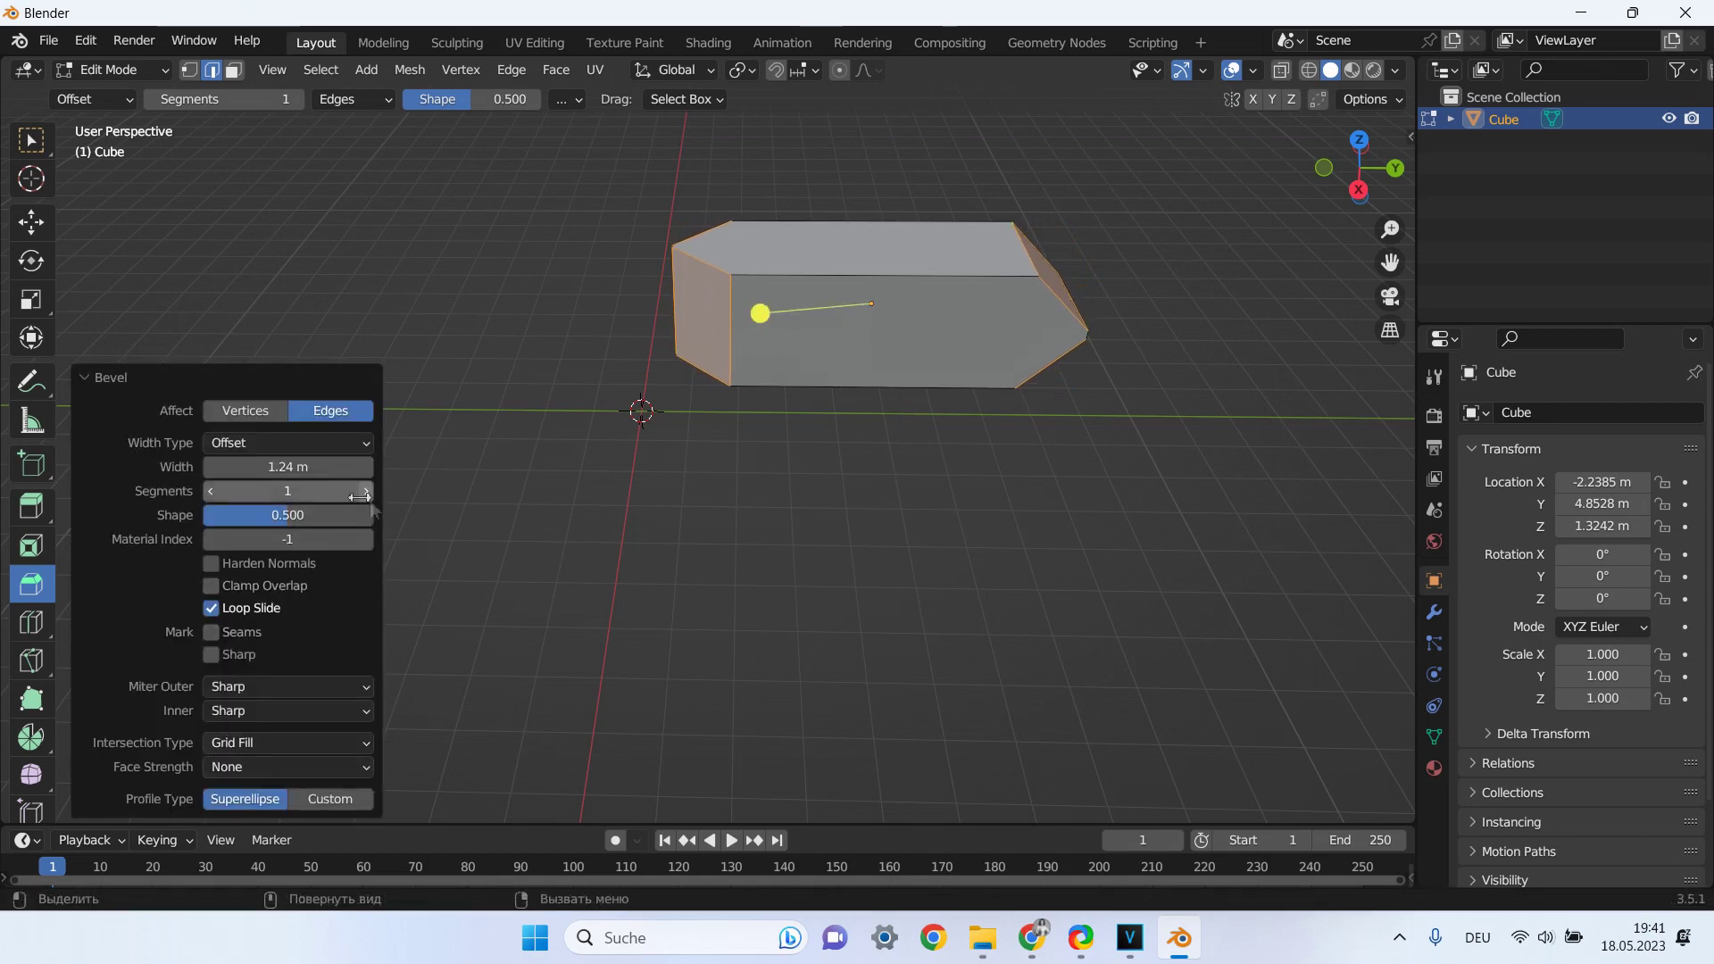
{"action": "left_click_drag", "start_coordinate": [337, 497], "coordinate": [366, 497]}
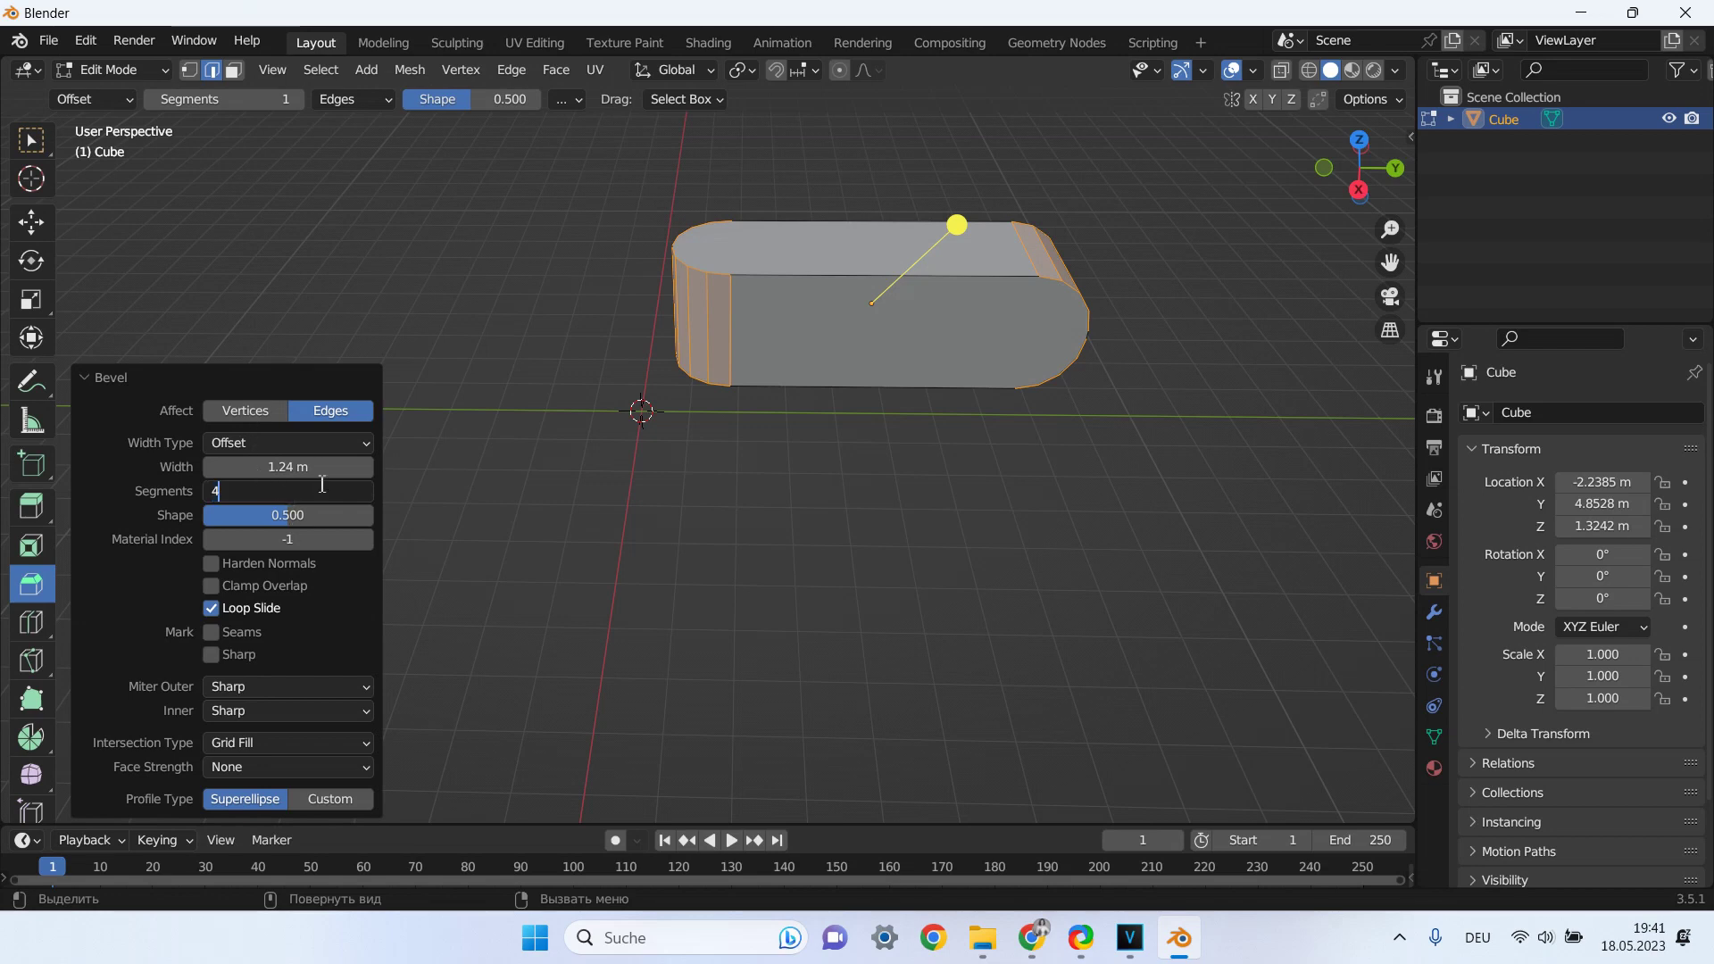
{"action": "key", "text": "Return"}
Refine the bevel to 1.16 m width, shape 0.620 and 9 segments, then enable X-ray.
{"action": "left_click_drag", "start_coordinate": [308, 468], "coordinate": [286, 468]}
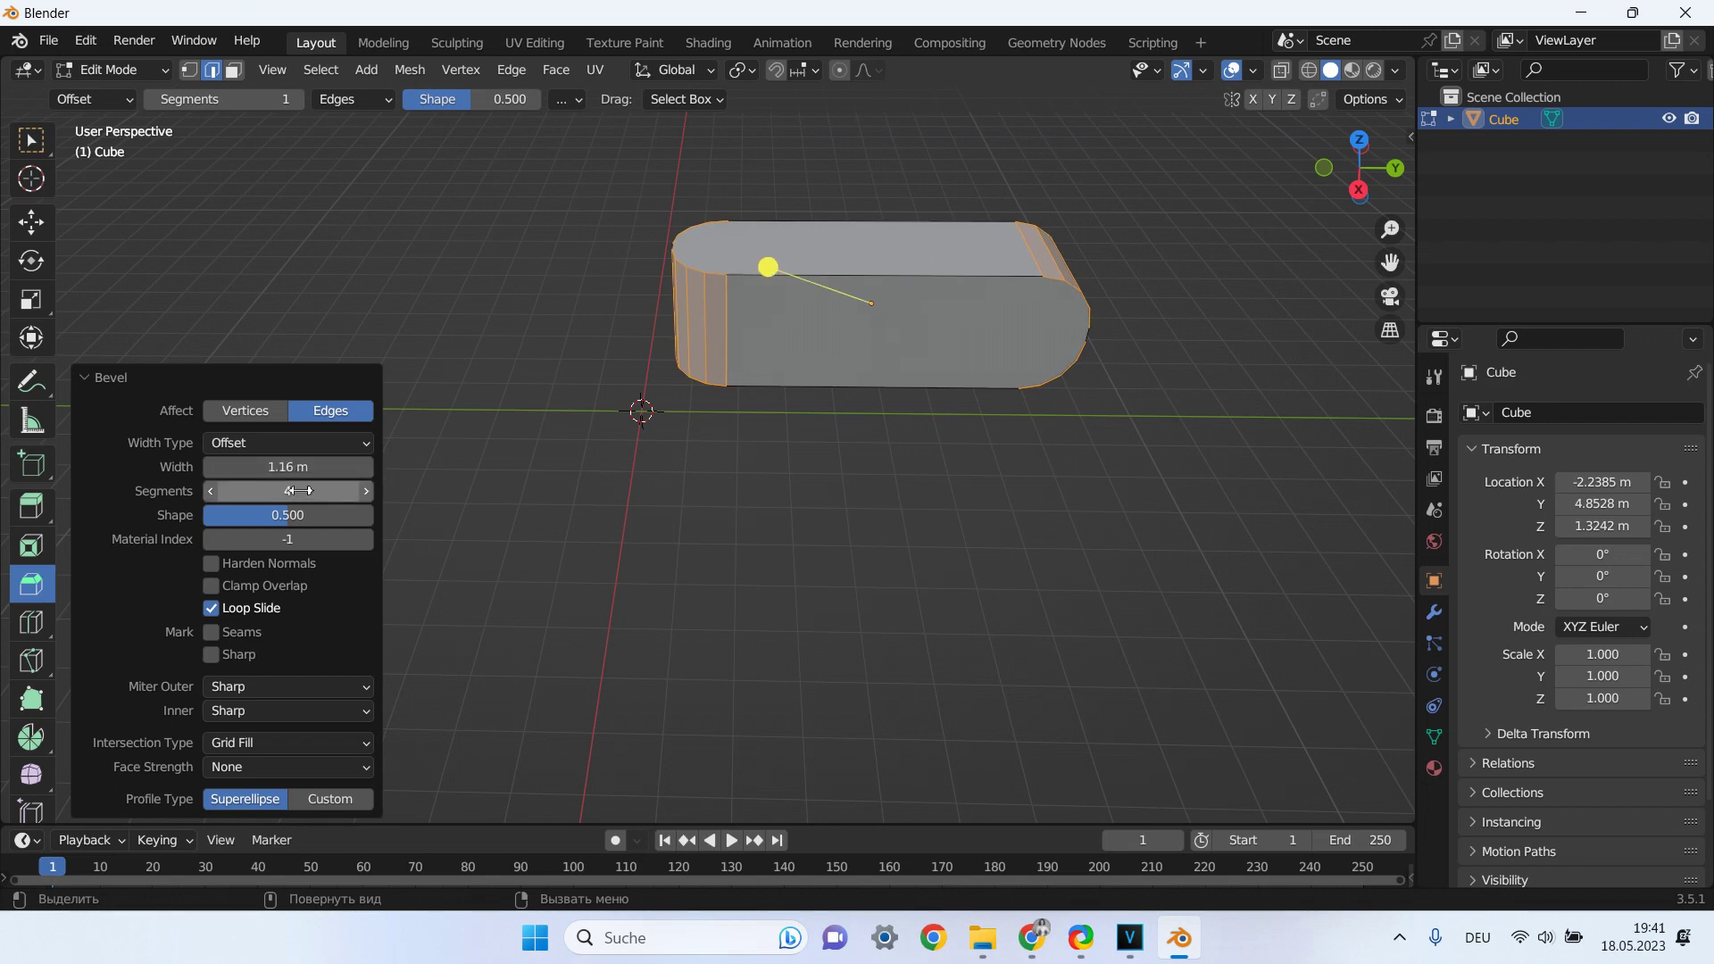
{"action": "left_click_drag", "start_coordinate": [299, 515], "coordinate": [322, 515]}
{"action": "mouse_move", "coordinate": [882, 211]}
{"action": "left_mouse_down"}
{"action": "mouse_move", "coordinate": [967, 344]}
{"action": "mouse_move", "coordinate": [986, 289]}
{"action": "left_mouse_up"}
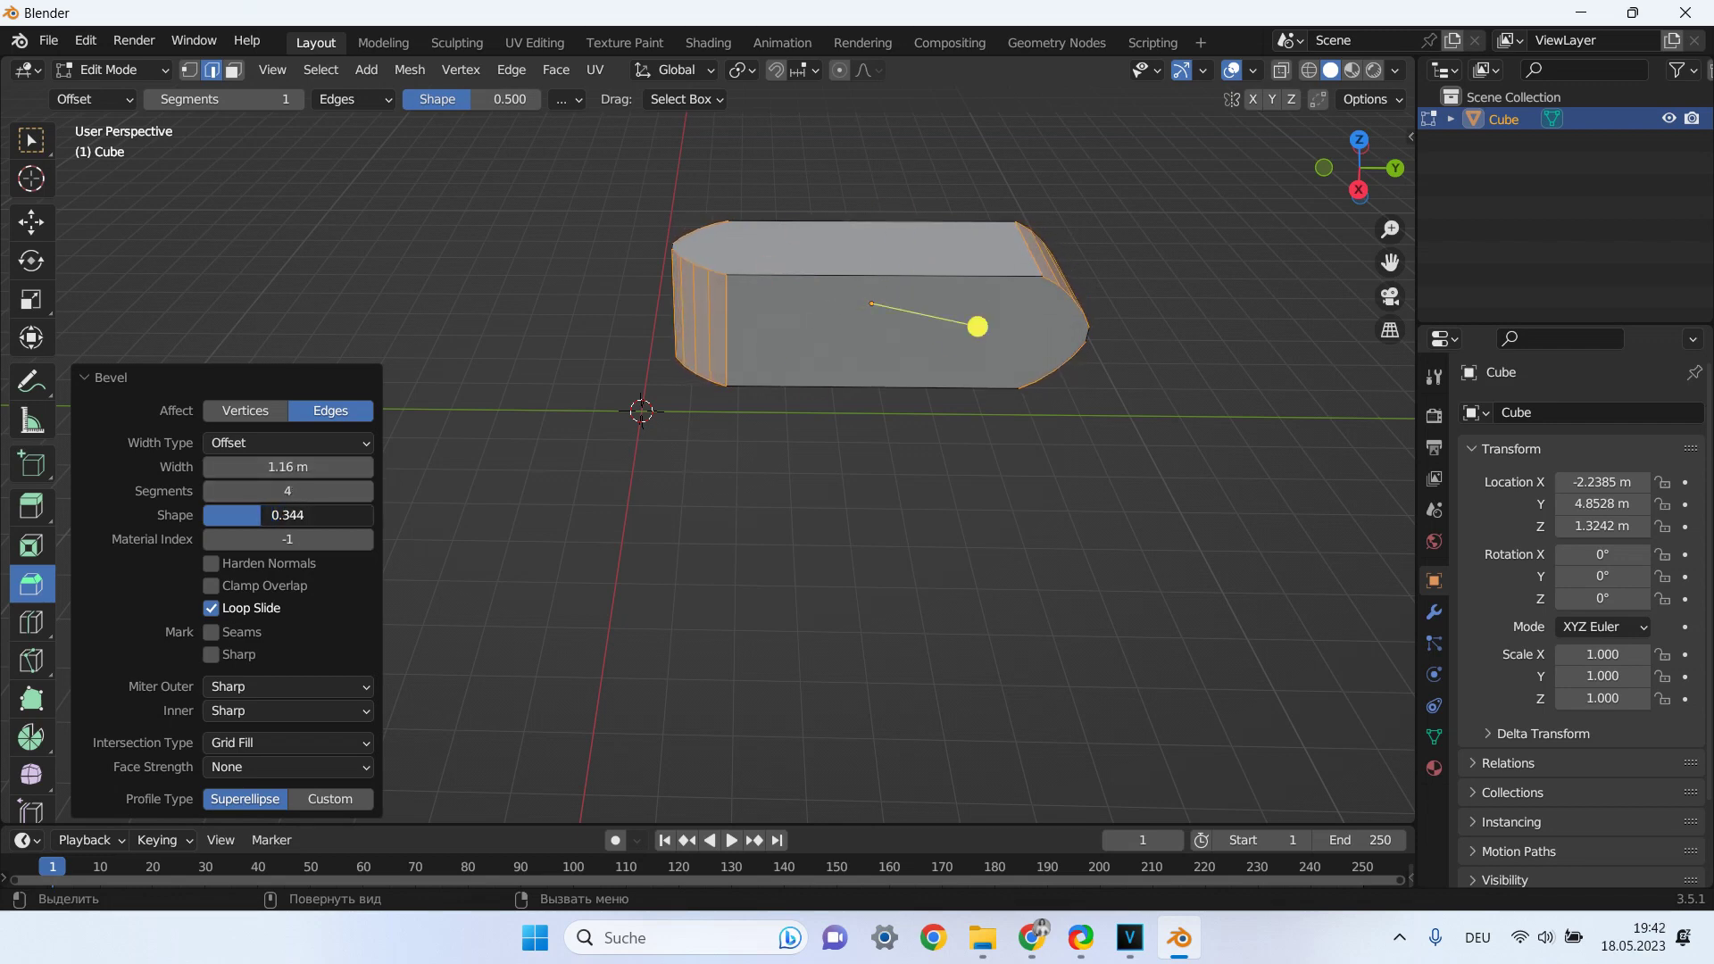
{"action": "left_click_drag", "start_coordinate": [986, 289], "coordinate": [979, 257]}
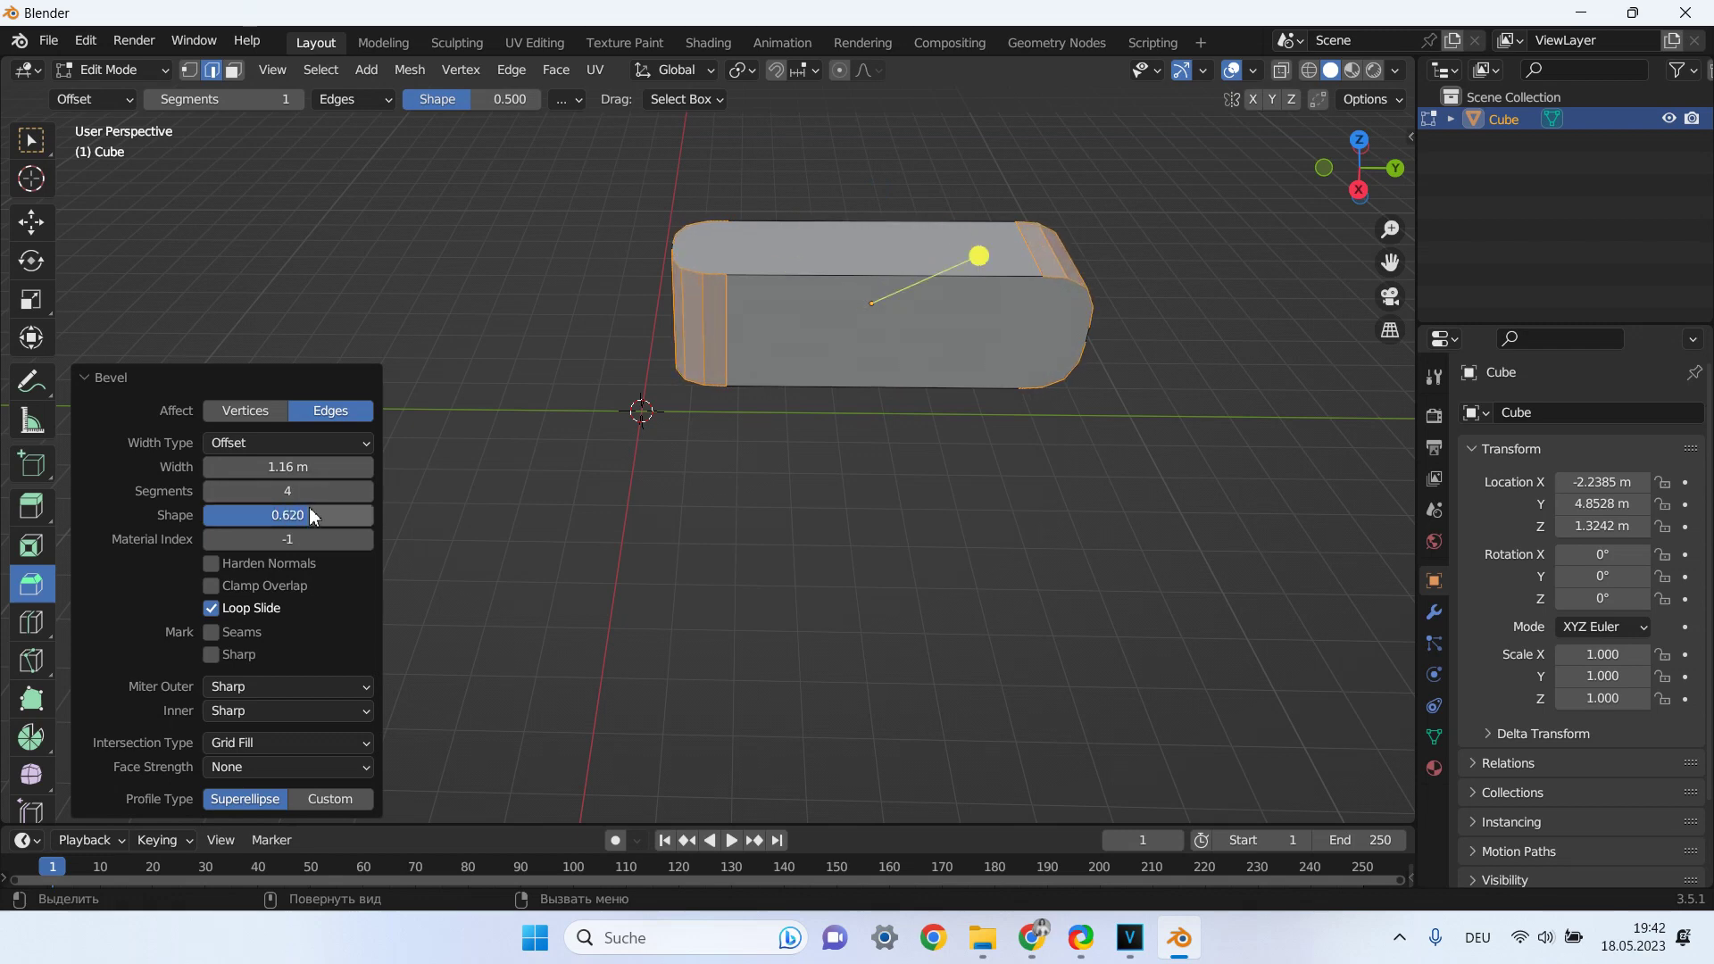
{"action": "left_click_drag", "start_coordinate": [317, 497], "coordinate": [393, 497]}
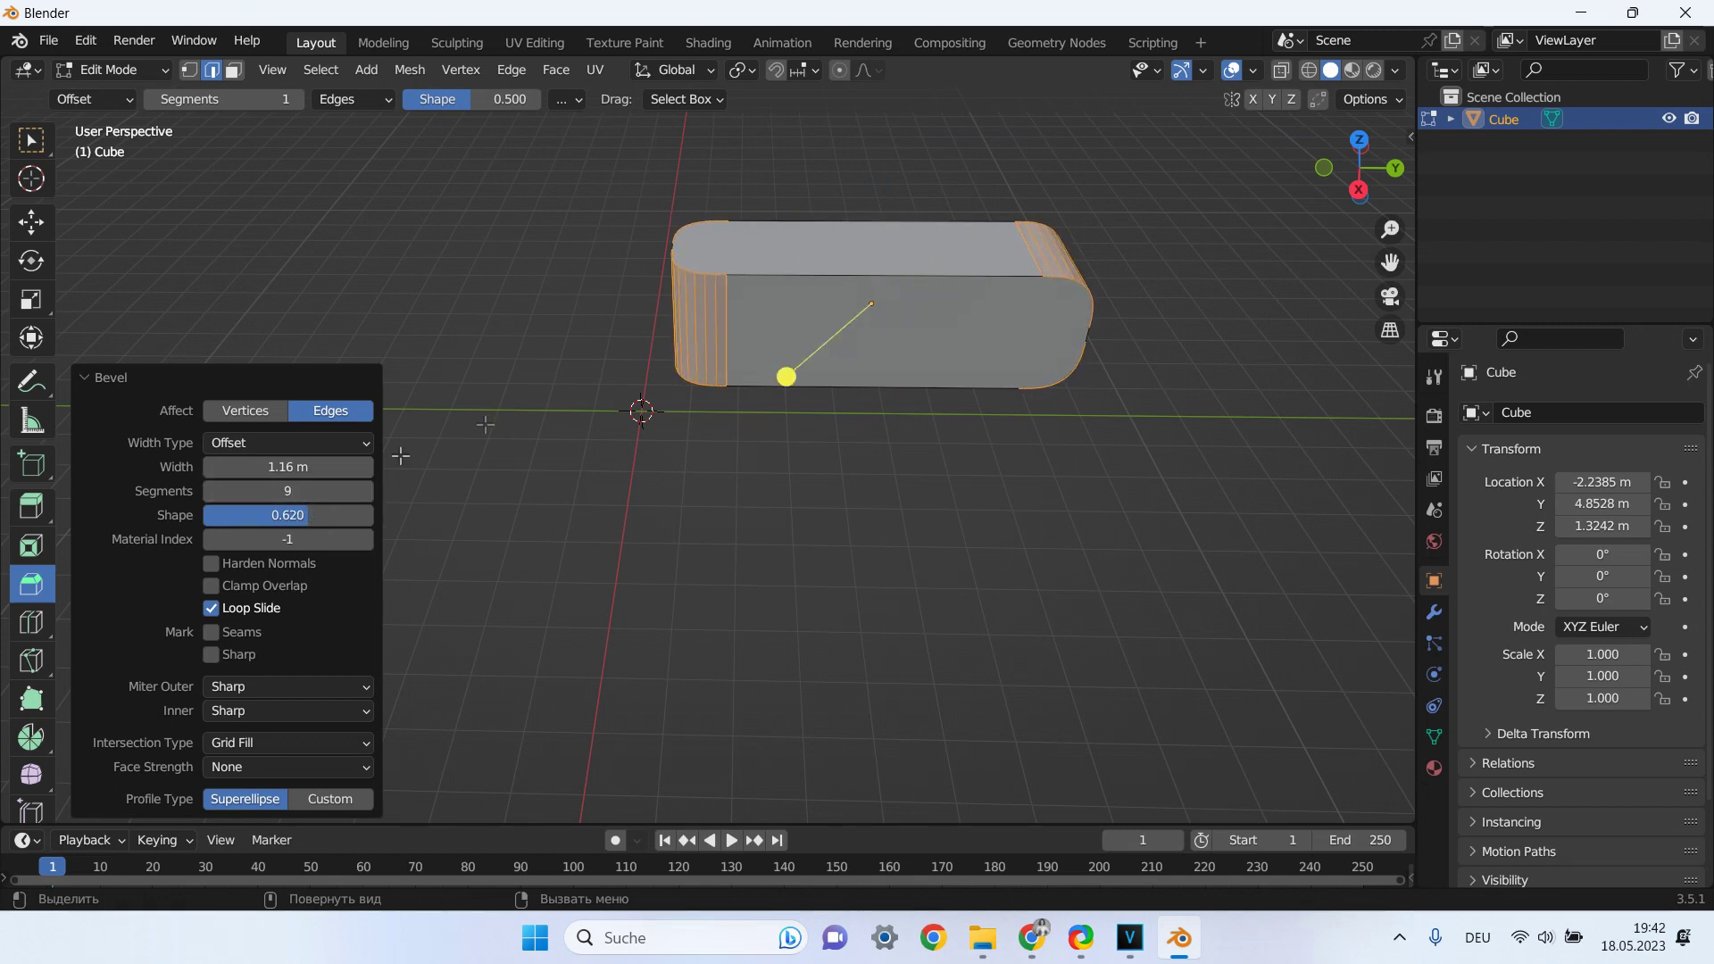
{"action": "middle_click_drag", "start_coordinate": [1024, 332], "coordinate": [803, 335]}
{"action": "left_click", "coordinate": [1123, 341]}
{"action": "mouse_move", "coordinate": [988, 349]}
{"action": "middle_mouse_down"}
{"action": "mouse_move", "coordinate": [987, 296]}
{"action": "mouse_move", "coordinate": [1209, 151]}
{"action": "middle_mouse_up"}
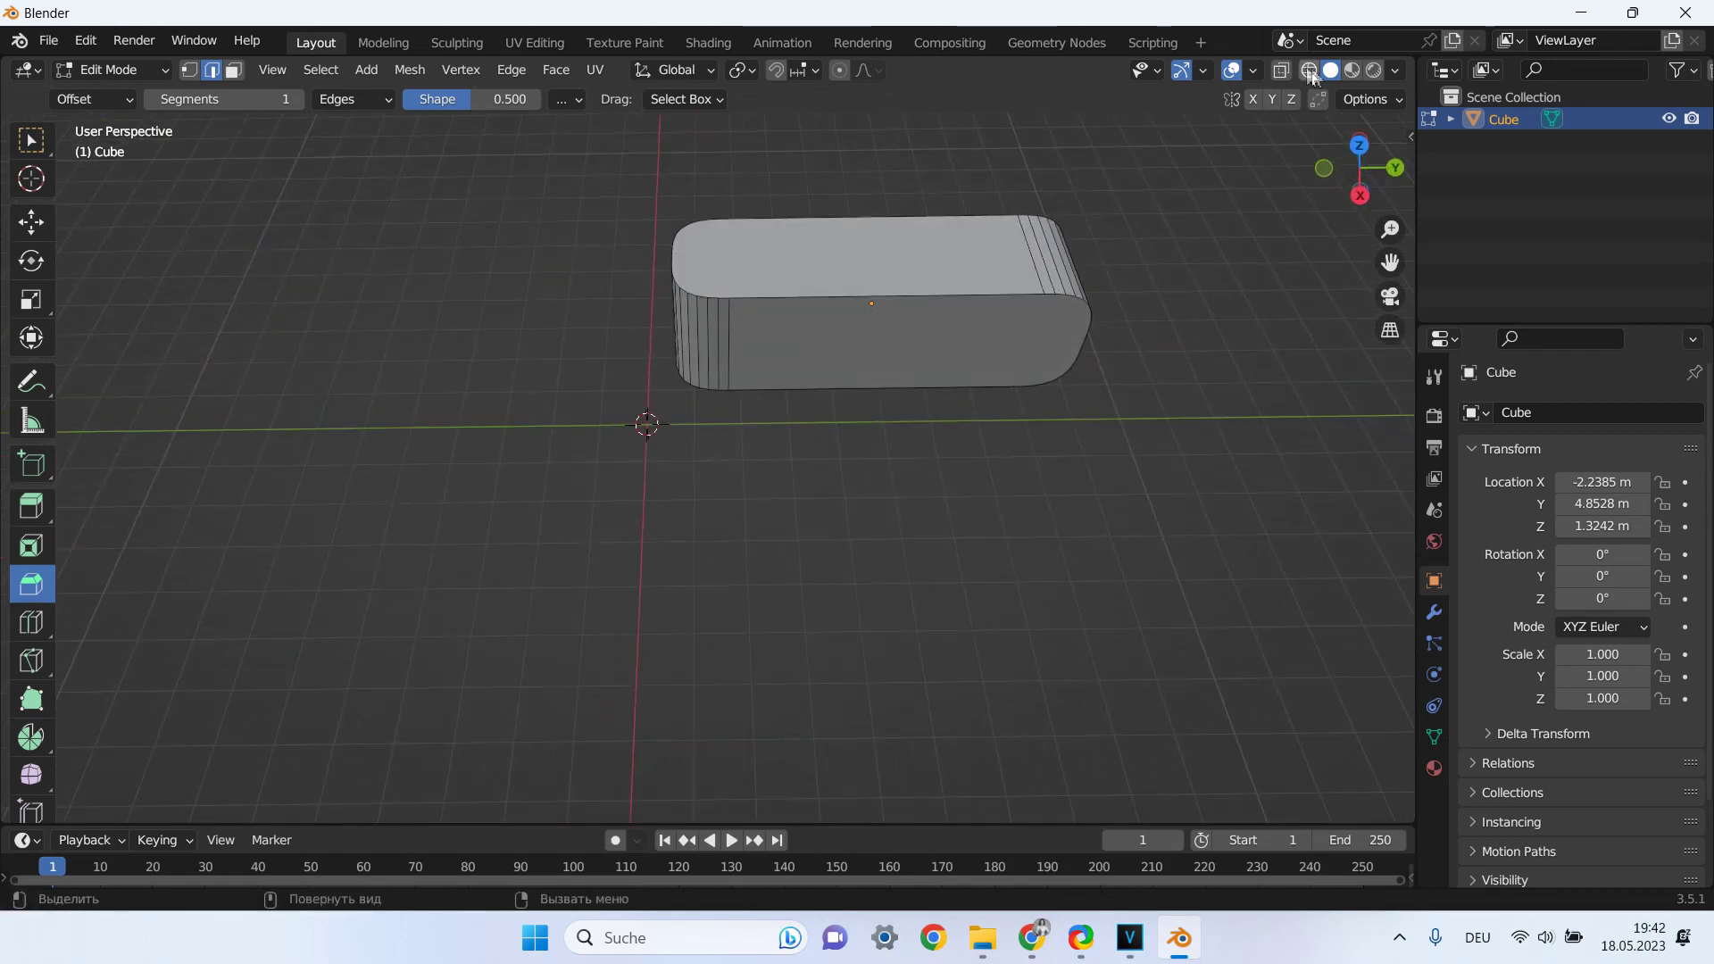
{"action": "key", "text": "alt+z"}
Set the new cone's vertex count to 4, turning it into a square pyramid.
{"action": "mouse_move", "coordinate": [716, 310]}
{"action": "middle_mouse_down"}
{"action": "mouse_move", "coordinate": [846, 272]}
{"action": "mouse_move", "coordinate": [910, 333]}
{"action": "mouse_move", "coordinate": [892, 352]}
{"action": "mouse_move", "coordinate": [981, 321]}
{"action": "mouse_move", "coordinate": [953, 348]}
{"action": "mouse_move", "coordinate": [872, 357]}
{"action": "mouse_move", "coordinate": [860, 394]}
{"action": "mouse_move", "coordinate": [914, 387]}
{"action": "mouse_move", "coordinate": [822, 386]}
{"action": "mouse_move", "coordinate": [774, 313]}
{"action": "mouse_move", "coordinate": [961, 367]}
{"action": "middle_mouse_up"}
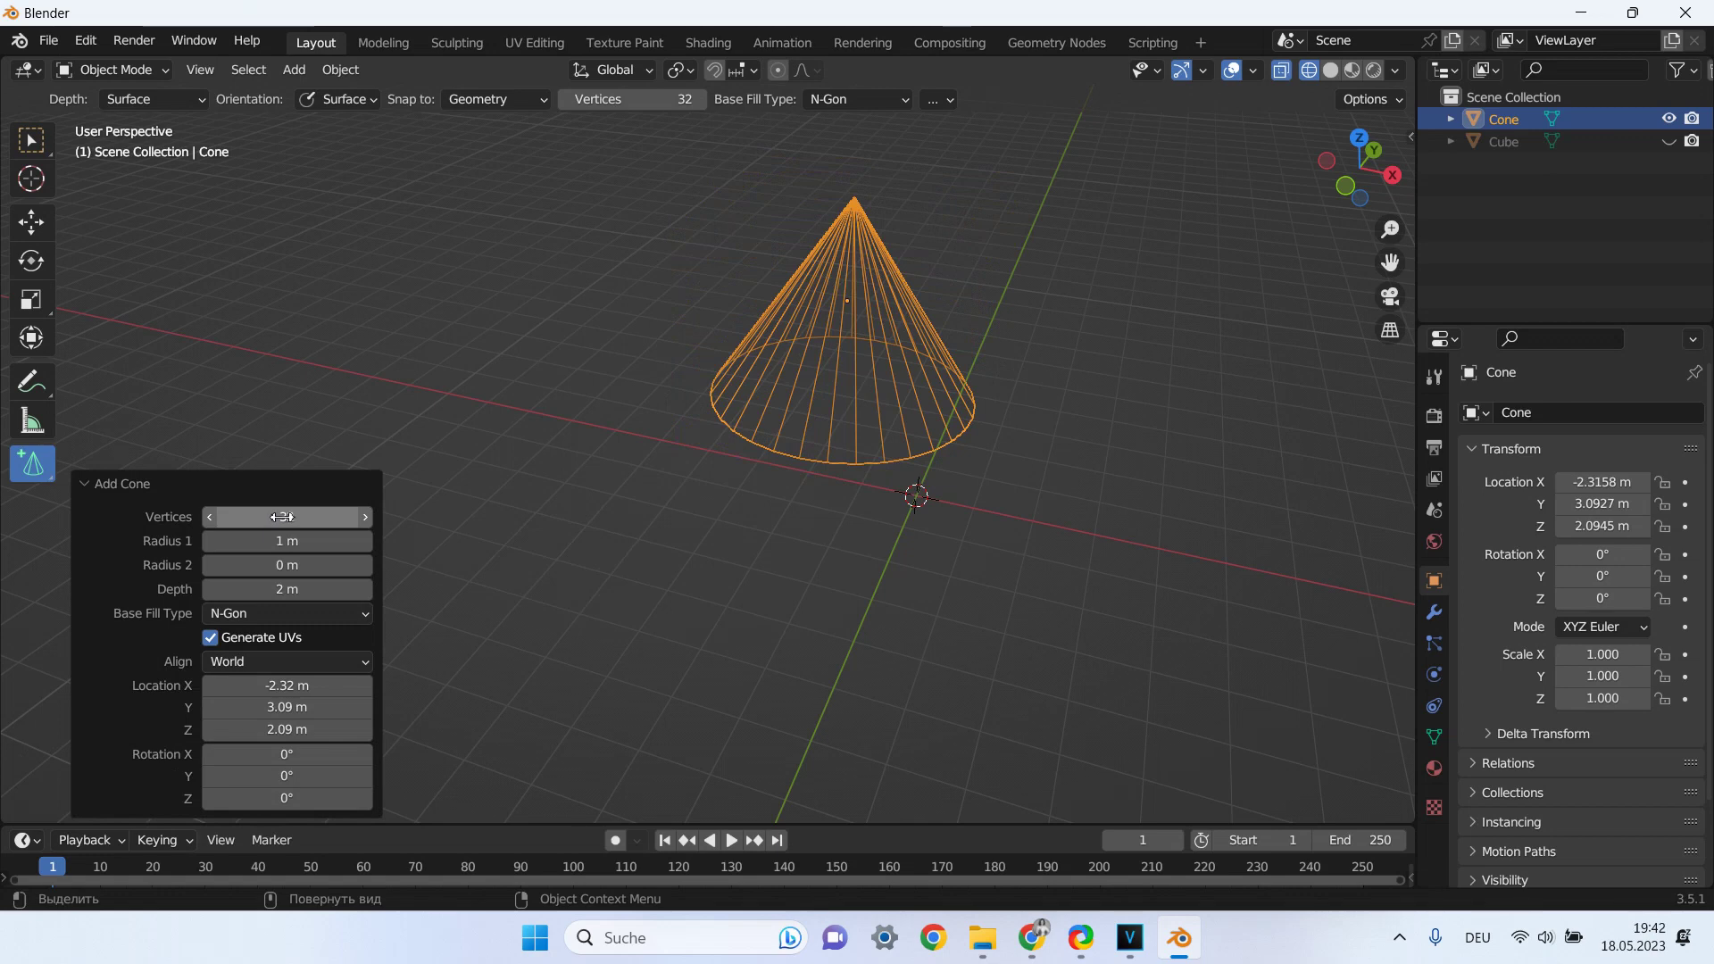
{"action": "left_click", "coordinate": [307, 520]}
{"action": "type", "text": "13"}
{"action": "key", "text": "Return"}
{"action": "left_click_drag", "start_coordinate": [711, 526], "coordinate": [699, 527]}
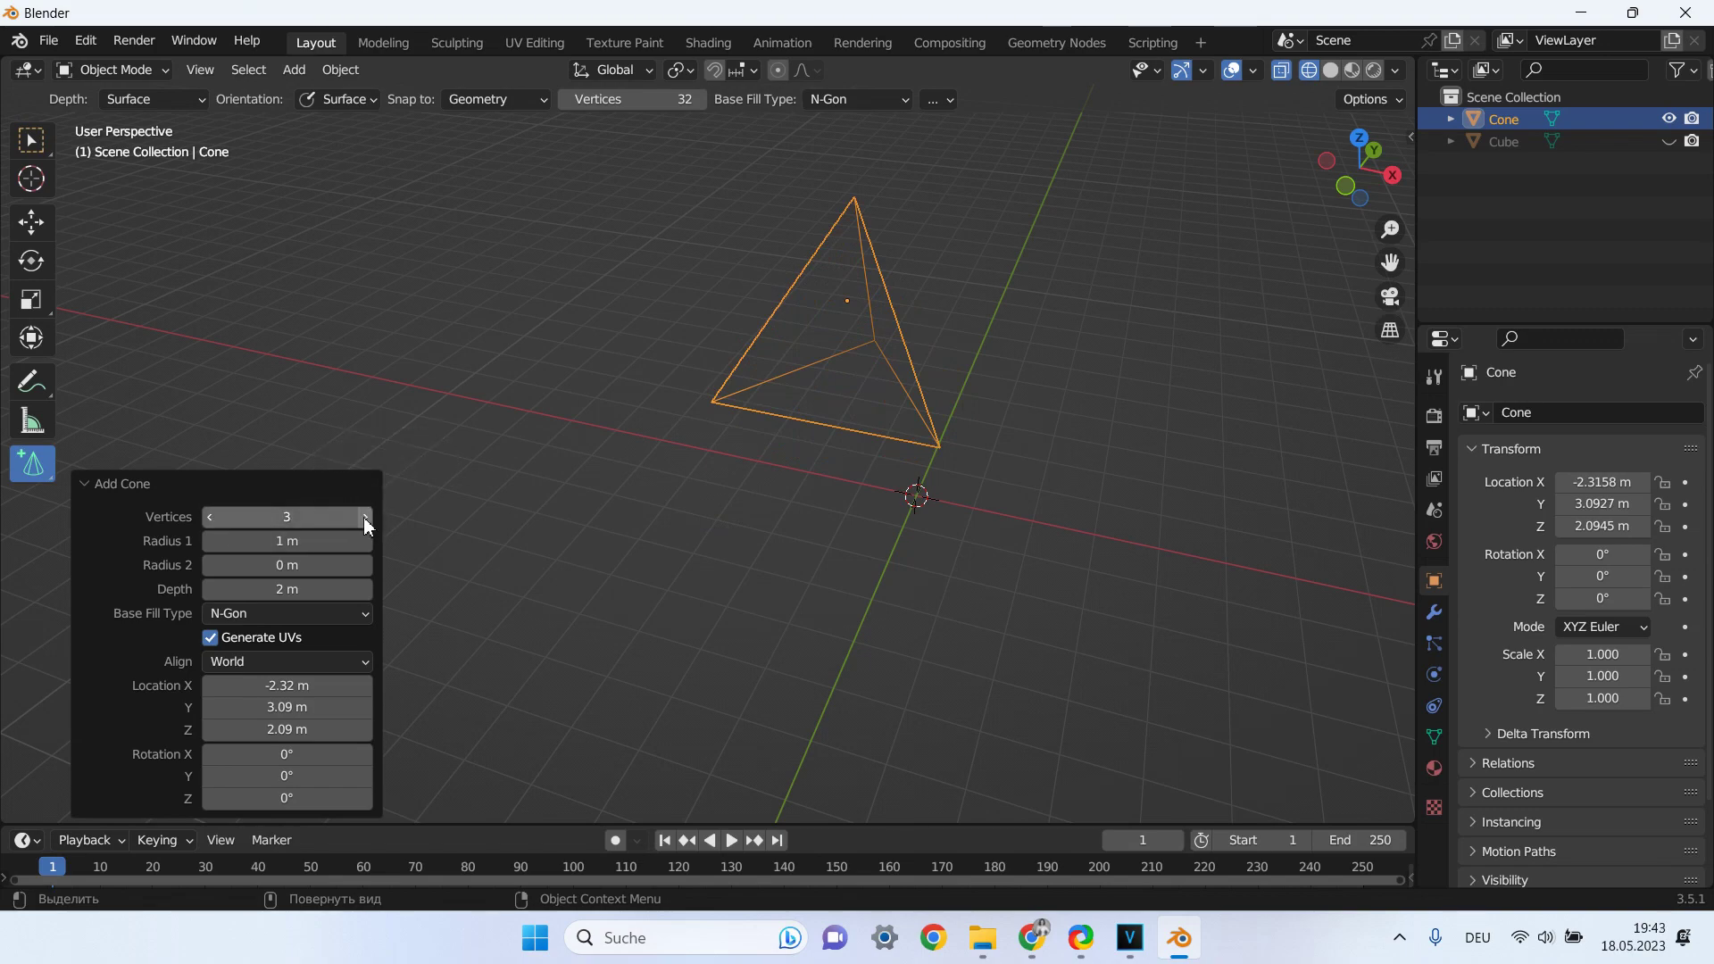
{"action": "left_click", "coordinate": [365, 517]}
{"action": "mouse_move", "coordinate": [700, 392]}
{"action": "middle_mouse_down"}
{"action": "mouse_move", "coordinate": [936, 421]}
{"action": "mouse_move", "coordinate": [910, 414]}
{"action": "mouse_move", "coordinate": [926, 381]}
{"action": "middle_mouse_up"}
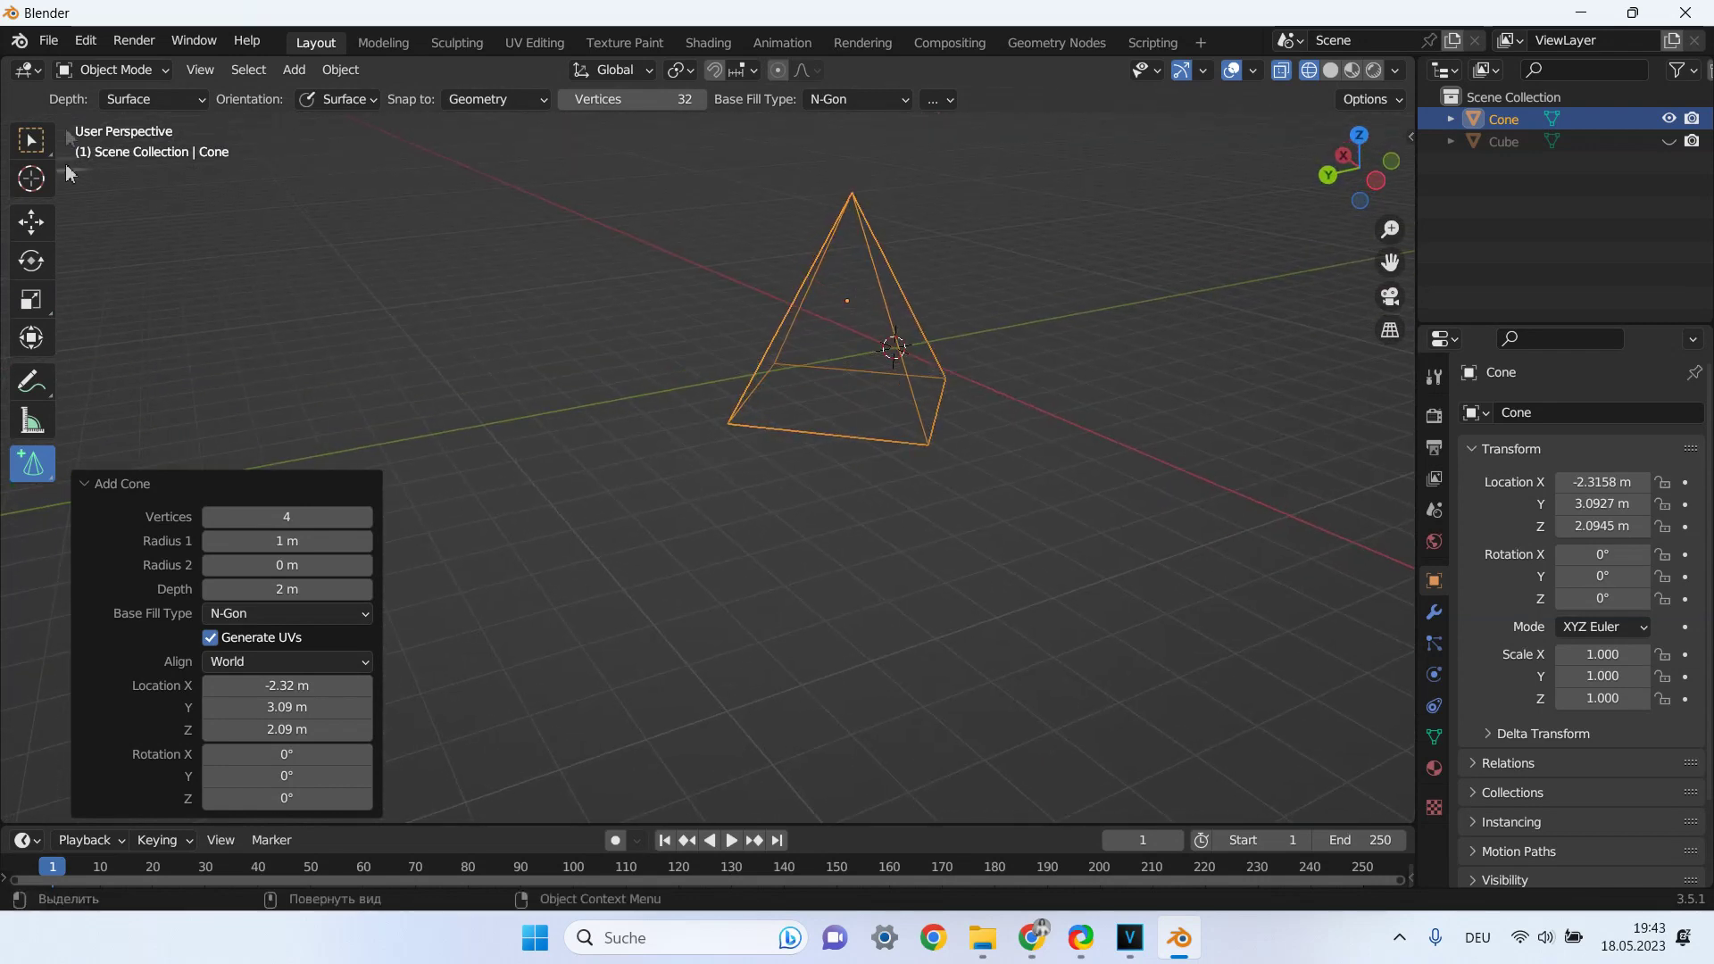
{"action": "left_click", "coordinate": [92, 73]}
Select the pyramid's two slanted edges and bevel them 0.474 m wide, 1 segment, shape 0.500.
{"action": "left_click", "coordinate": [120, 126]}
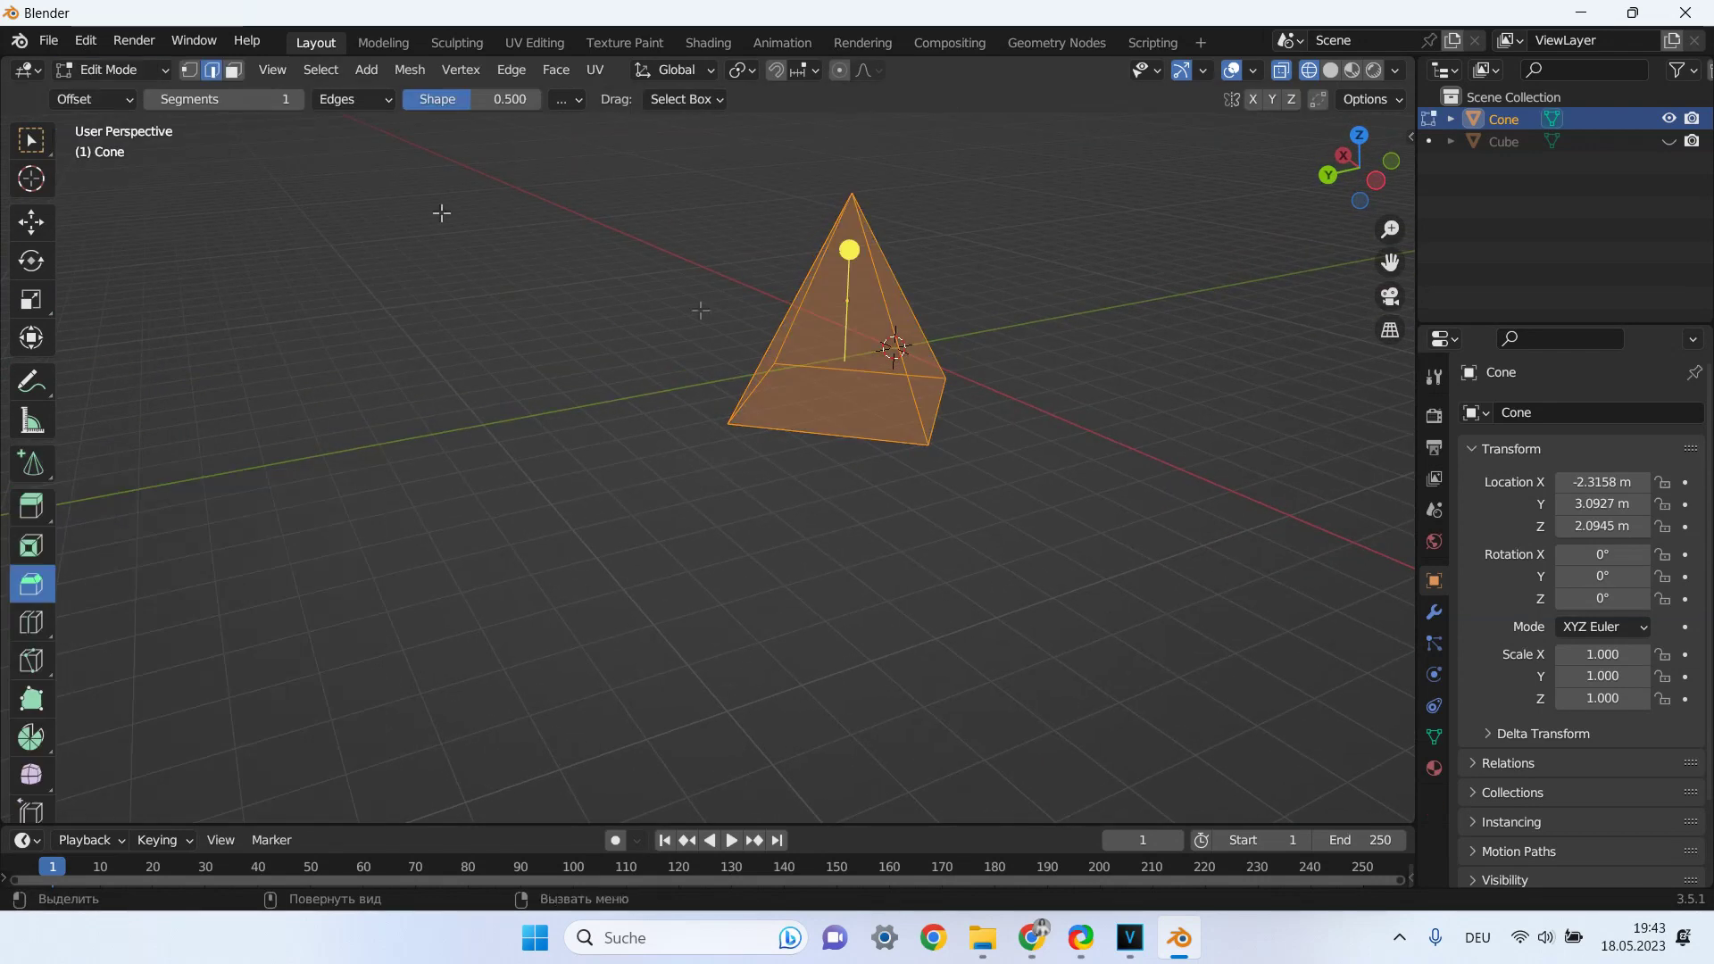
{"action": "left_click", "coordinate": [845, 429]}
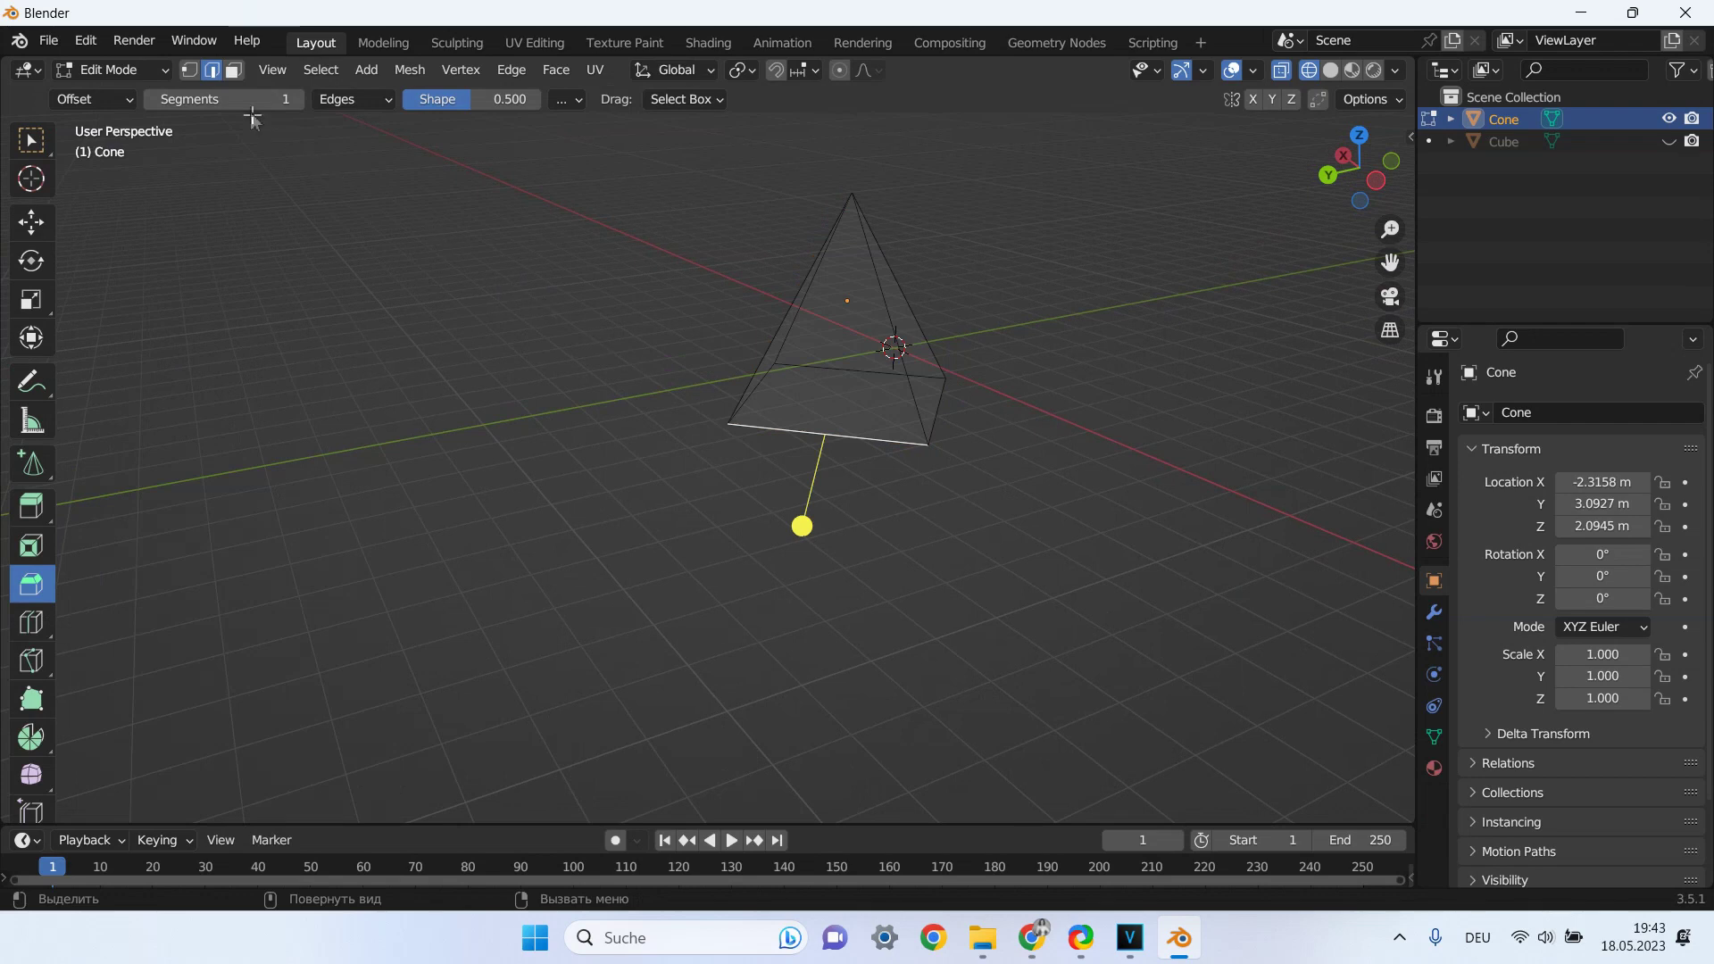
{"action": "left_click", "coordinate": [779, 317]}
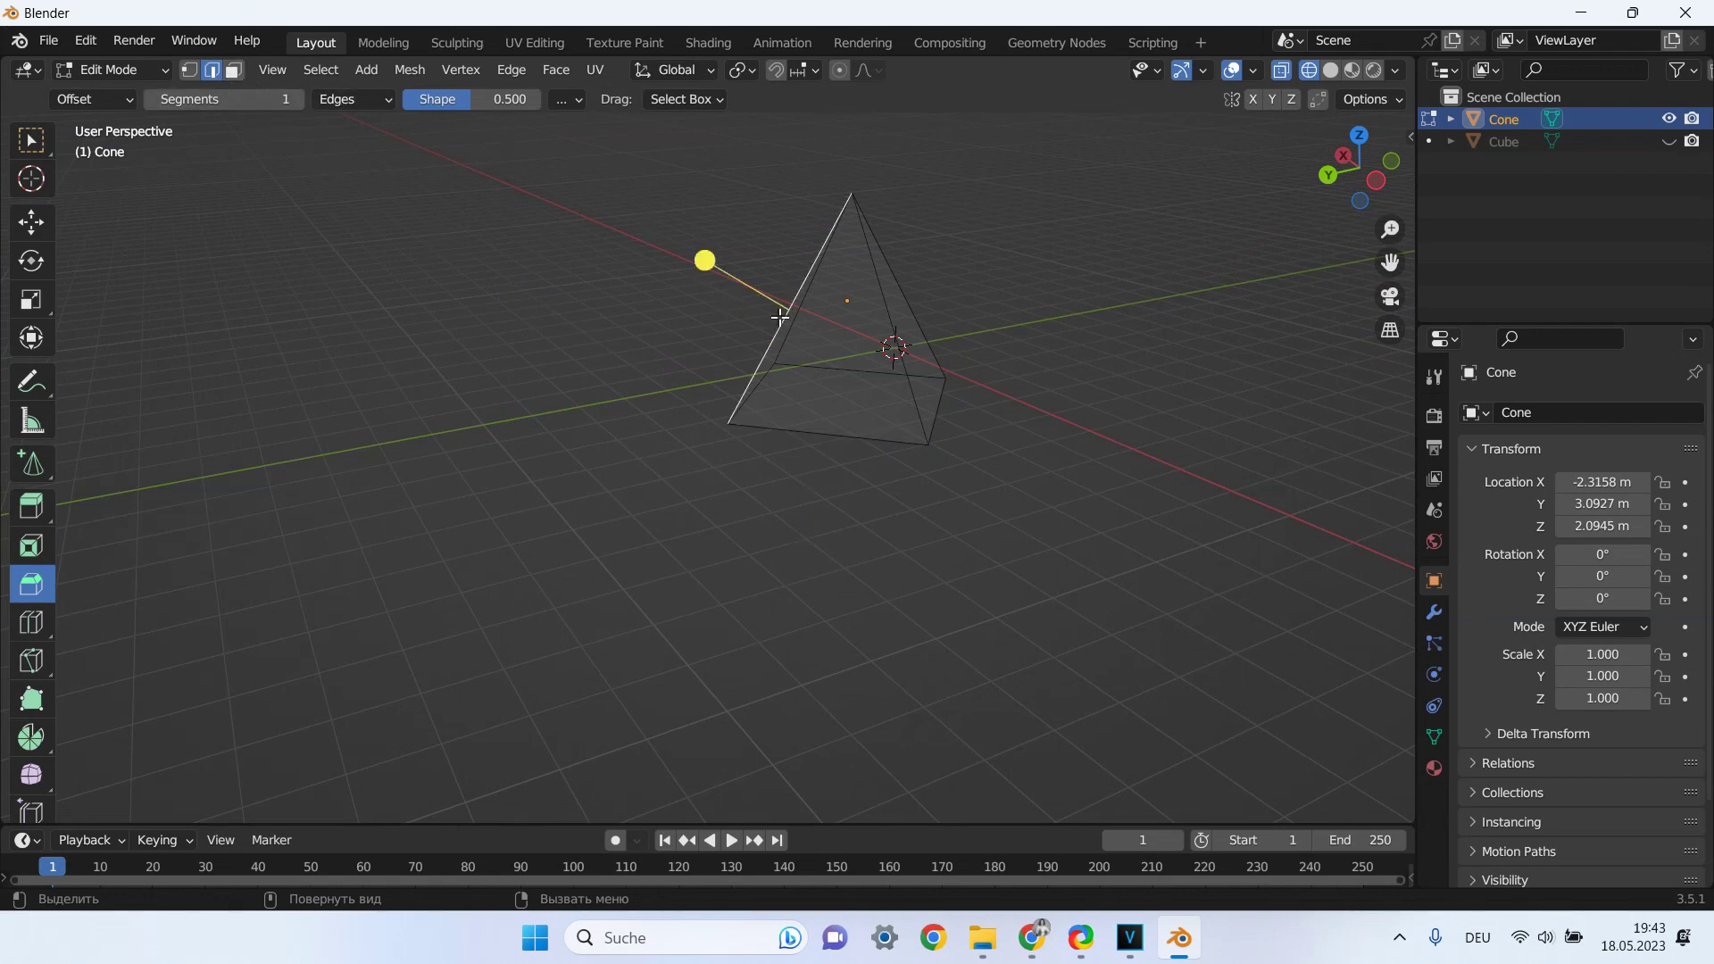
{"action": "key", "text": "shift"}
{"action": "left_click", "coordinate": [918, 320], "text": "shift"}
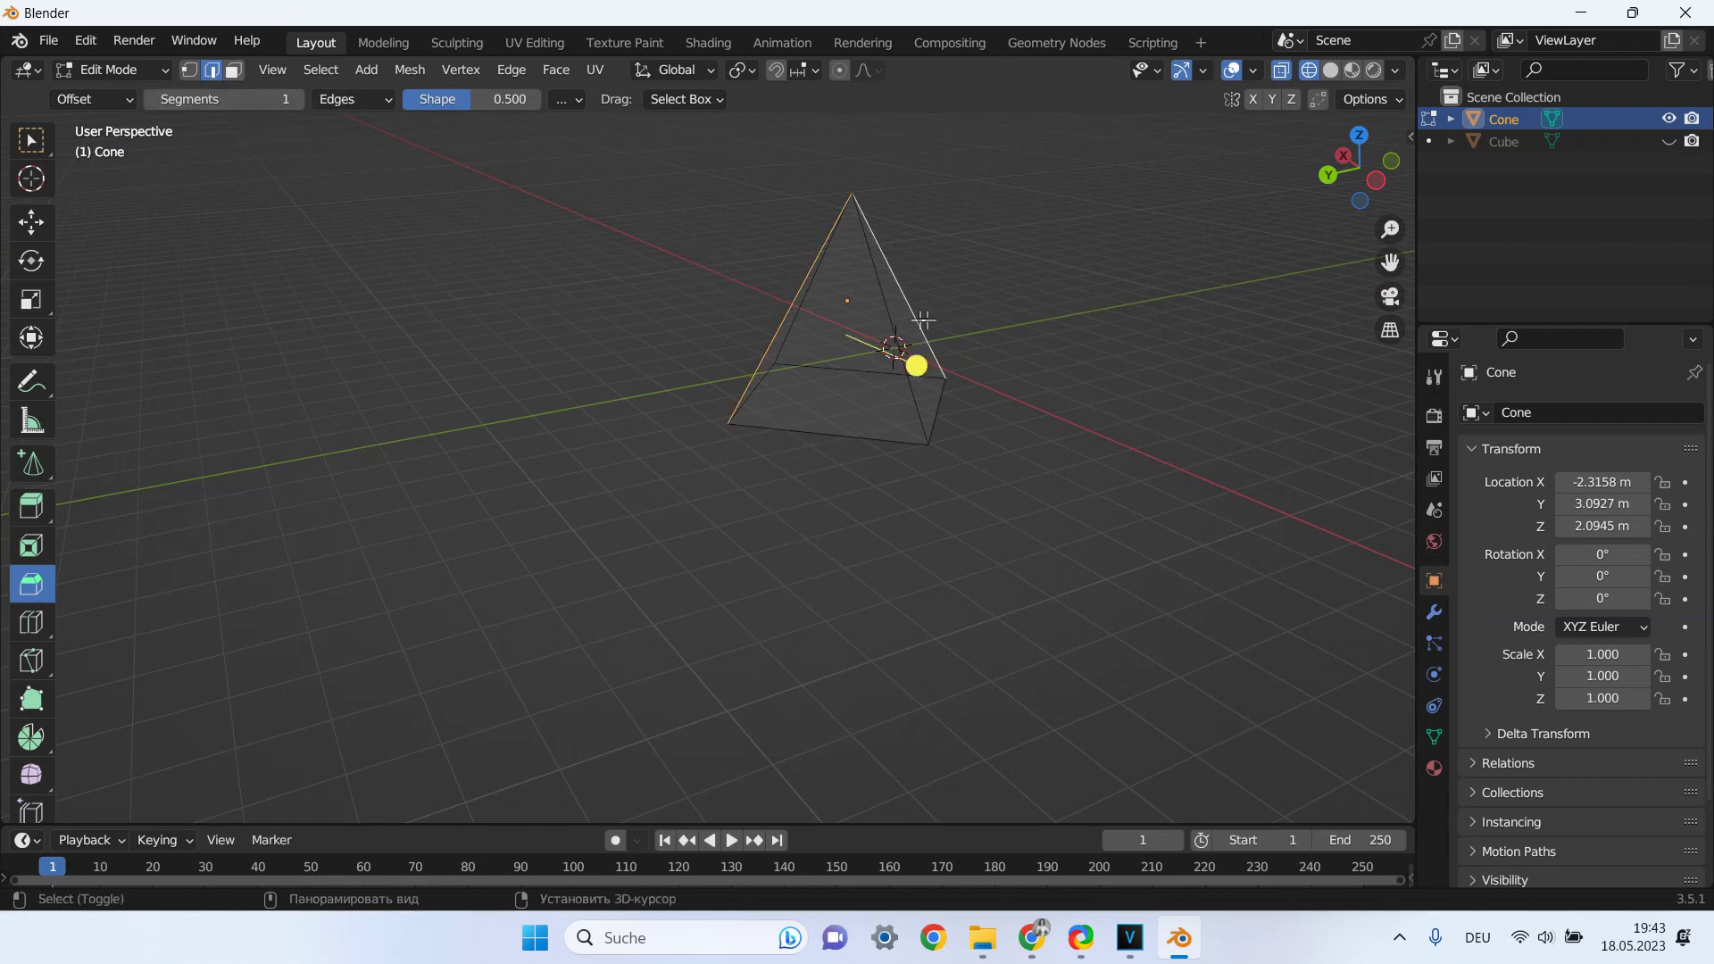
{"action": "middle_click_drag", "start_coordinate": [983, 337], "coordinate": [809, 369]}
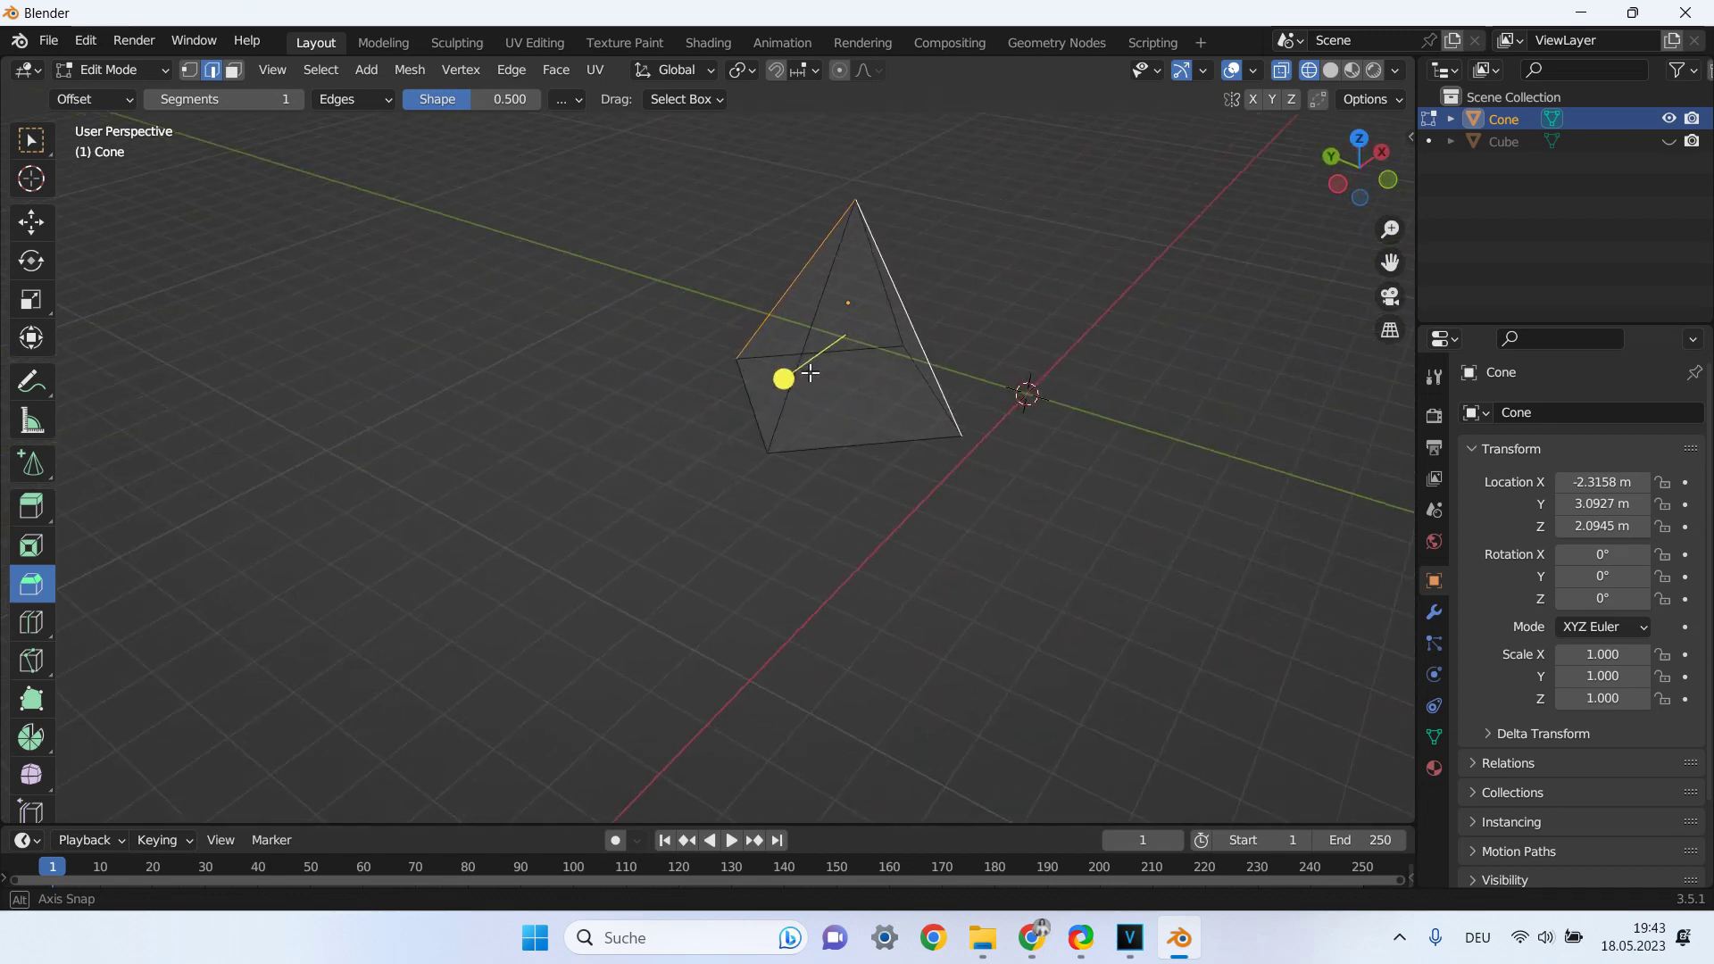
{"action": "left_click_drag", "start_coordinate": [782, 401], "coordinate": [750, 401]}
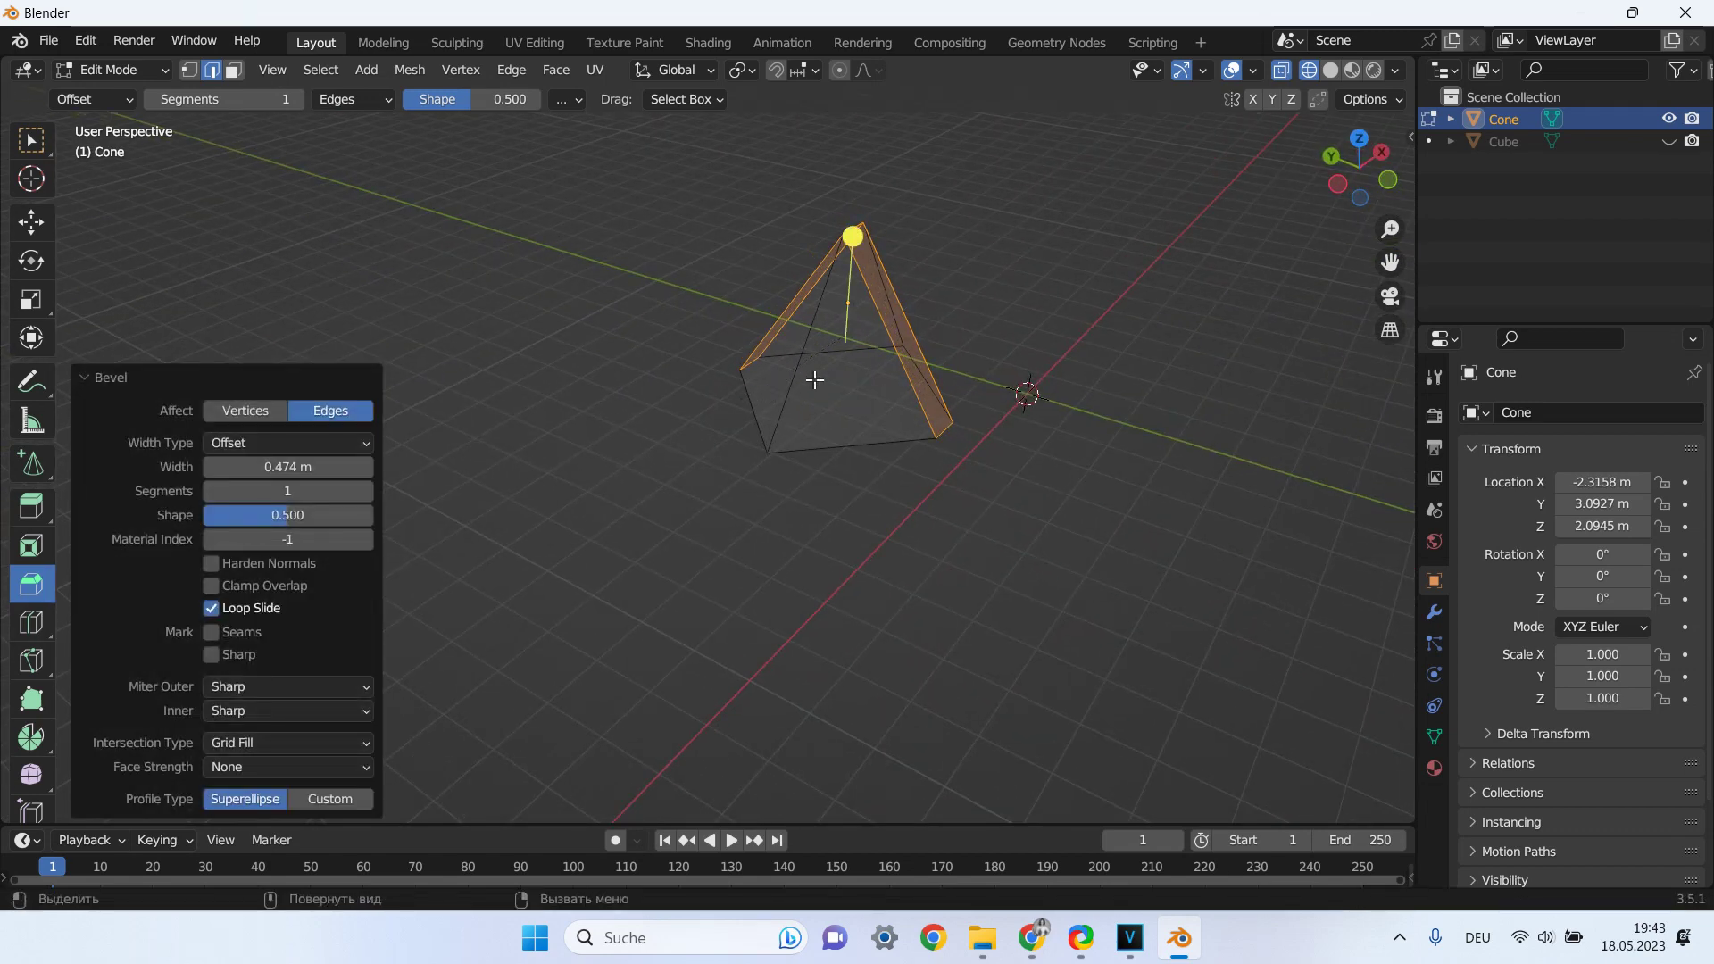
{"action": "left_click_drag", "start_coordinate": [295, 494], "coordinate": [411, 494]}
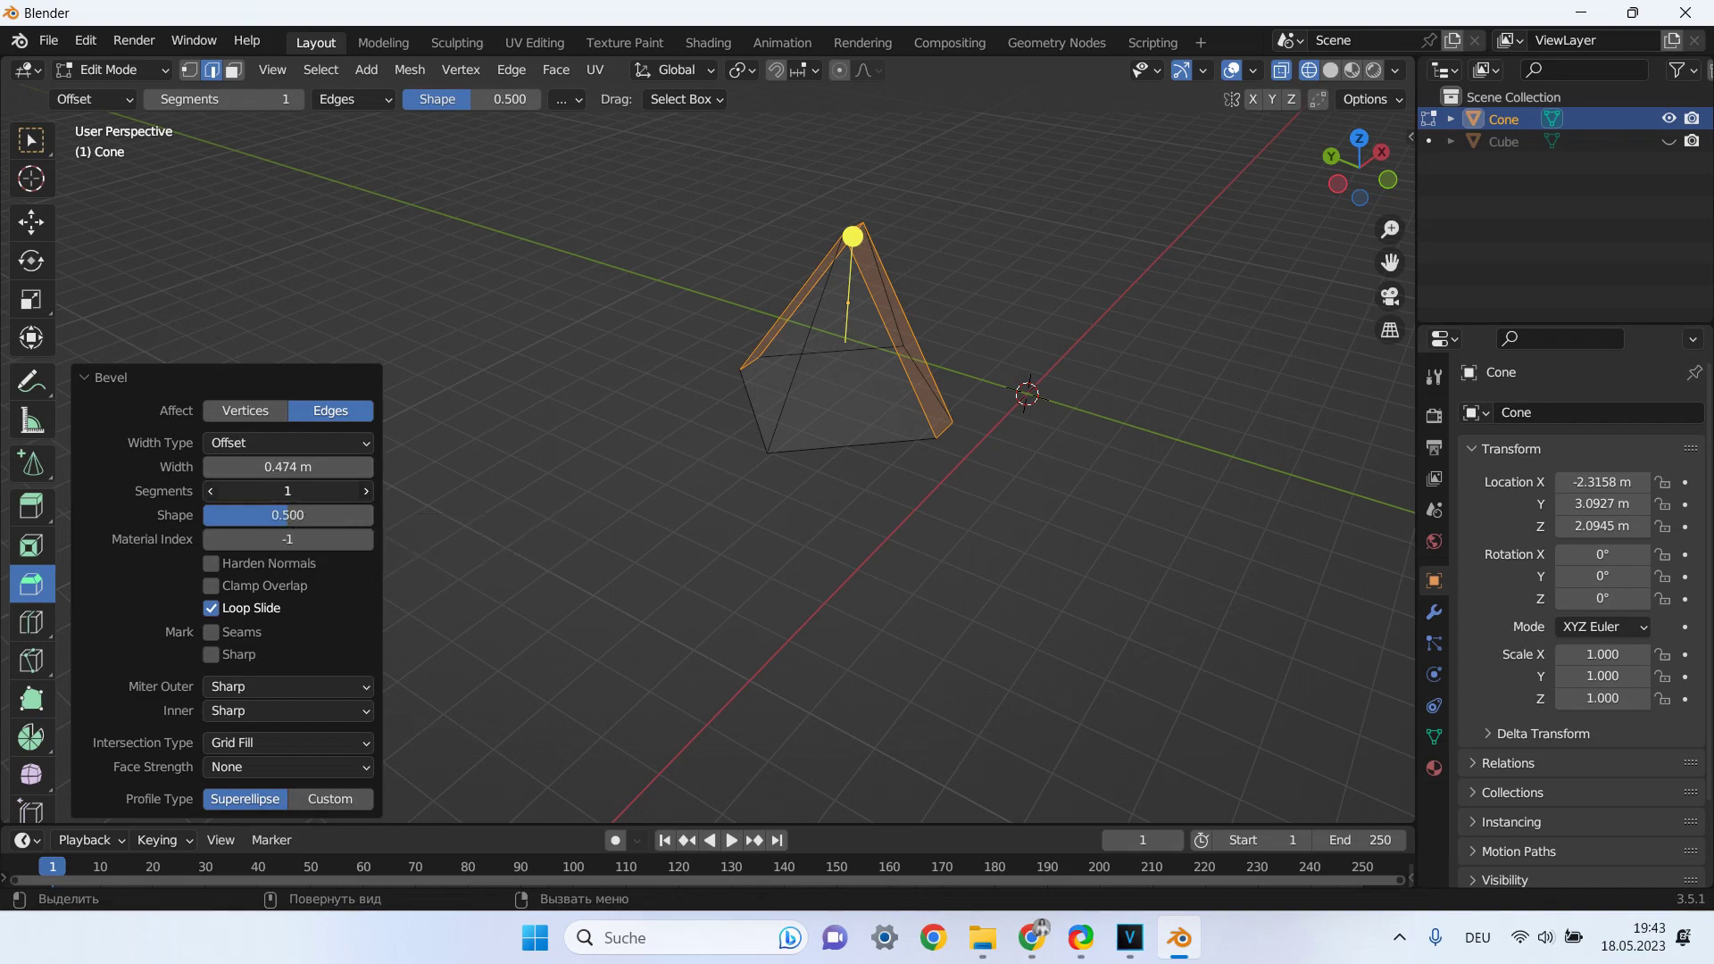
Change the pyramid bevel to 21 segments, 3.2 m width and shape 0.219.
{"action": "left_click_drag", "start_coordinate": [287, 491], "coordinate": [268, 491]}
{"action": "mouse_move", "coordinate": [945, 314]}
{"action": "middle_mouse_down"}
{"action": "mouse_move", "coordinate": [755, 346]}
{"action": "mouse_move", "coordinate": [784, 318]}
{"action": "middle_mouse_up"}
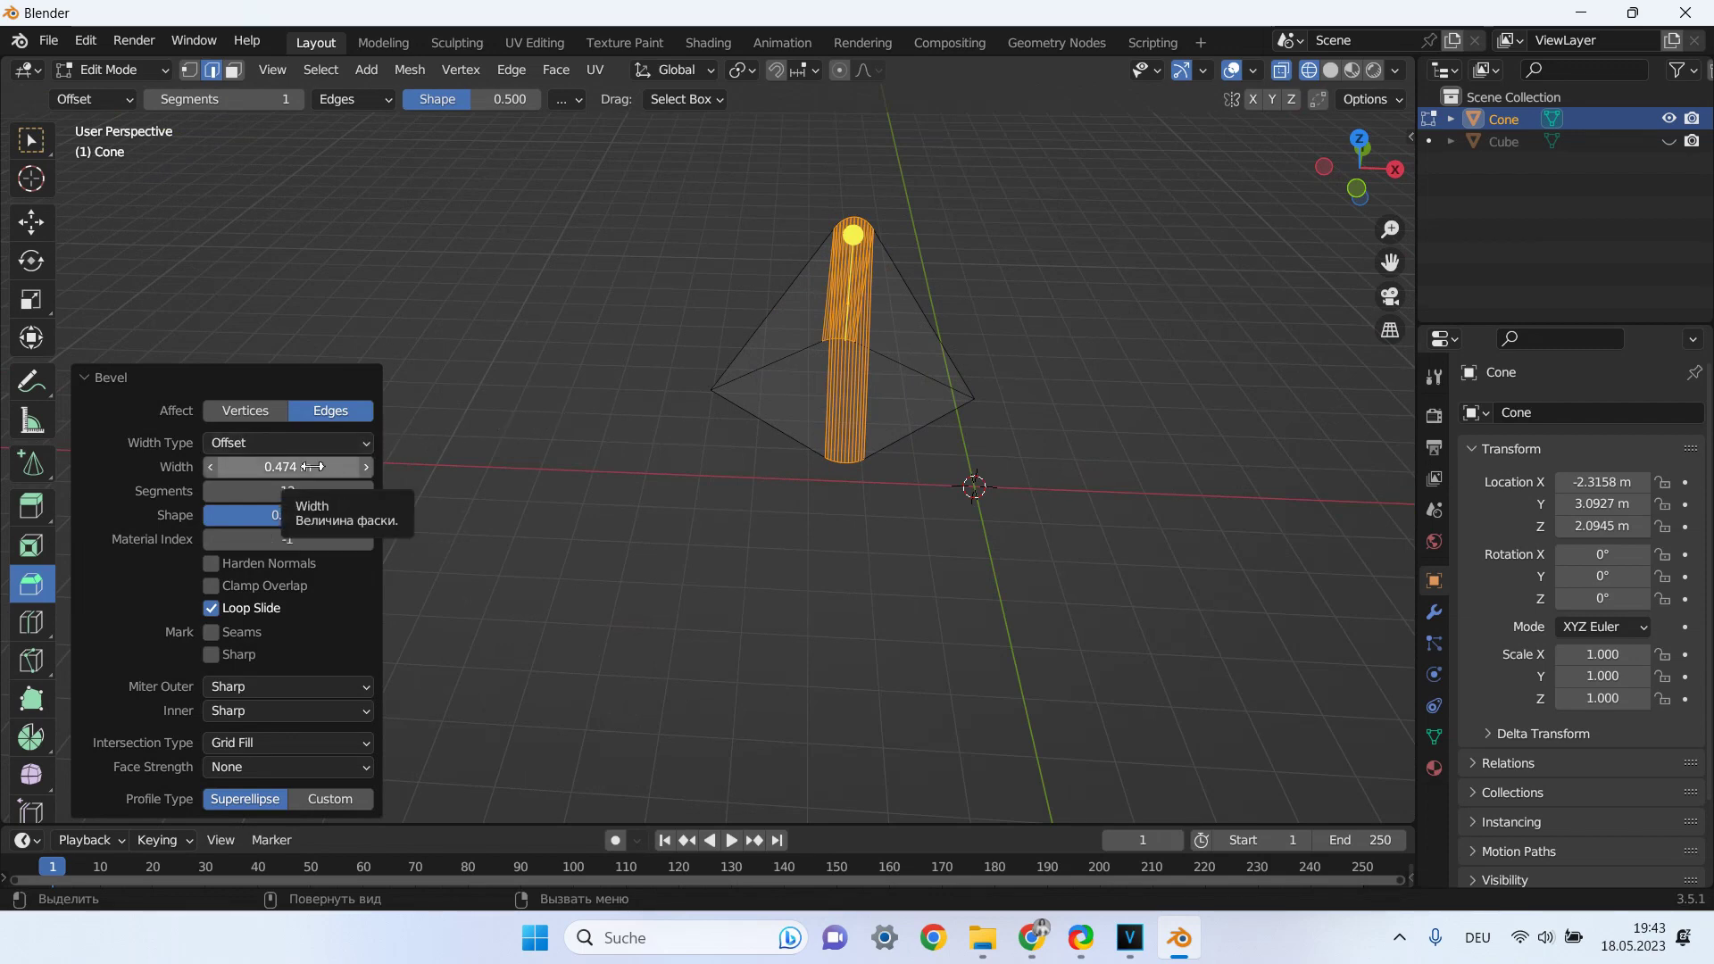
{"action": "left_click_drag", "start_coordinate": [295, 468], "coordinate": [505, 467]}
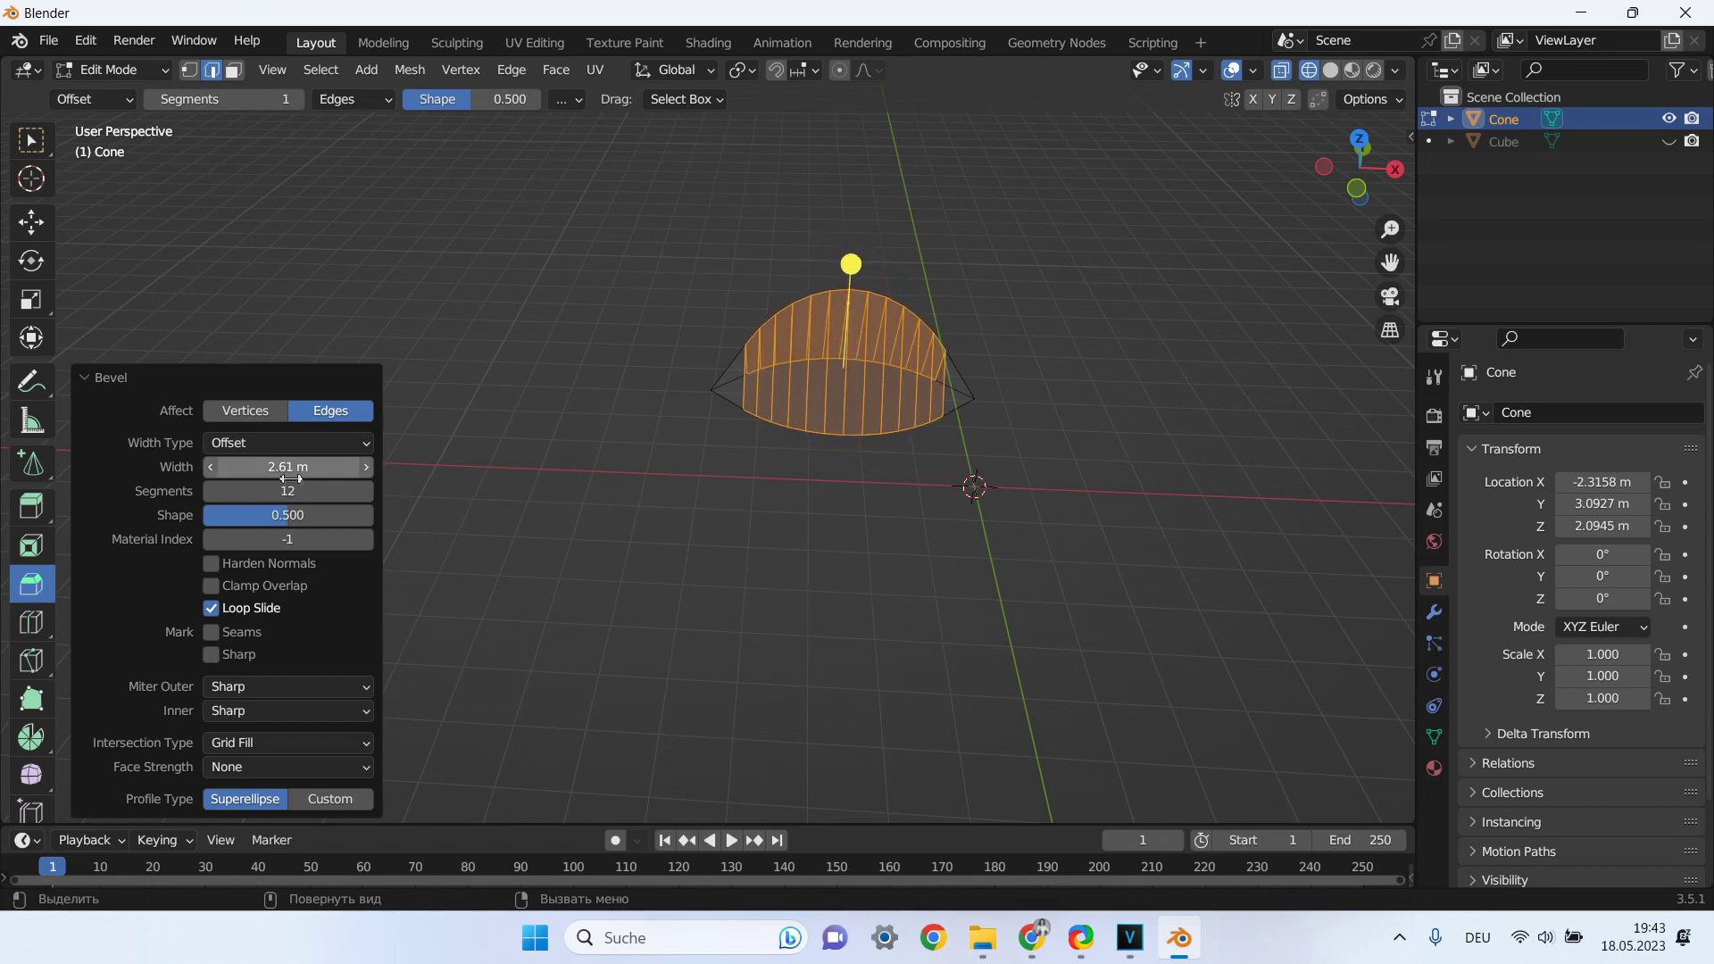
{"action": "mouse_move", "coordinate": [291, 491]}
{"action": "left_mouse_down"}
{"action": "mouse_move", "coordinate": [357, 490]}
{"action": "mouse_move", "coordinate": [322, 467]}
{"action": "mouse_move", "coordinate": [366, 467]}
{"action": "left_mouse_up"}
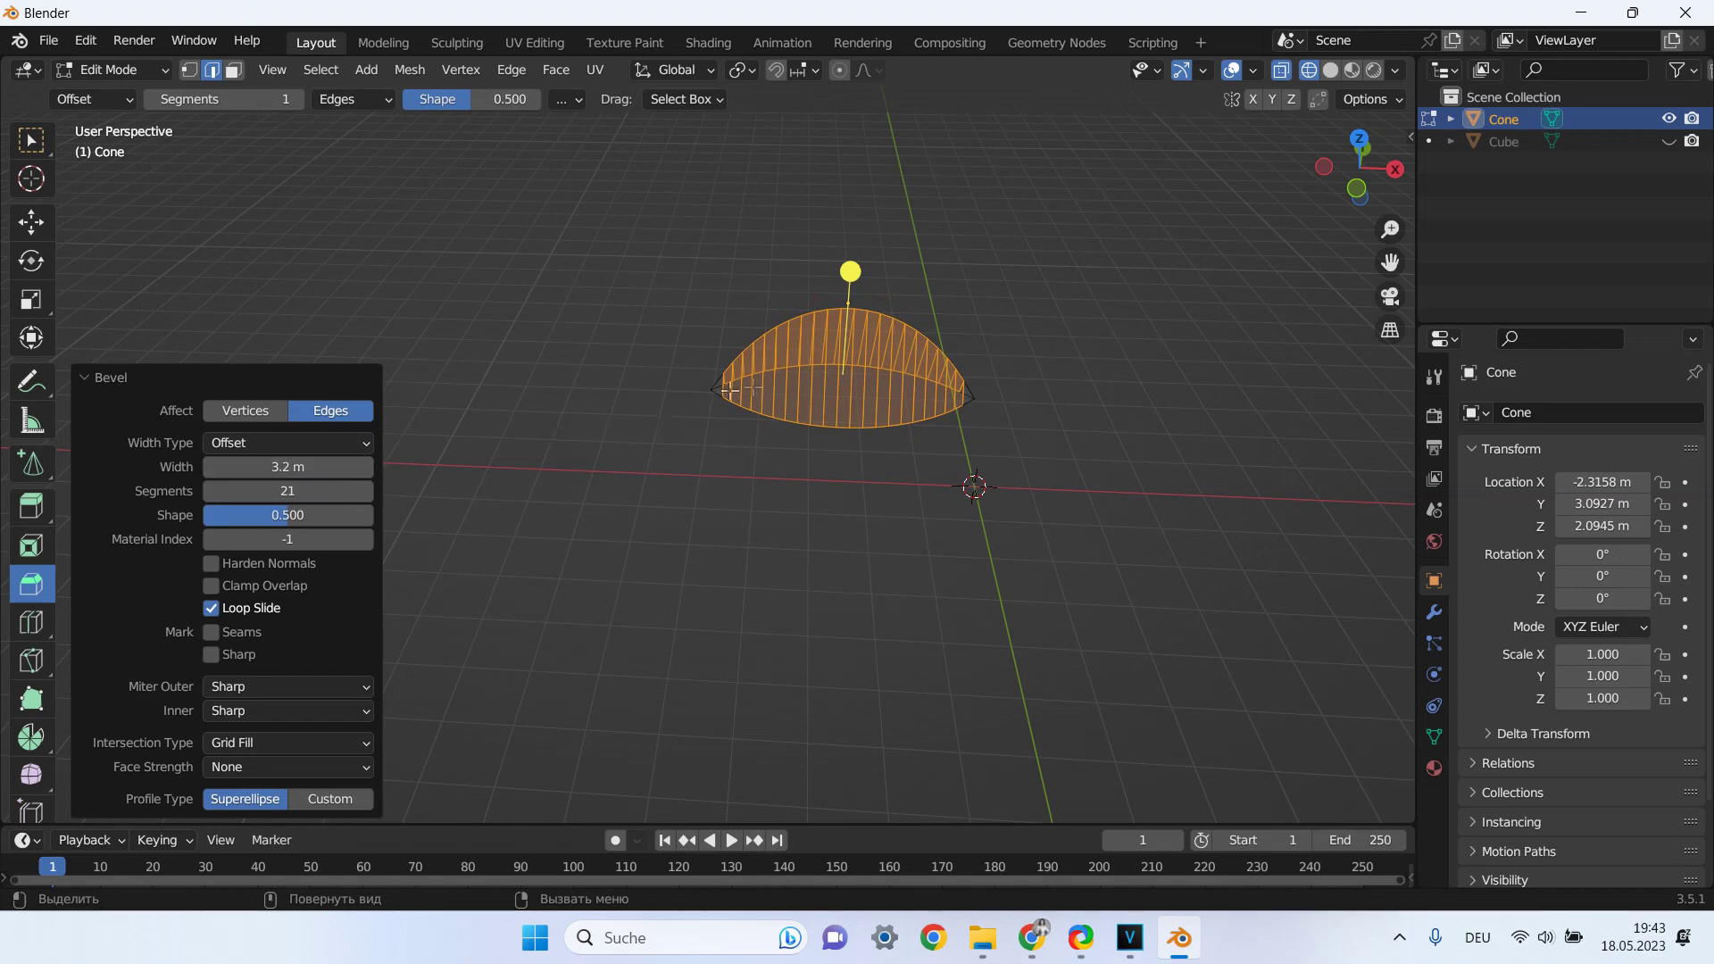
{"action": "mouse_move", "coordinate": [666, 428]}
{"action": "middle_mouse_down"}
{"action": "mouse_move", "coordinate": [824, 410]}
{"action": "mouse_move", "coordinate": [804, 413]}
{"action": "middle_mouse_up"}
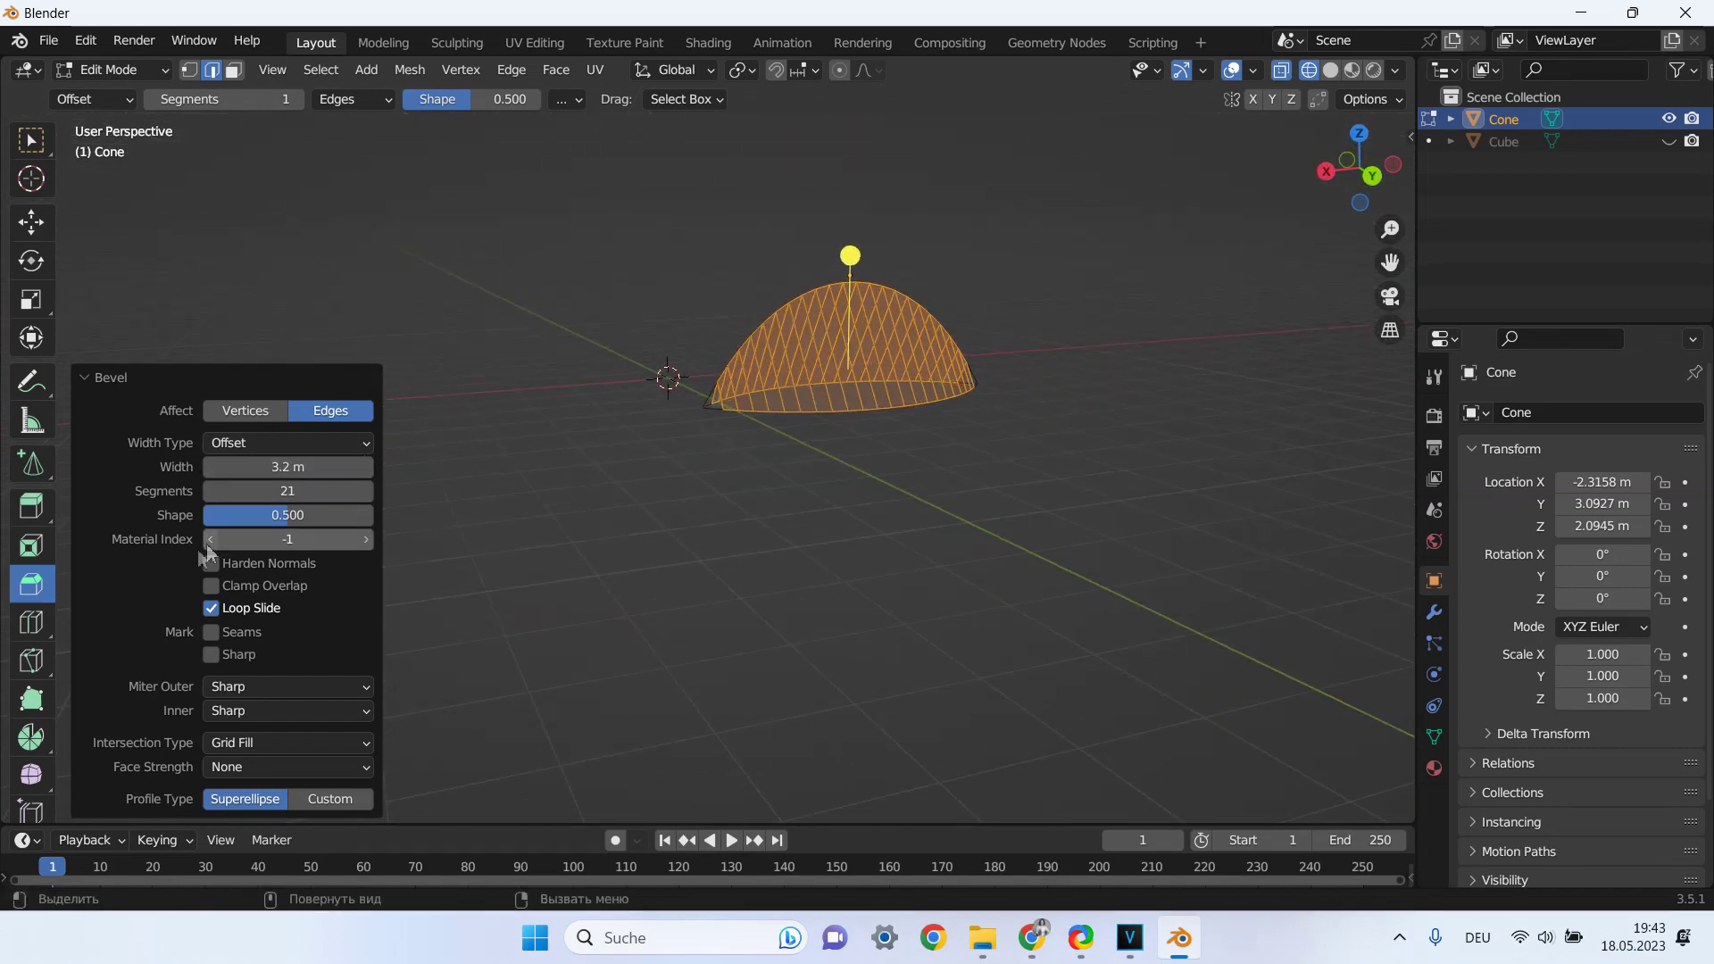
{"action": "left_click", "coordinate": [287, 519]}
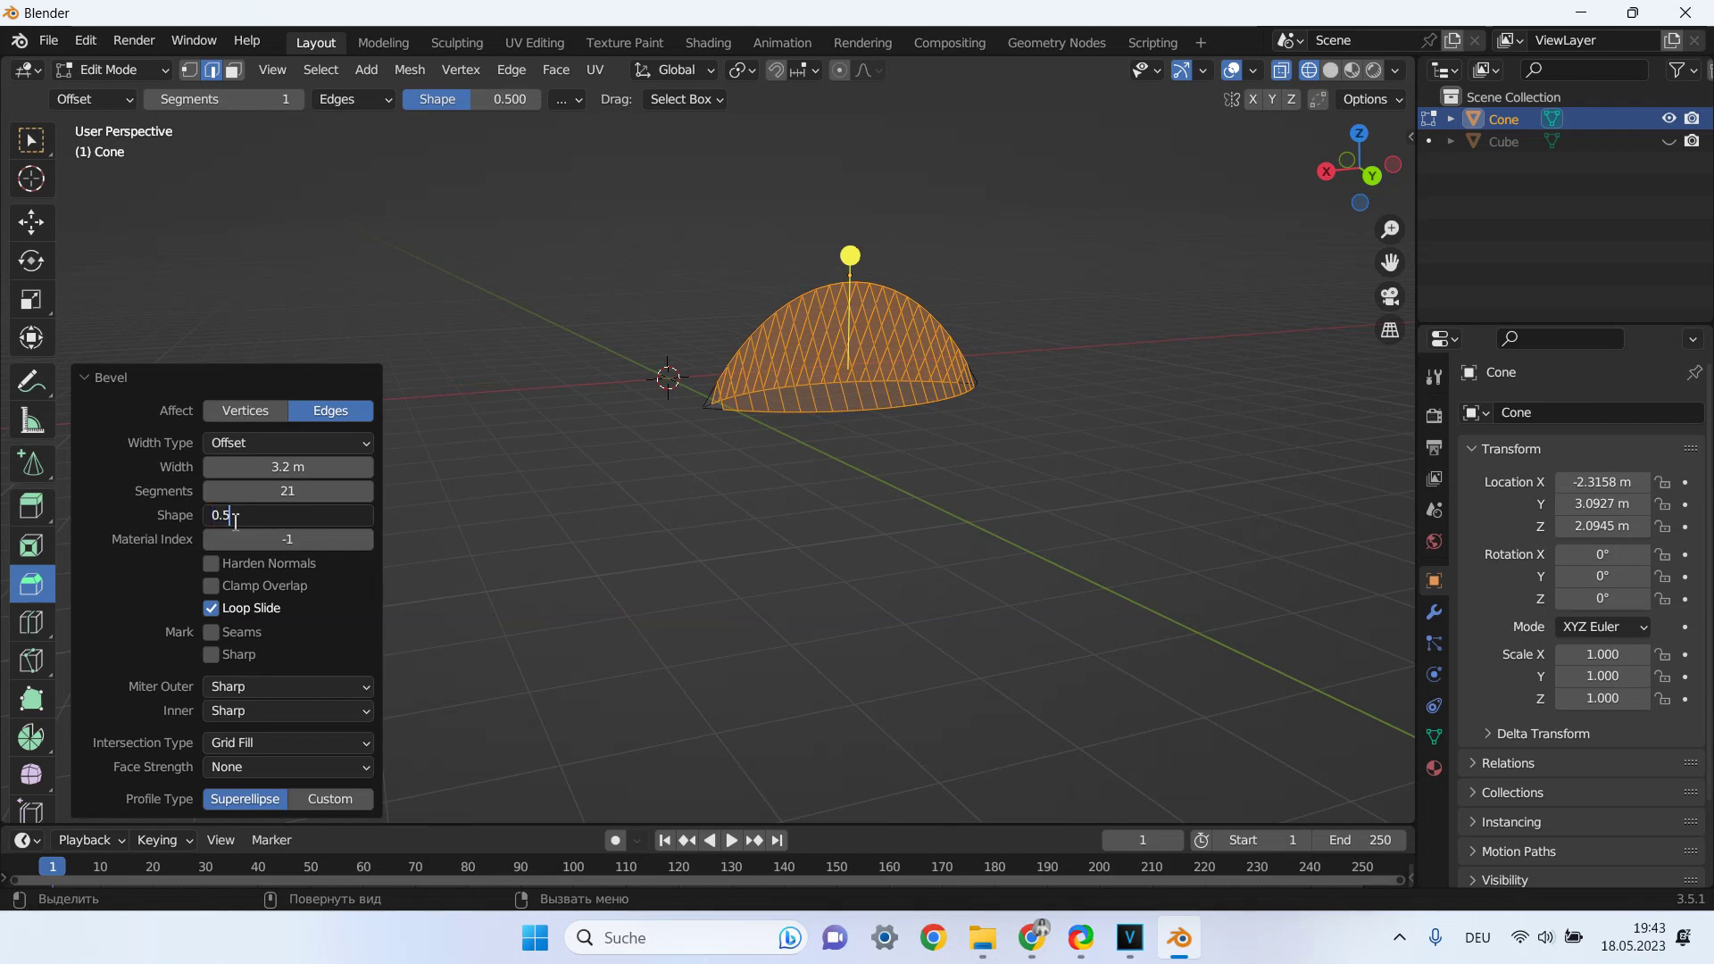
{"action": "key", "text": "Return"}
{"action": "mouse_move", "coordinate": [209, 519]}
{"action": "left_mouse_down"}
{"action": "mouse_move", "coordinate": [299, 515]}
{"action": "mouse_move", "coordinate": [255, 515]}
{"action": "left_mouse_up"}
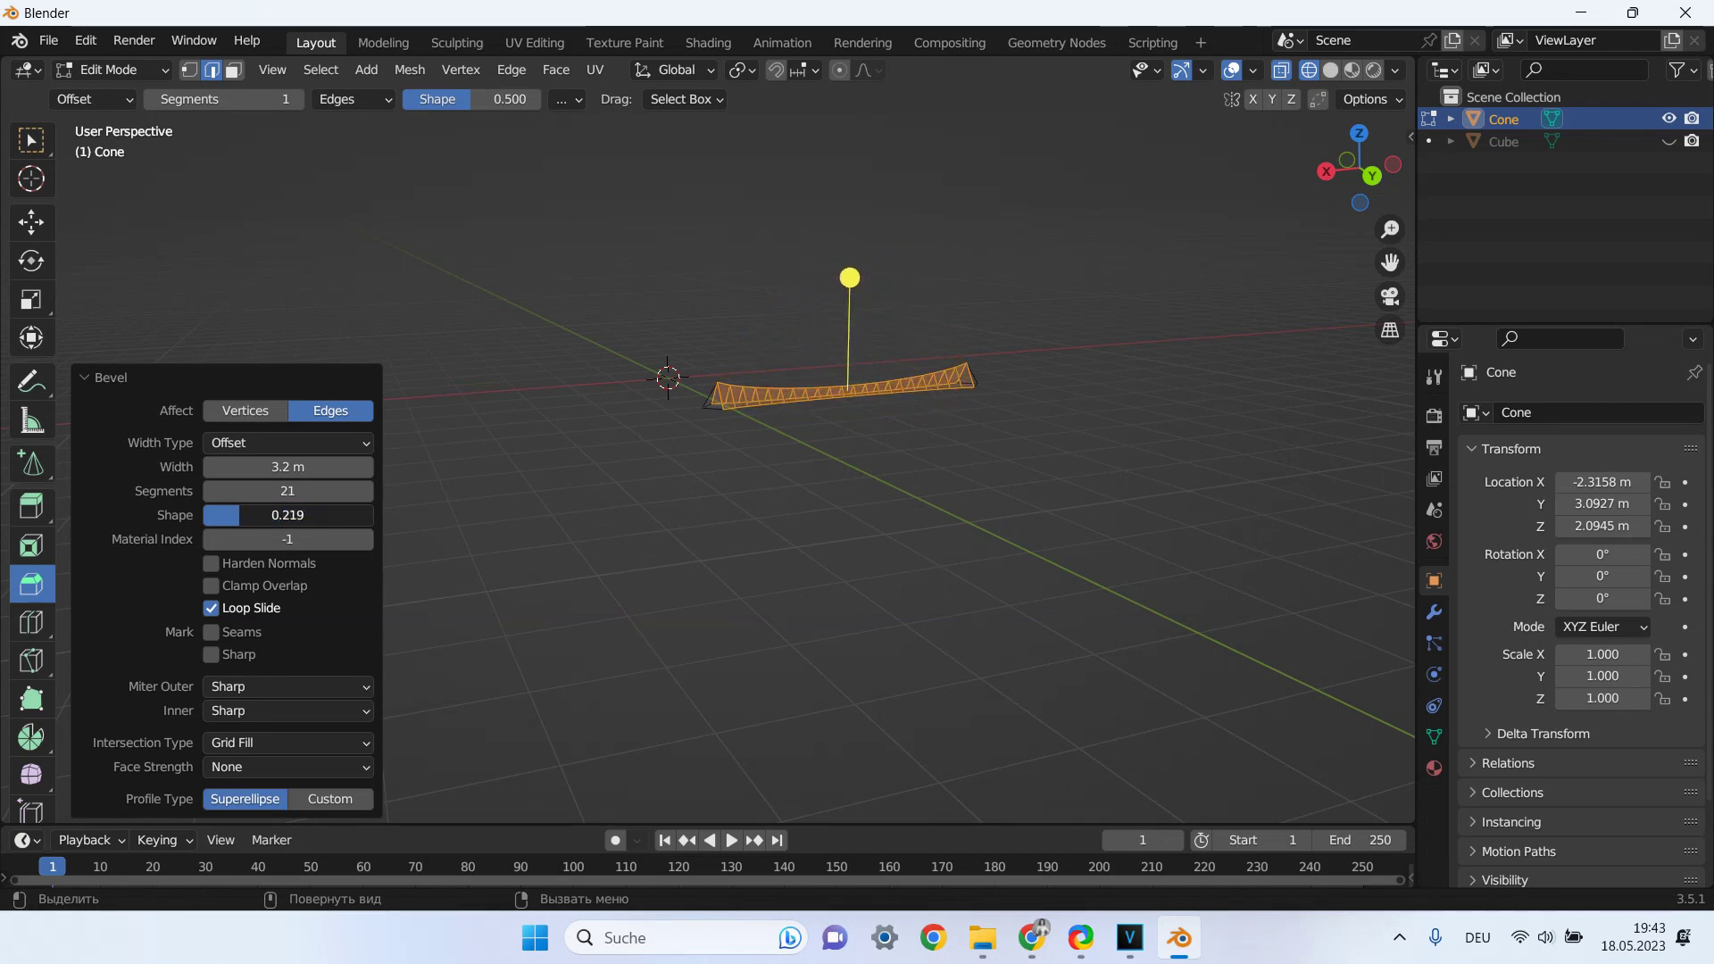
Rework the cone bevel's shape and segments, trying a 1.97 m width.
{"action": "mouse_move", "coordinate": [259, 515]}
{"action": "left_mouse_down"}
{"action": "mouse_move", "coordinate": [312, 515]}
{"action": "mouse_move", "coordinate": [260, 515]}
{"action": "mouse_move", "coordinate": [279, 515]}
{"action": "mouse_move", "coordinate": [285, 467]}
{"action": "mouse_move", "coordinate": [268, 467]}
{"action": "mouse_move", "coordinate": [348, 515]}
{"action": "mouse_move", "coordinate": [241, 515]}
{"action": "left_mouse_up"}
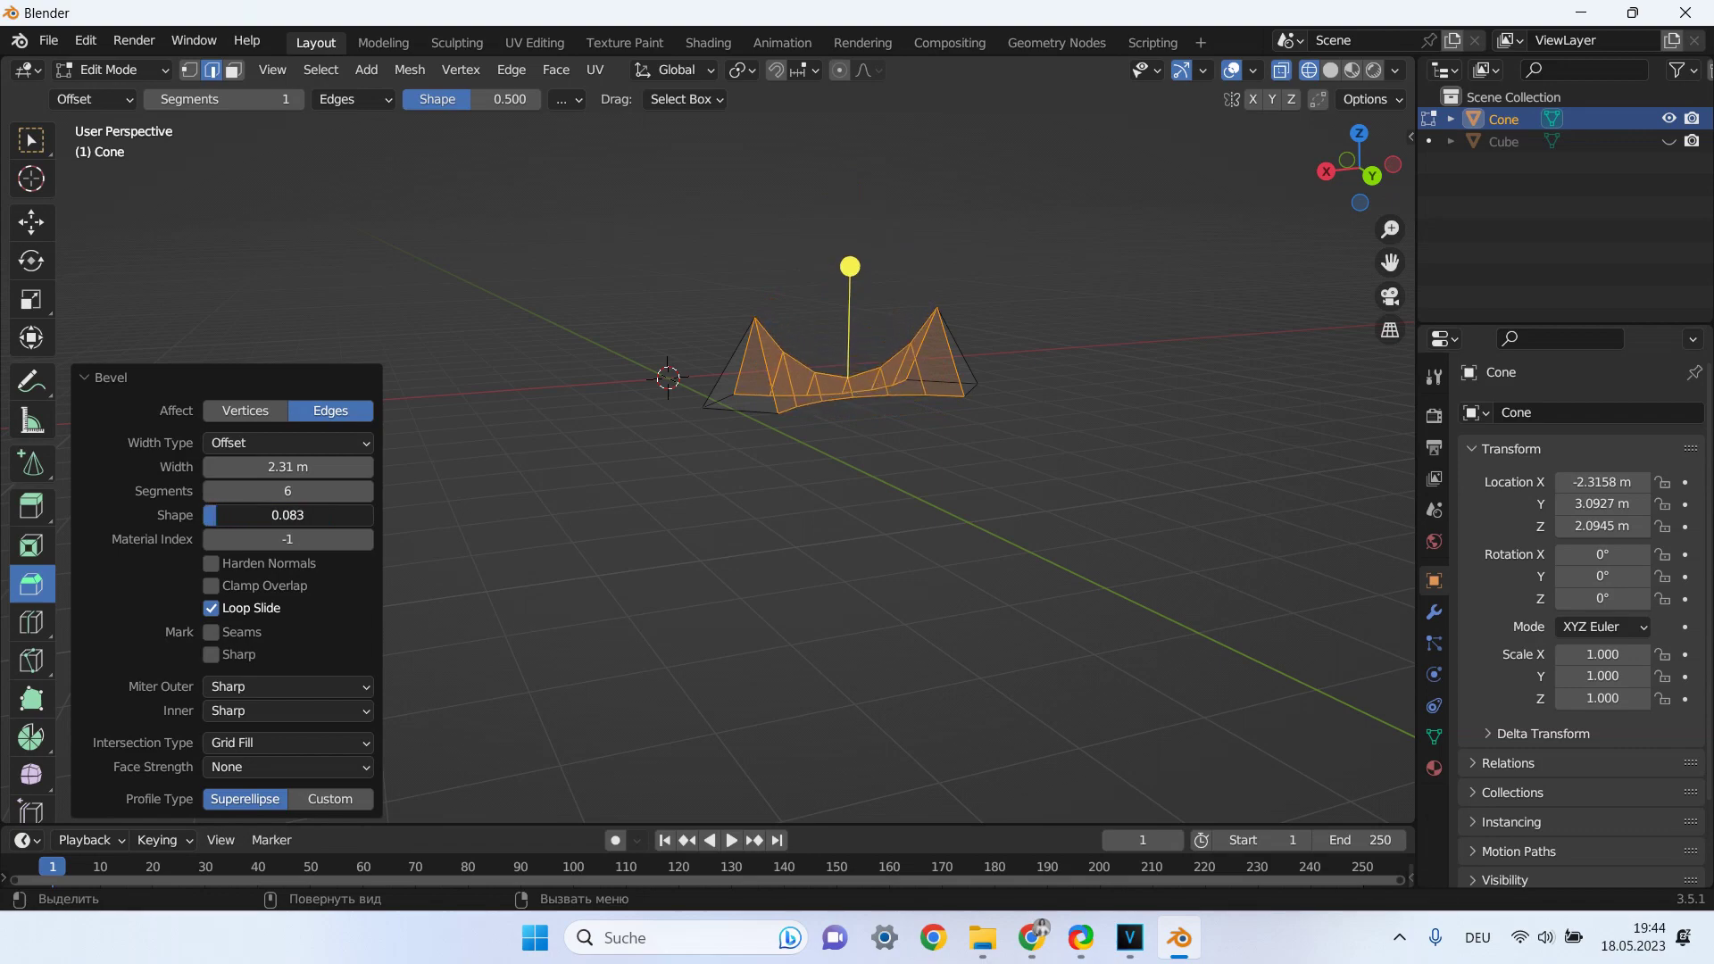
{"action": "mouse_move", "coordinate": [1025, 363]}
{"action": "middle_mouse_down"}
{"action": "mouse_move", "coordinate": [1002, 386]}
{"action": "mouse_move", "coordinate": [766, 413]}
{"action": "mouse_move", "coordinate": [1008, 367]}
{"action": "mouse_move", "coordinate": [985, 394]}
{"action": "middle_mouse_up"}
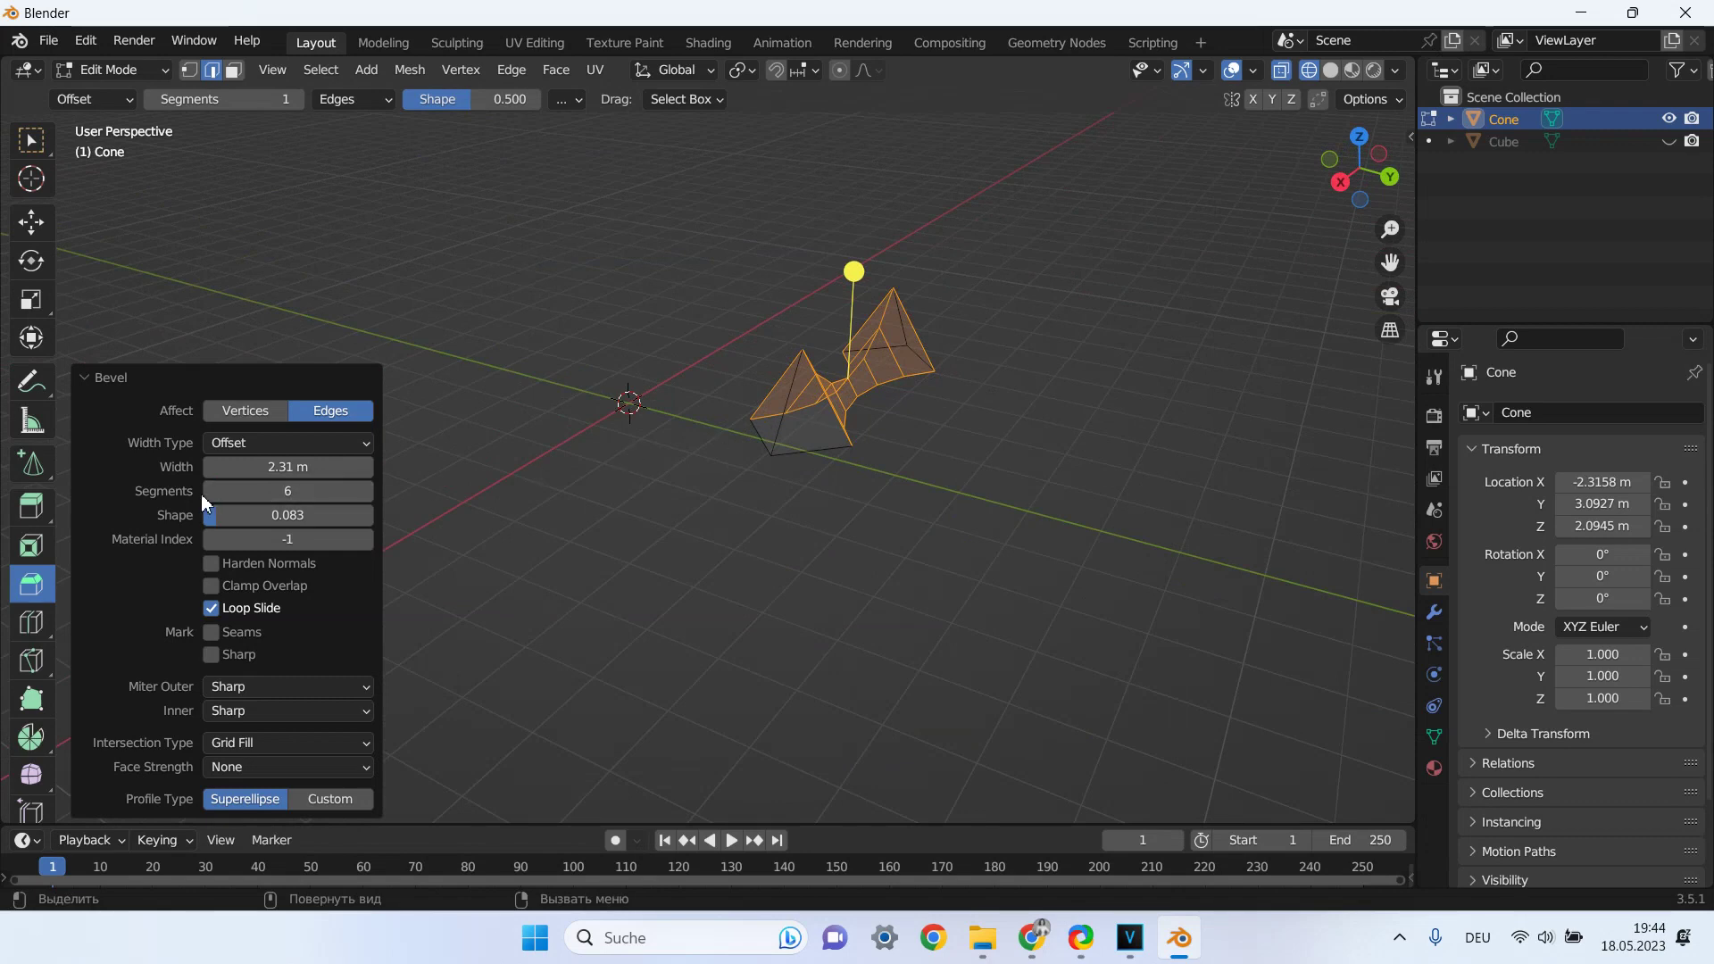
{"action": "left_click", "coordinate": [210, 491]}
{"action": "left_click_drag", "start_coordinate": [273, 467], "coordinate": [341, 462]}
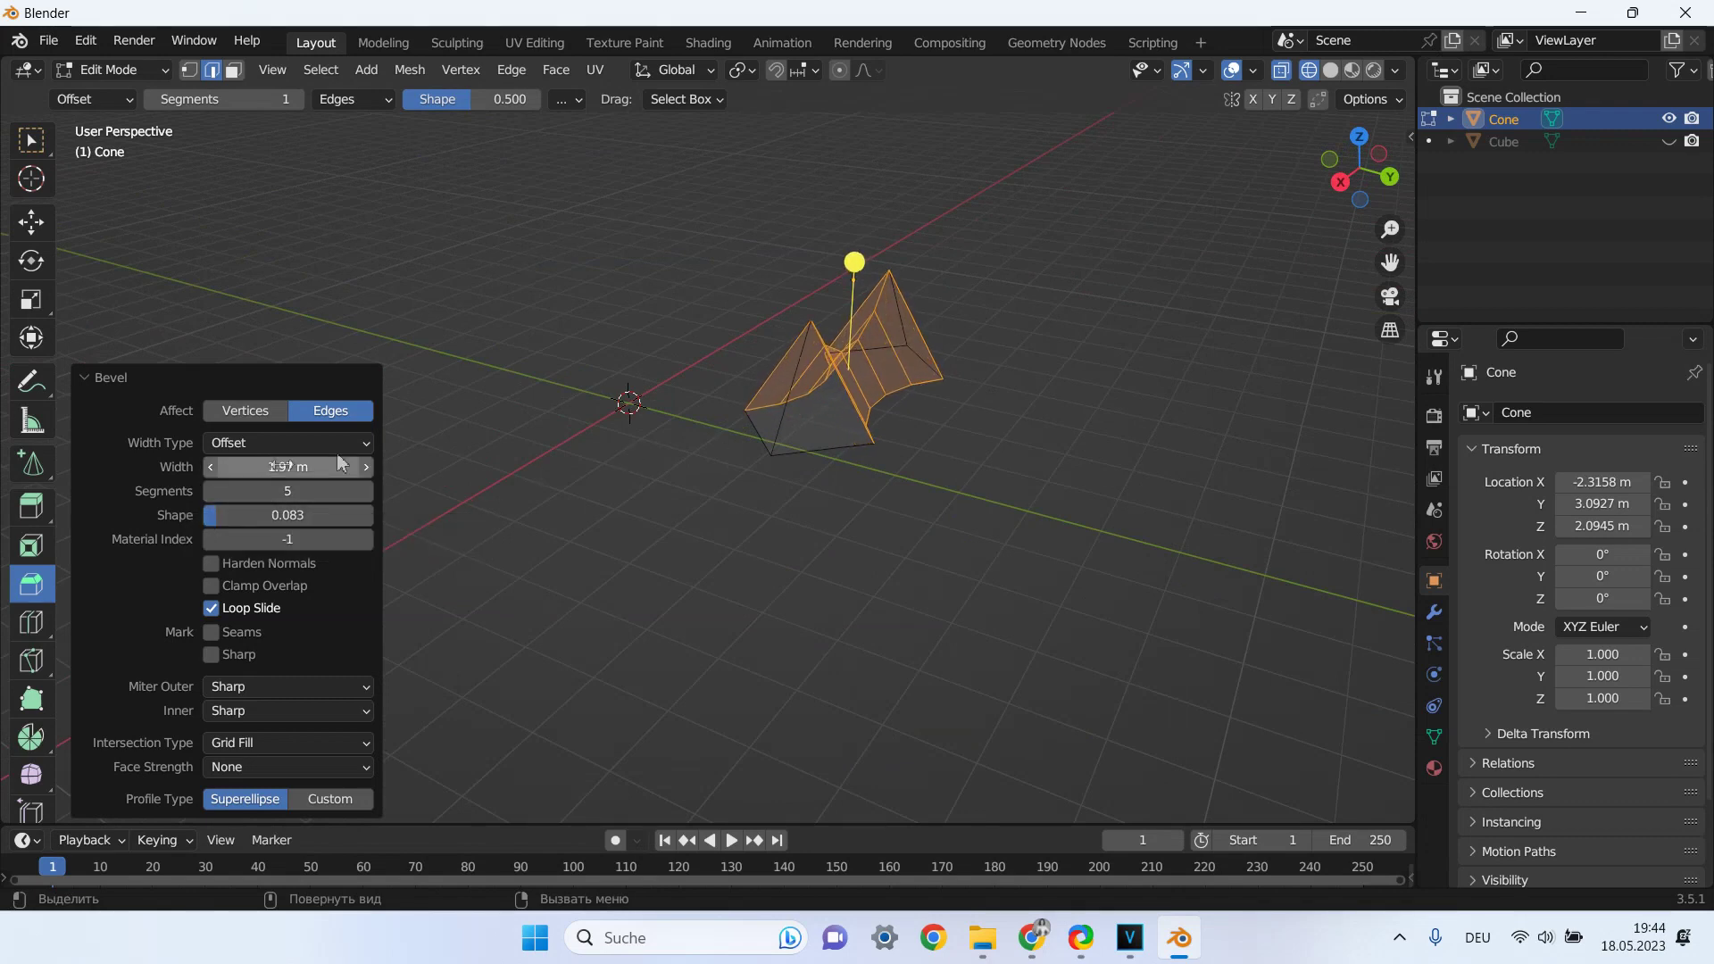
{"action": "middle_click_drag", "start_coordinate": [1041, 360], "coordinate": [850, 375]}
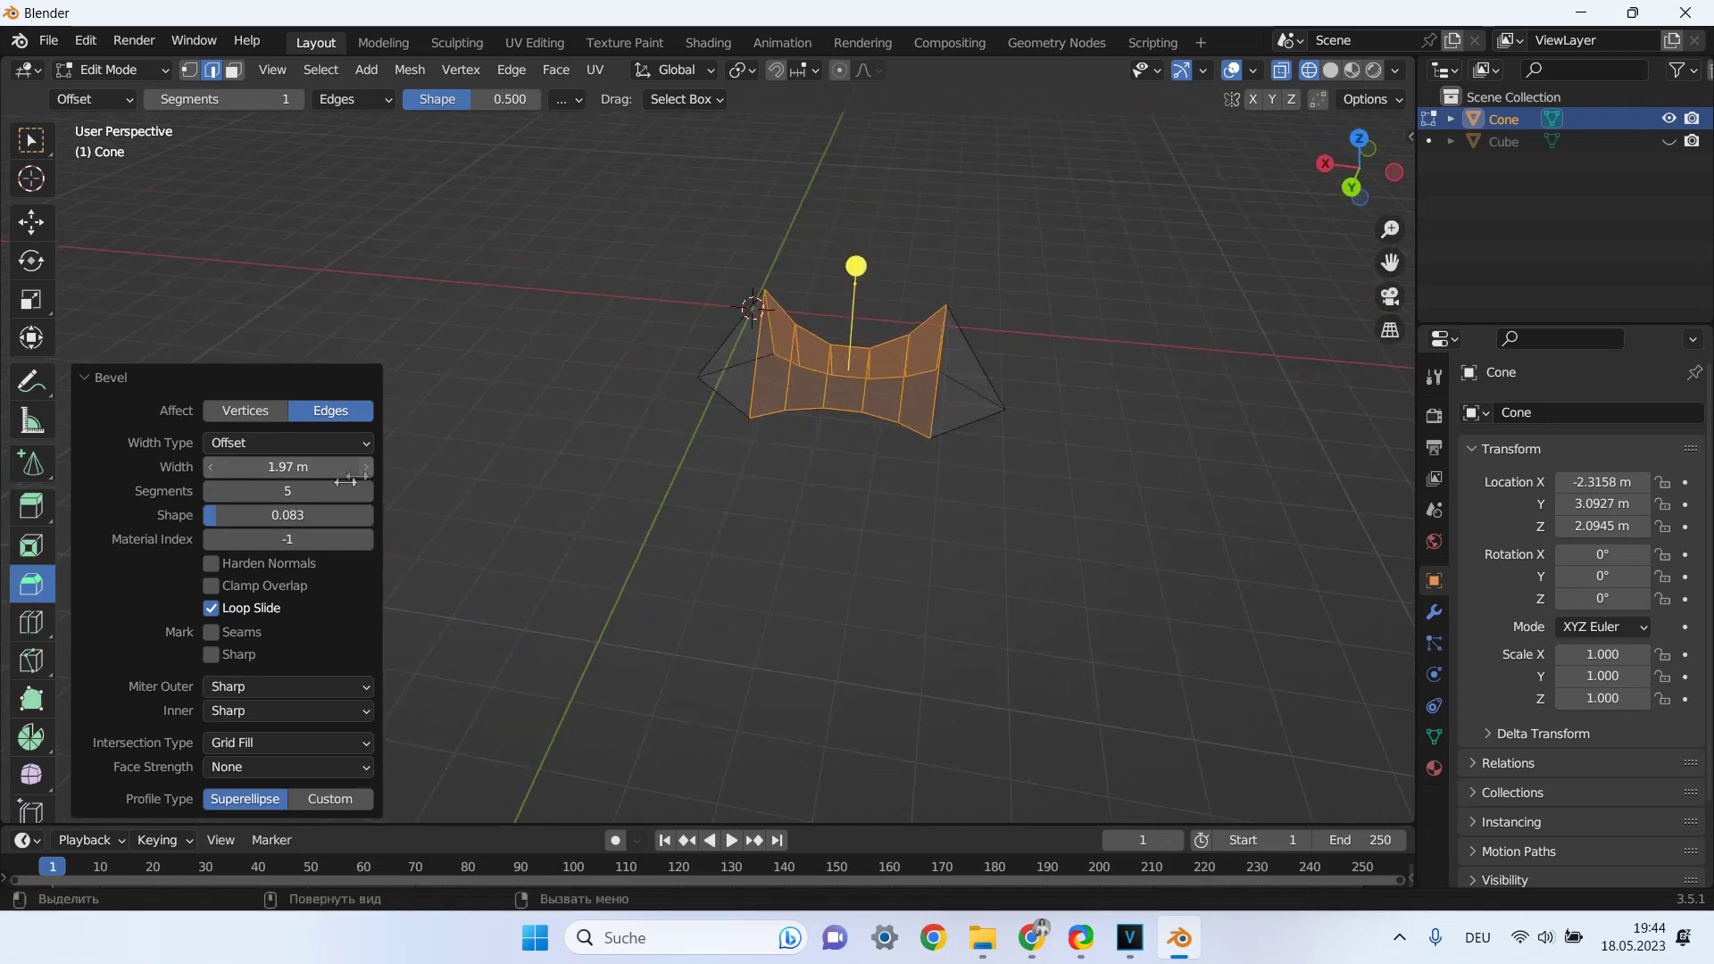
{"action": "mouse_move", "coordinate": [303, 515]}
{"action": "left_mouse_down"}
{"action": "mouse_move", "coordinate": [326, 515]}
{"action": "mouse_move", "coordinate": [268, 515]}
{"action": "mouse_move", "coordinate": [298, 516]}
{"action": "left_mouse_up"}
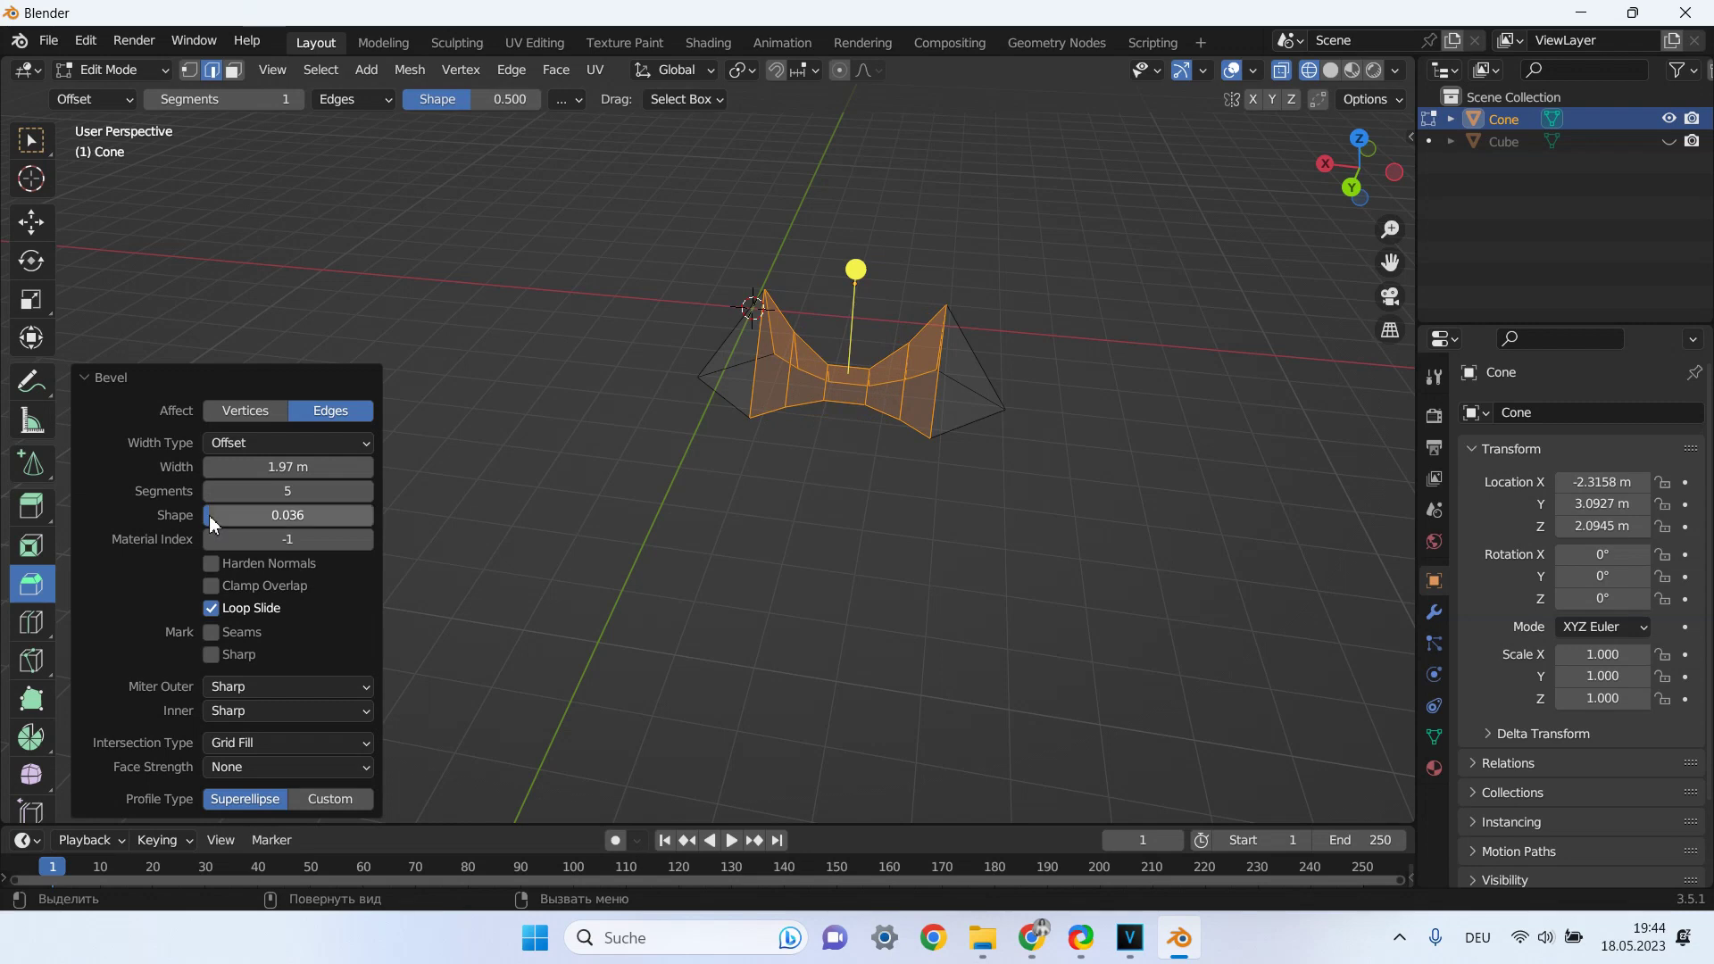
Settle the bevel at 16 segments, 1.46 m width and shape 0.036; give the new cone 3 vertices.
{"action": "left_click", "coordinate": [212, 491]}
{"action": "left_click", "coordinate": [213, 491]}
{"action": "double_click", "coordinate": [366, 491]}
{"action": "left_click", "coordinate": [366, 491]}
{"action": "double_click", "coordinate": [366, 491]}
{"action": "left_click", "coordinate": [366, 491]}
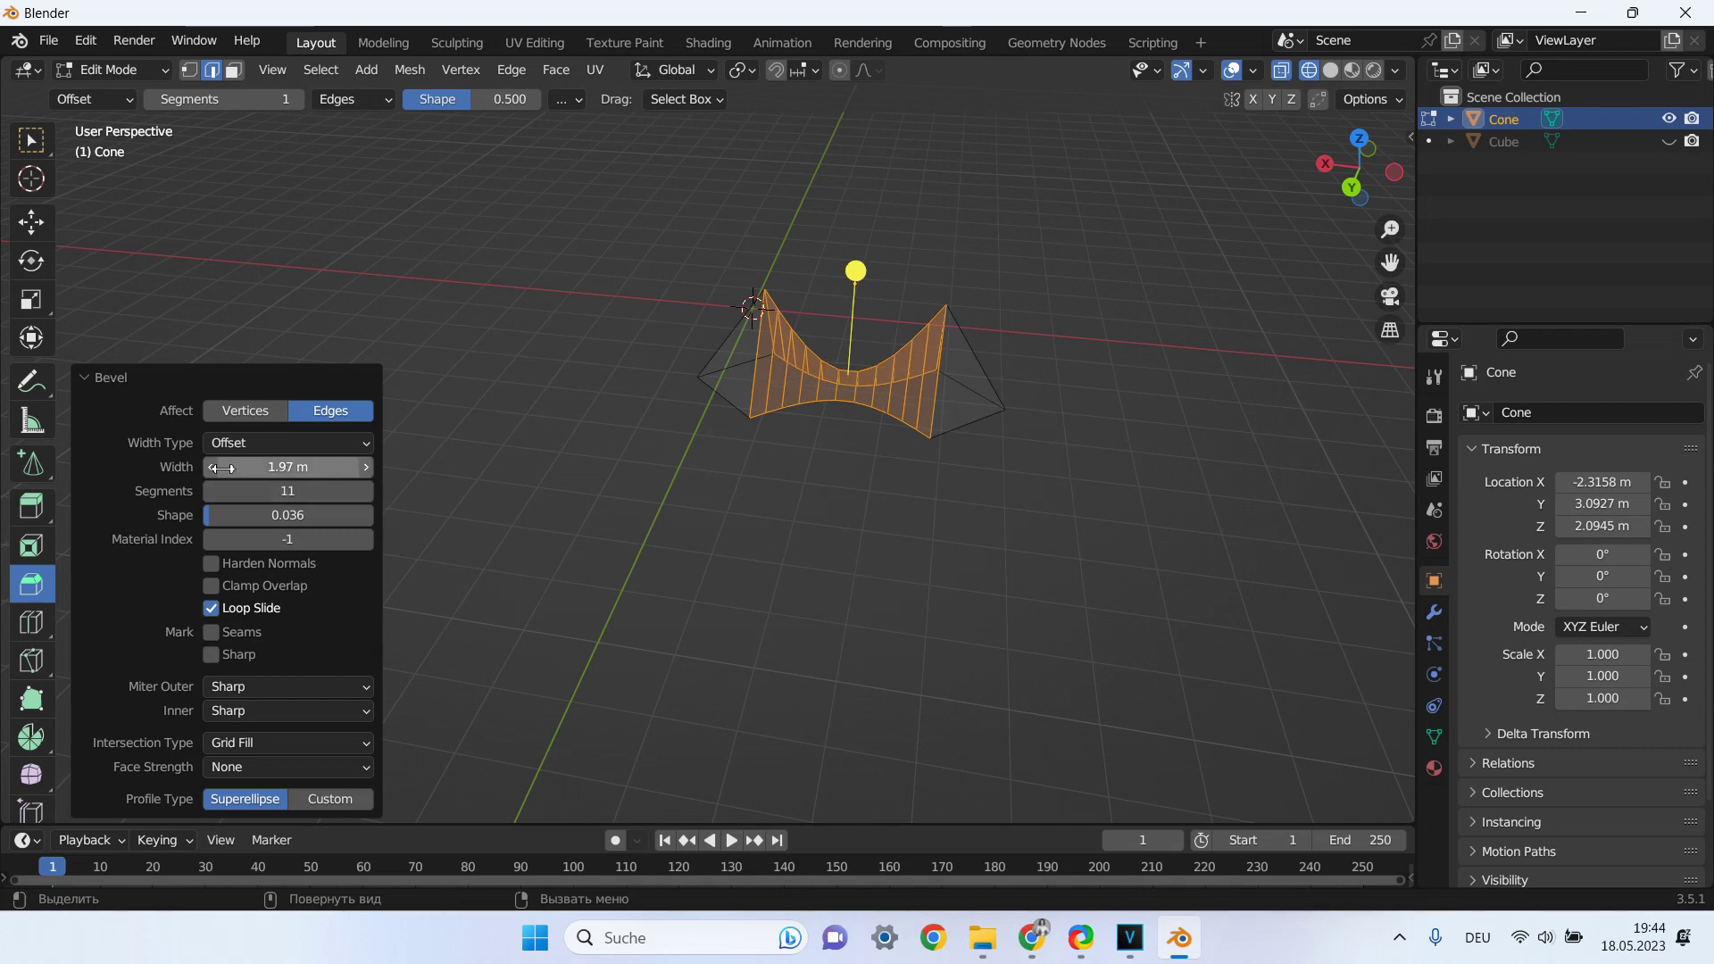
{"action": "mouse_move", "coordinate": [234, 470]}
{"action": "left_mouse_down"}
{"action": "mouse_move", "coordinate": [214, 466]}
{"action": "mouse_move", "coordinate": [290, 493]}
{"action": "left_mouse_up"}
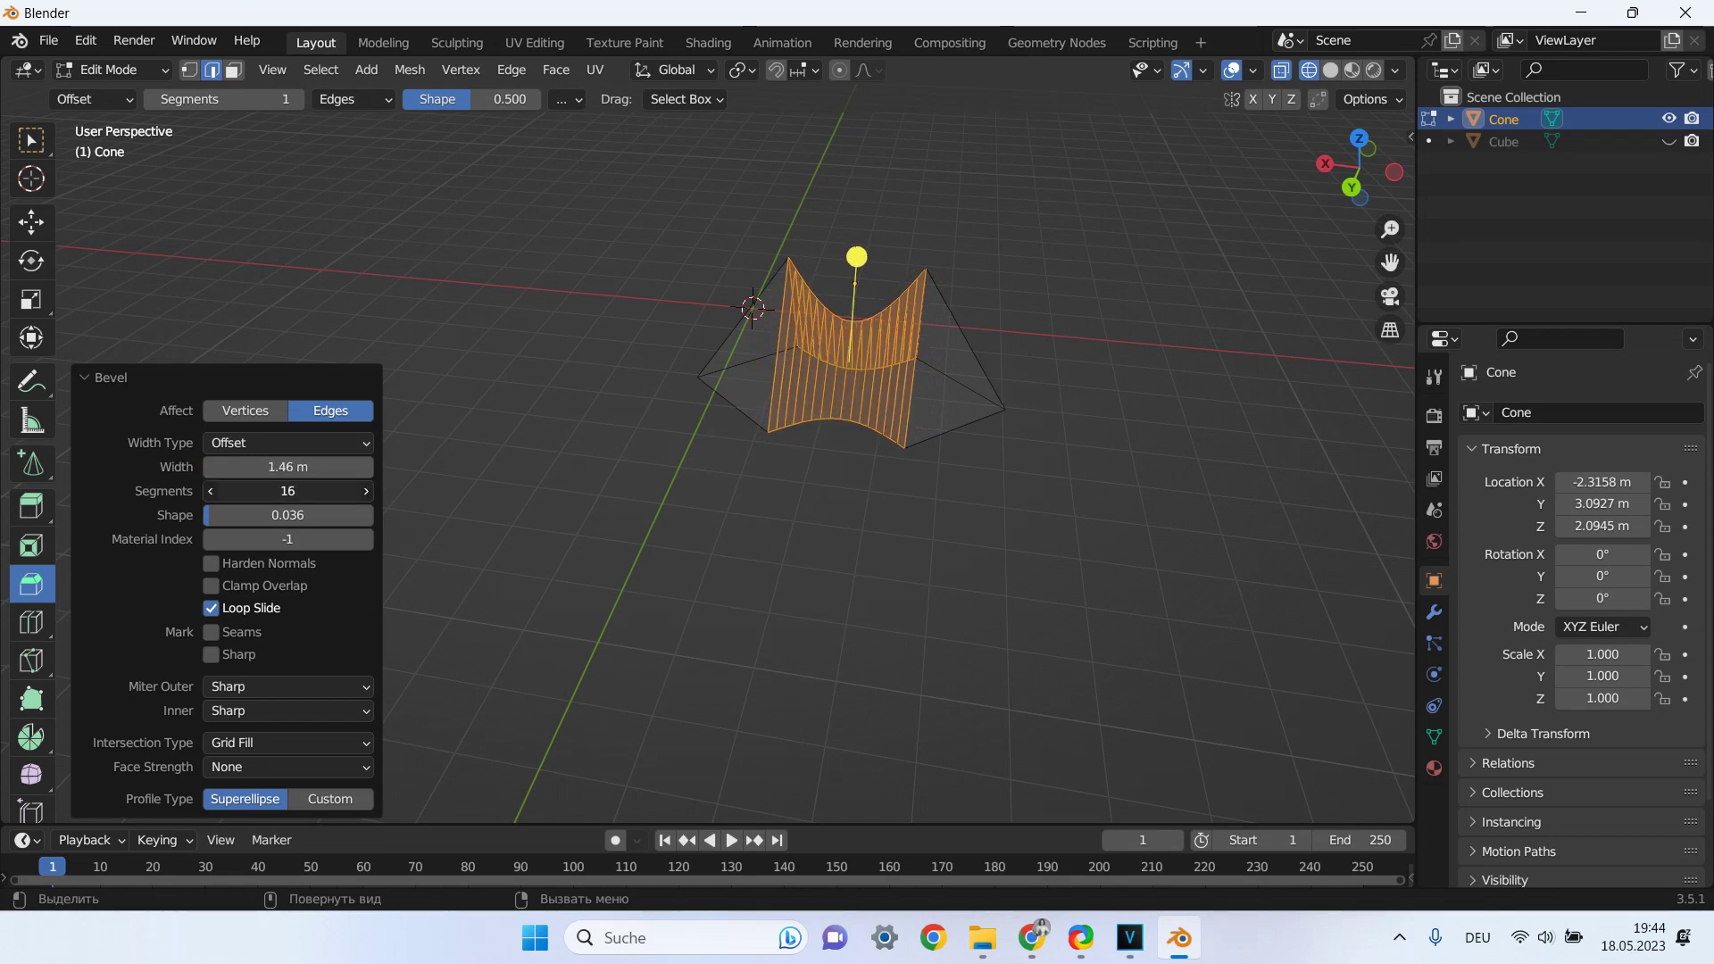
{"action": "left_click", "coordinate": [282, 512]}
{"action": "left_click_drag", "start_coordinate": [282, 515], "coordinate": [268, 516]}
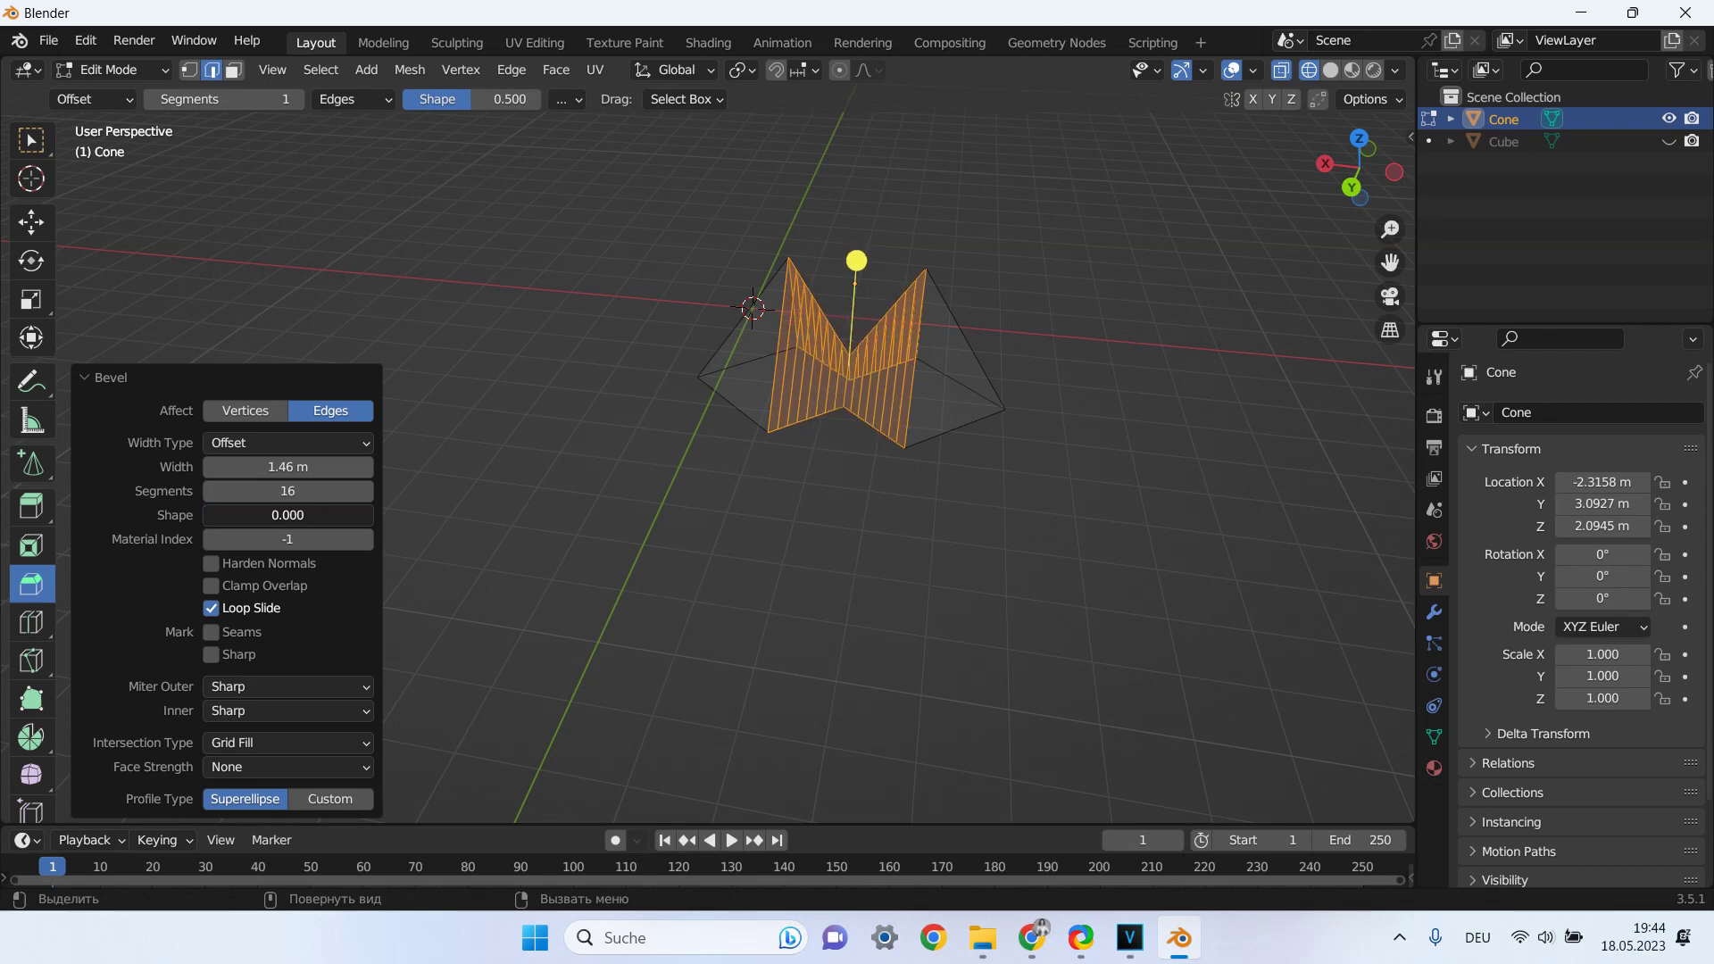
{"action": "left_click_drag", "start_coordinate": [267, 515], "coordinate": [282, 515]}
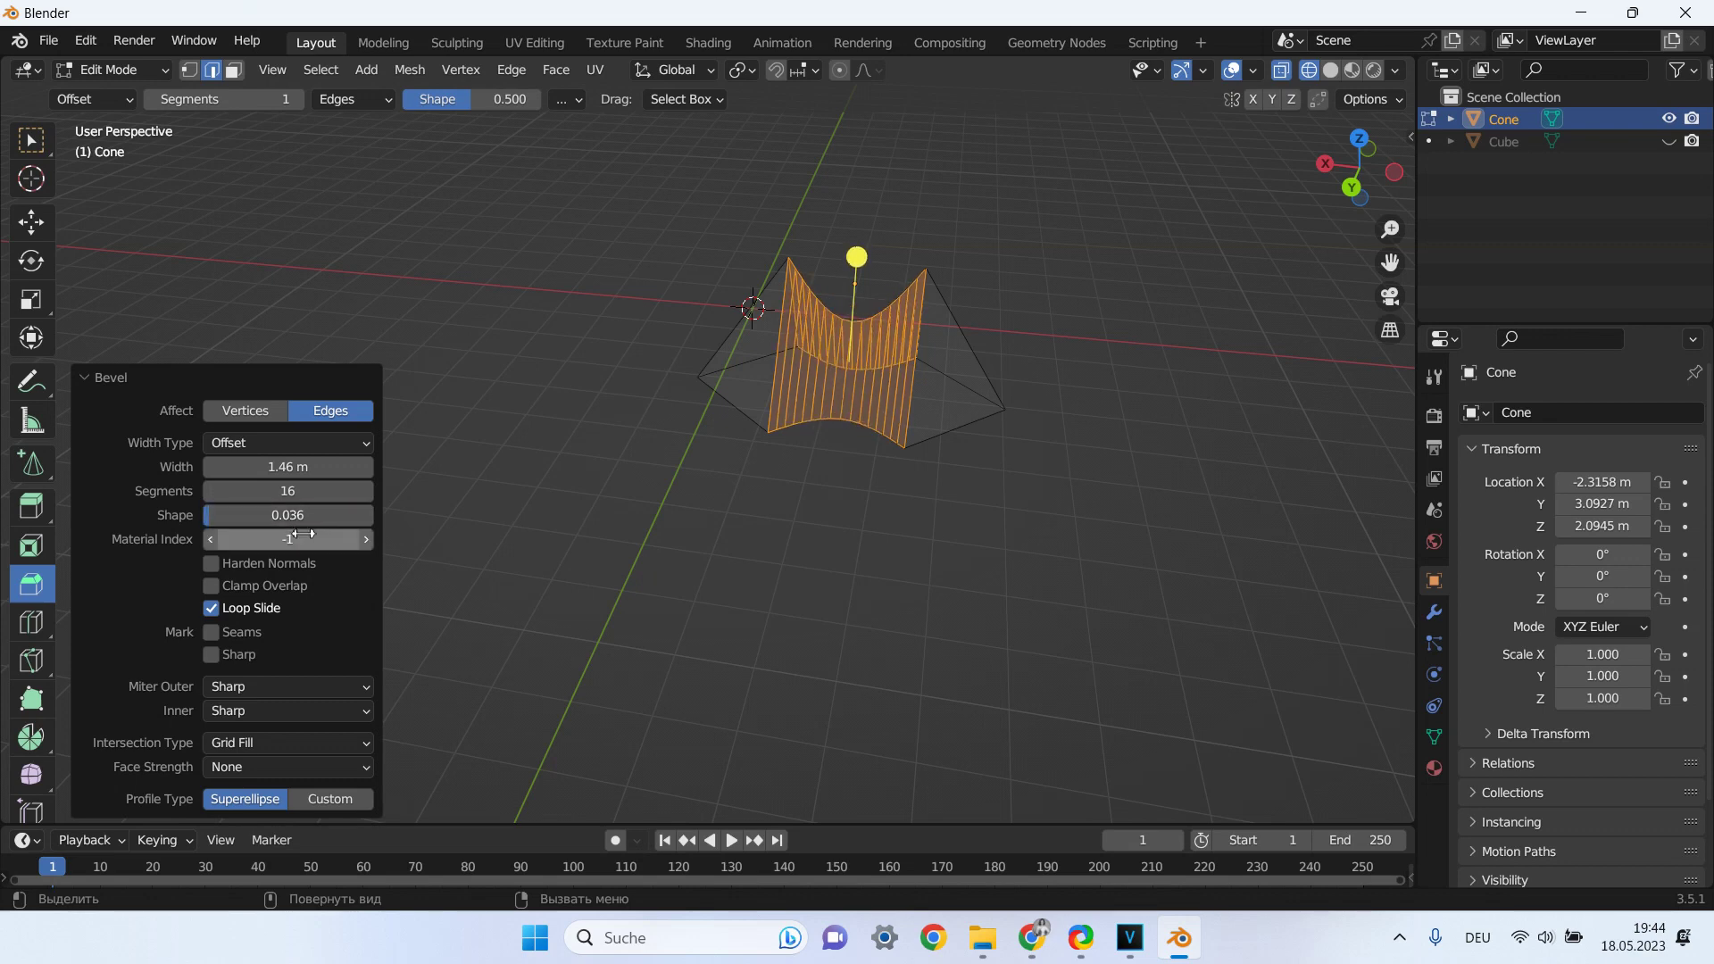
{"action": "mouse_move", "coordinate": [929, 416]}
{"action": "middle_mouse_down"}
{"action": "mouse_move", "coordinate": [773, 475]}
{"action": "mouse_move", "coordinate": [992, 348]}
{"action": "middle_mouse_up"}
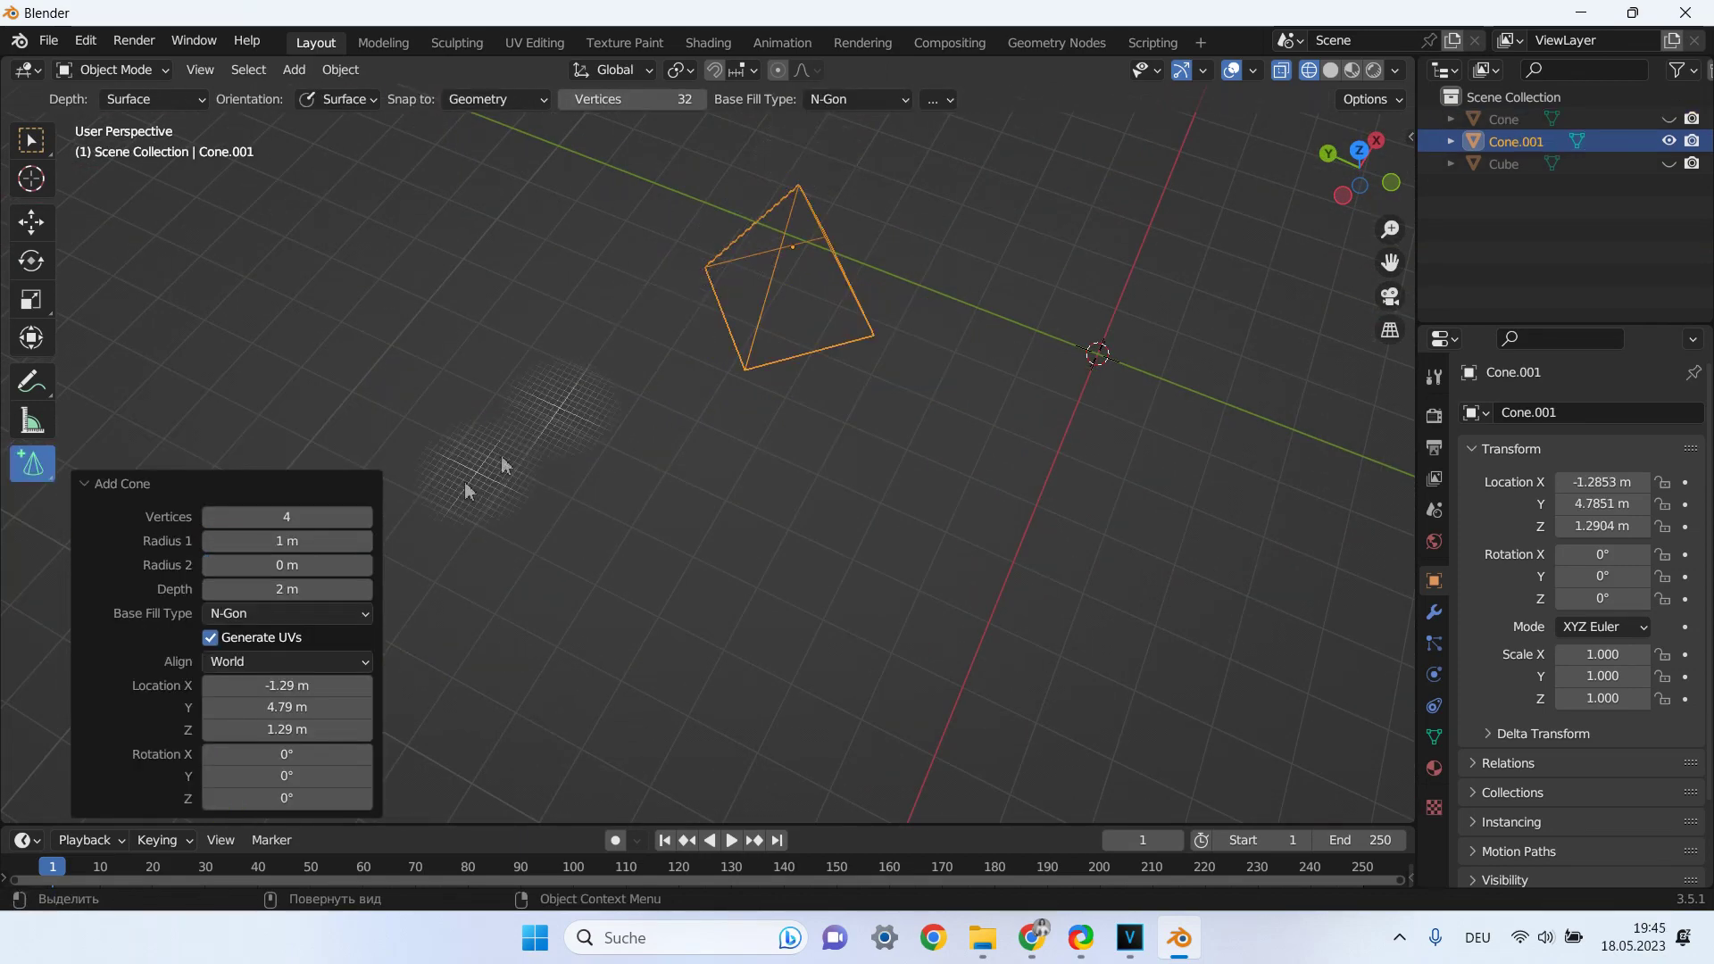
{"action": "left_click", "coordinate": [209, 521]}
Orbit and pan to centre the three-sided Cone.001 tetrahedron in view.
{"action": "mouse_move", "coordinate": [839, 301]}
{"action": "middle_mouse_down"}
{"action": "mouse_move", "coordinate": [930, 298]}
{"action": "mouse_move", "coordinate": [1040, 229]}
{"action": "mouse_move", "coordinate": [949, 173]}
{"action": "mouse_move", "coordinate": [976, 185]}
{"action": "middle_mouse_up"}
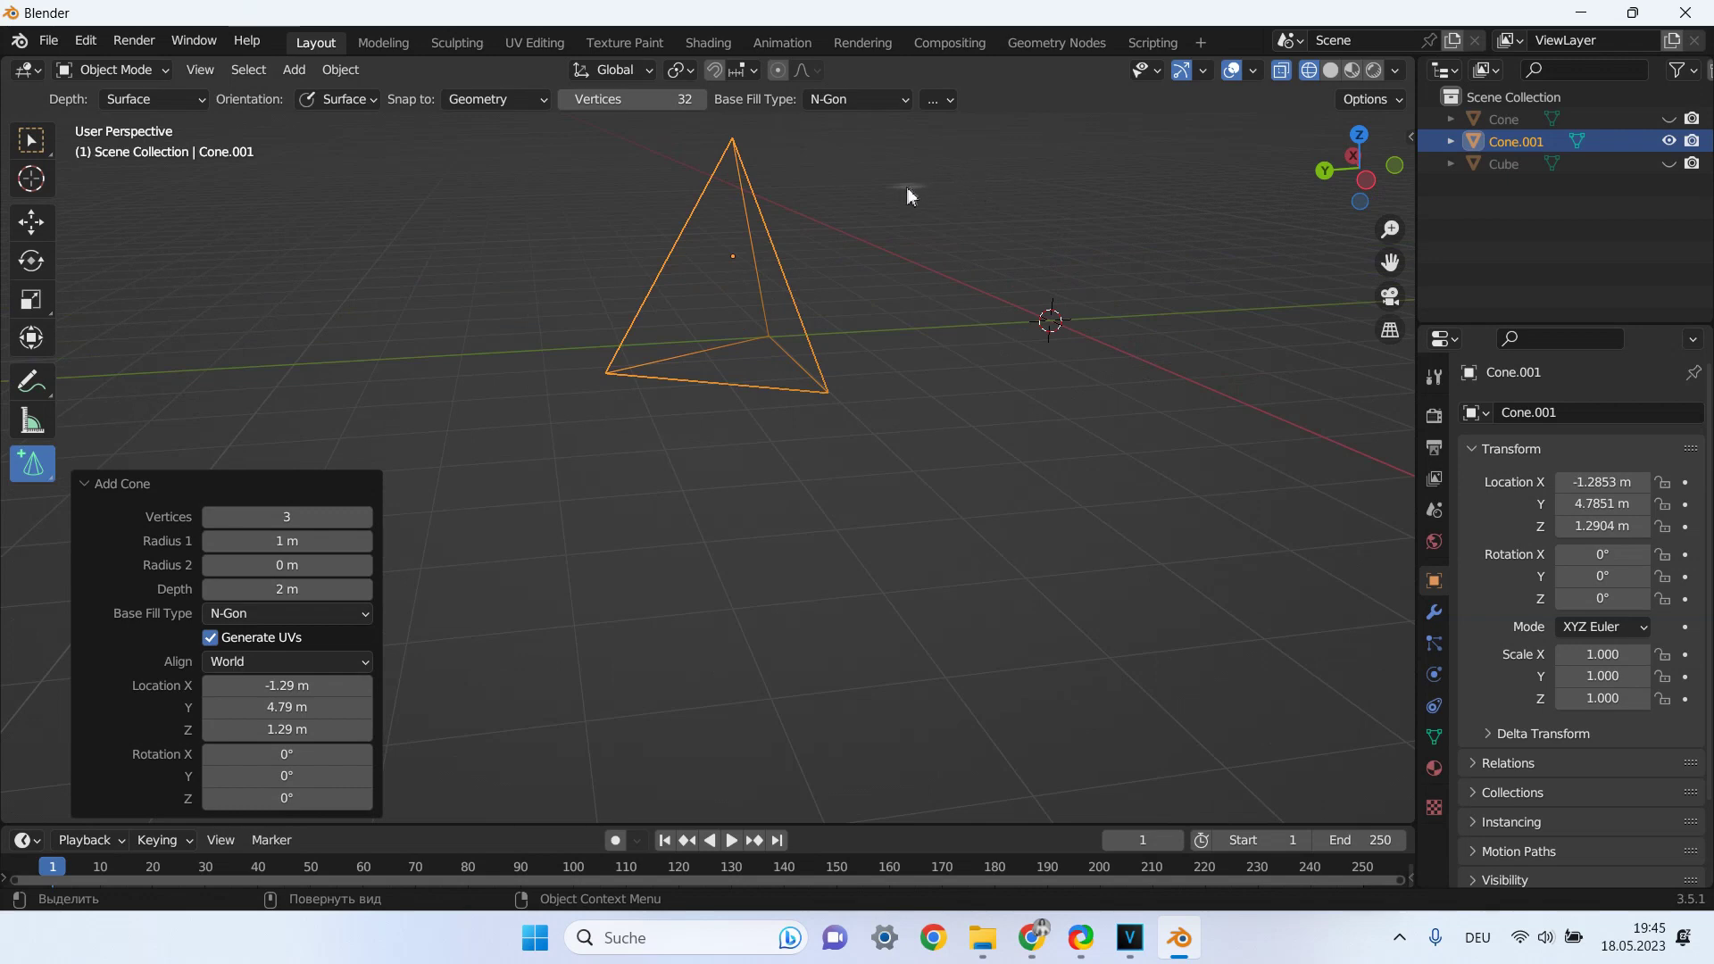
{"action": "mouse_move", "coordinate": [907, 191]}
{"action": "middle_mouse_down", "text": "shift"}
{"action": "mouse_move", "coordinate": [967, 362]}
{"action": "mouse_move", "coordinate": [992, 382]}
{"action": "middle_mouse_up", "text": "shift"}
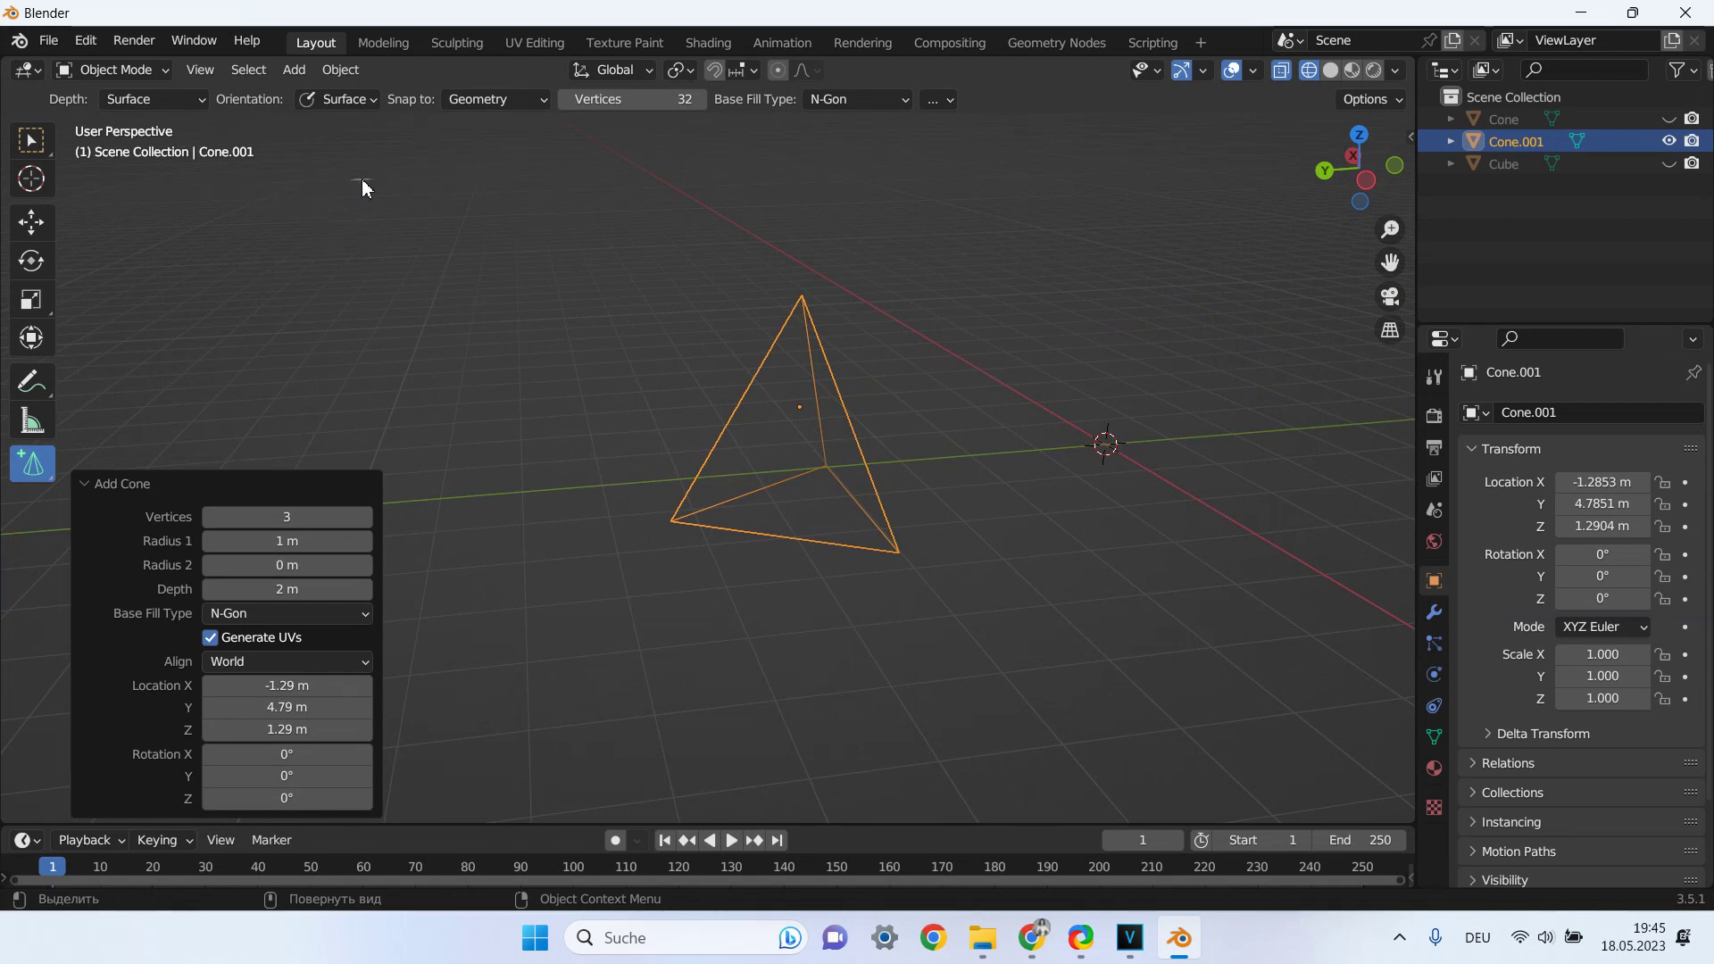
{"action": "left_click", "coordinate": [145, 67]}
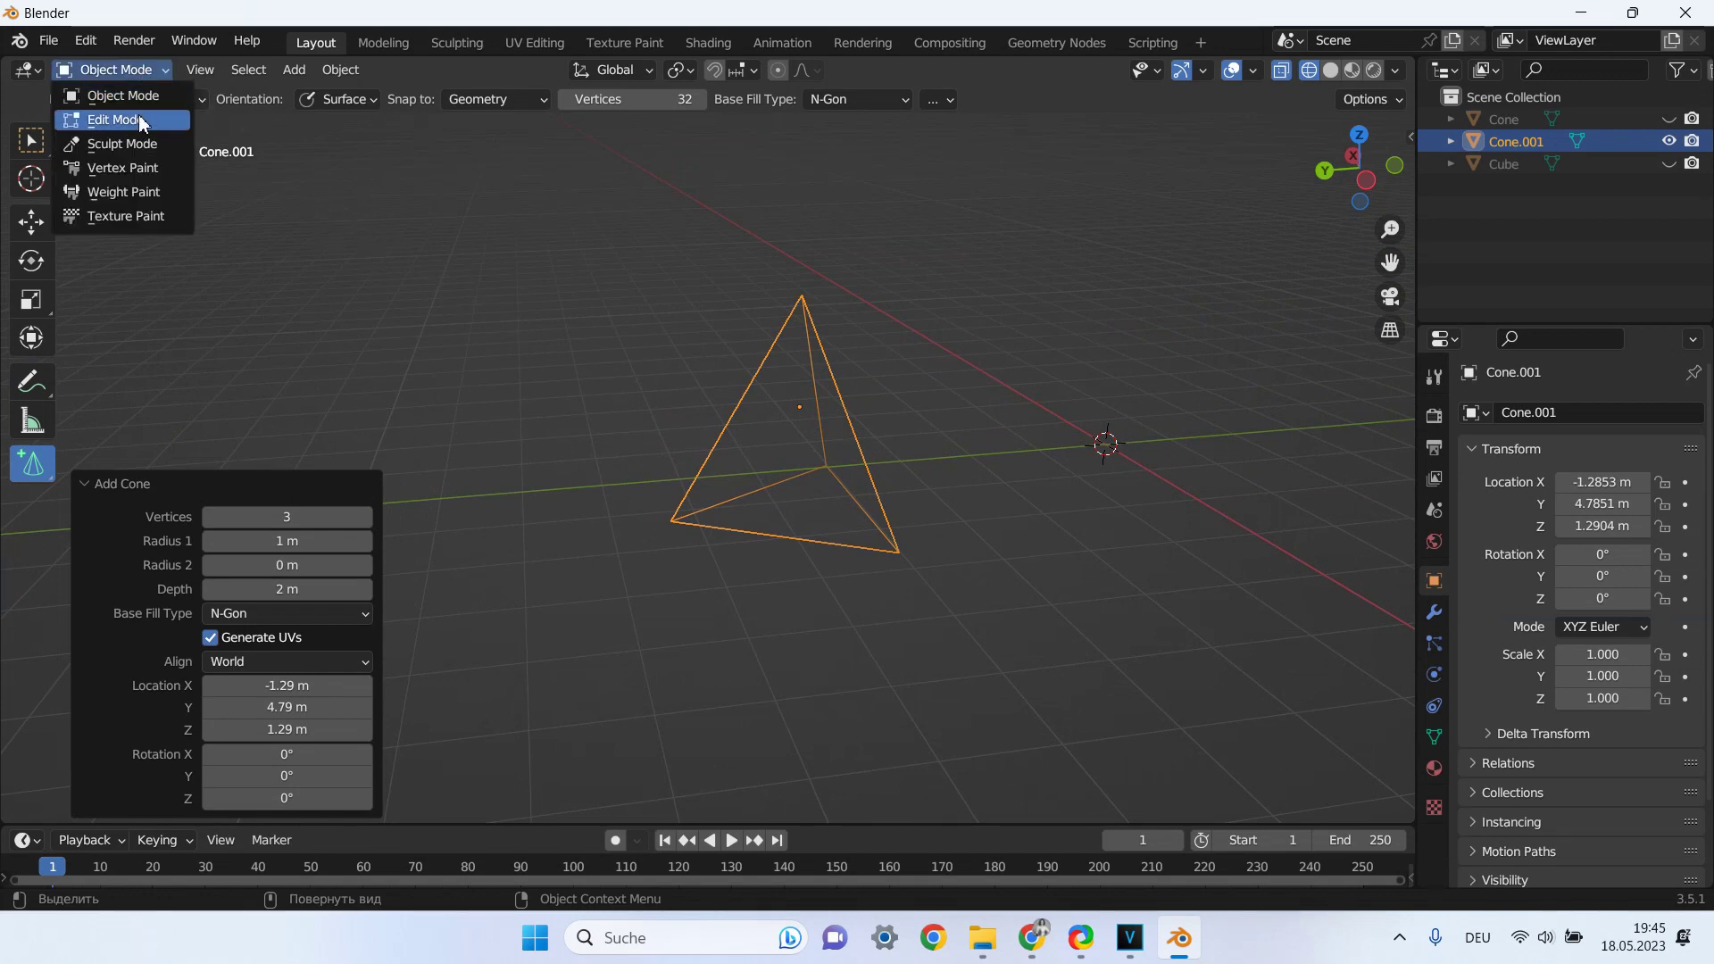
Bevel the tetrahedron's bottom-face edges 0.531 m wide with 8 segments.
{"action": "left_click", "coordinate": [138, 115]}
{"action": "left_click", "coordinate": [853, 593]}
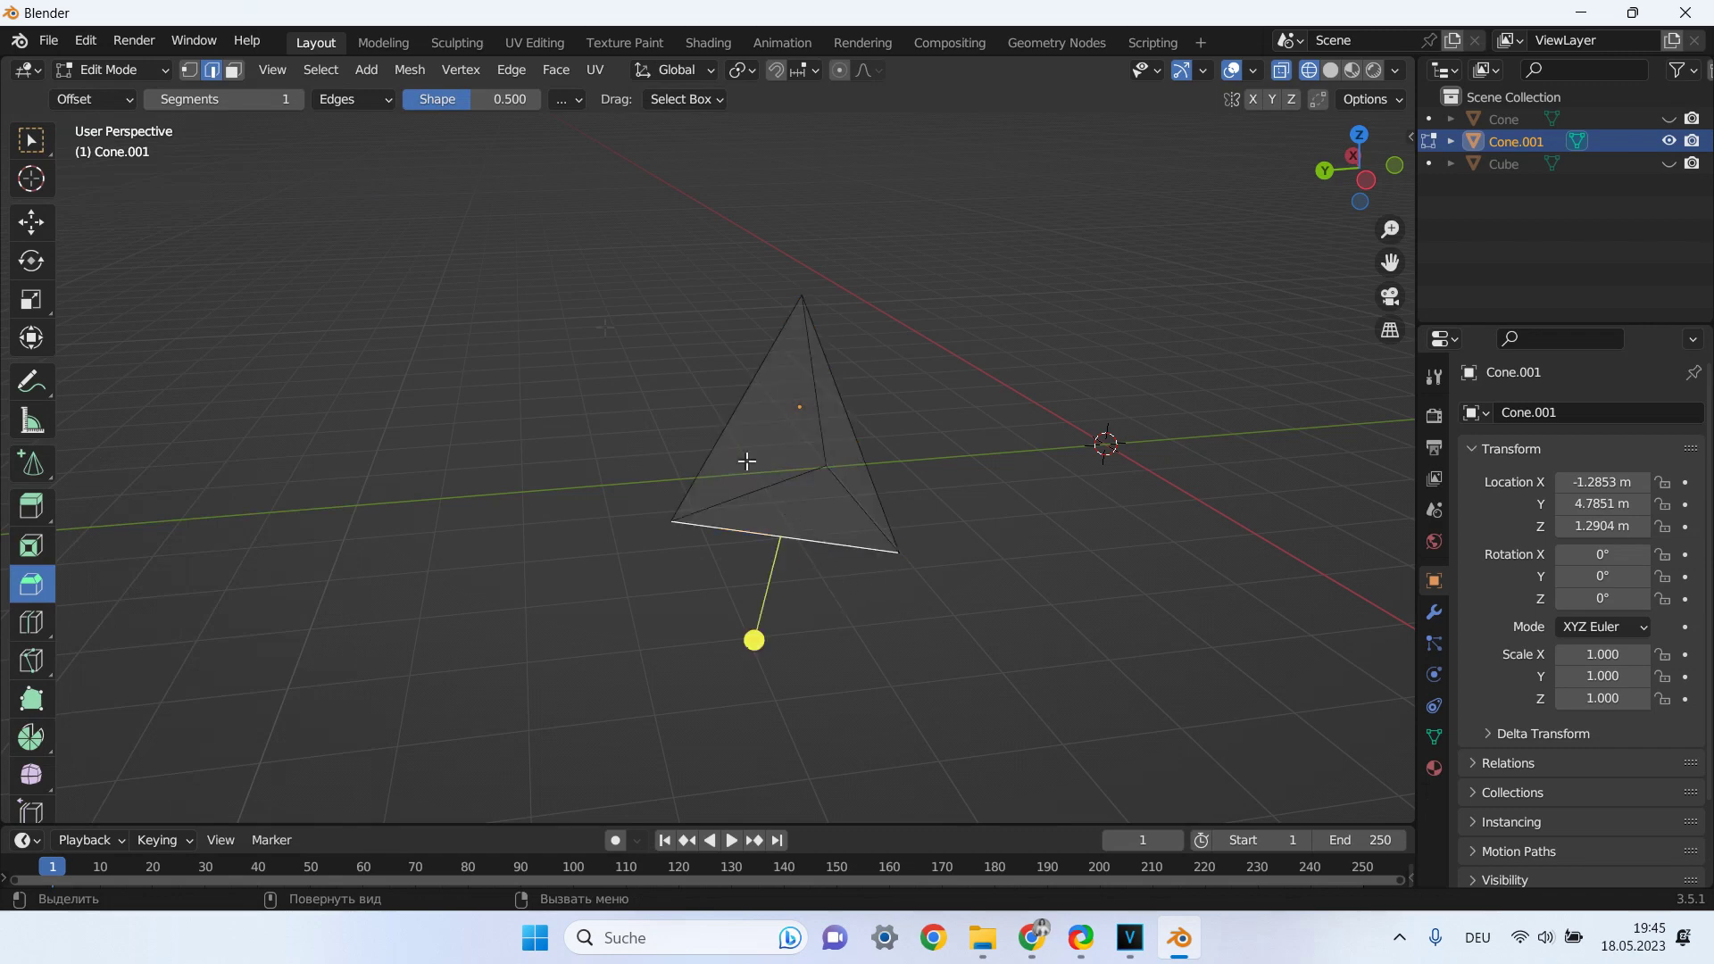
{"action": "left_click", "coordinate": [805, 497]}
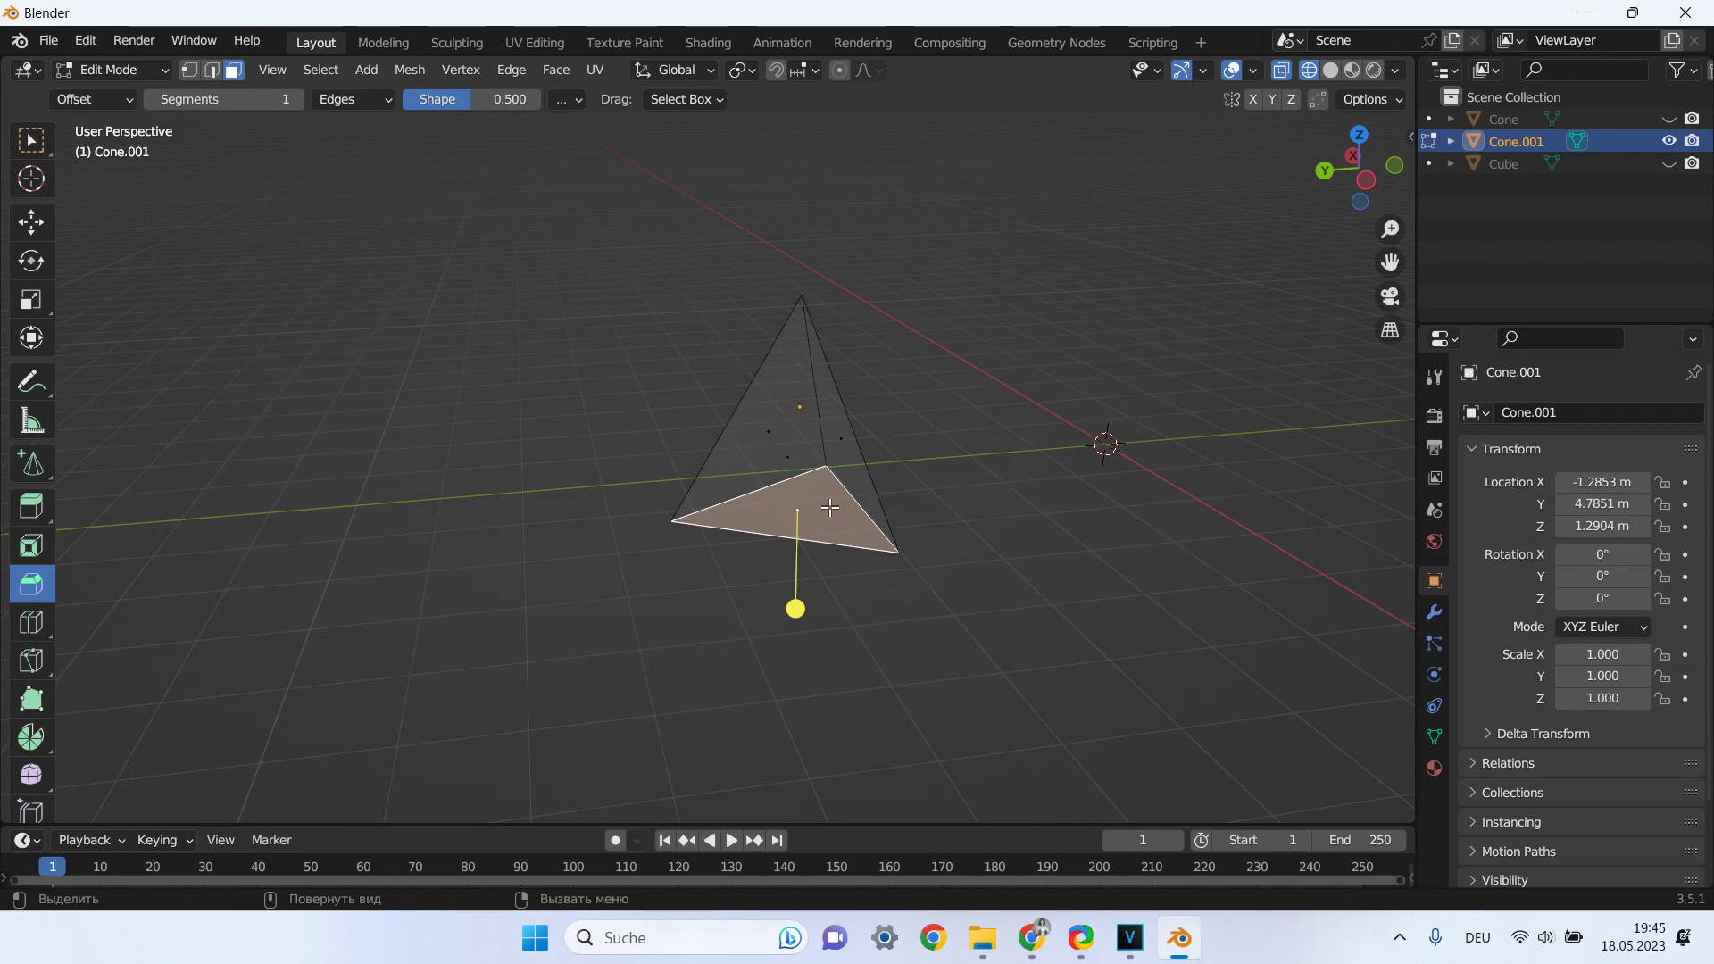
{"action": "left_click_drag", "start_coordinate": [796, 609], "coordinate": [800, 663]}
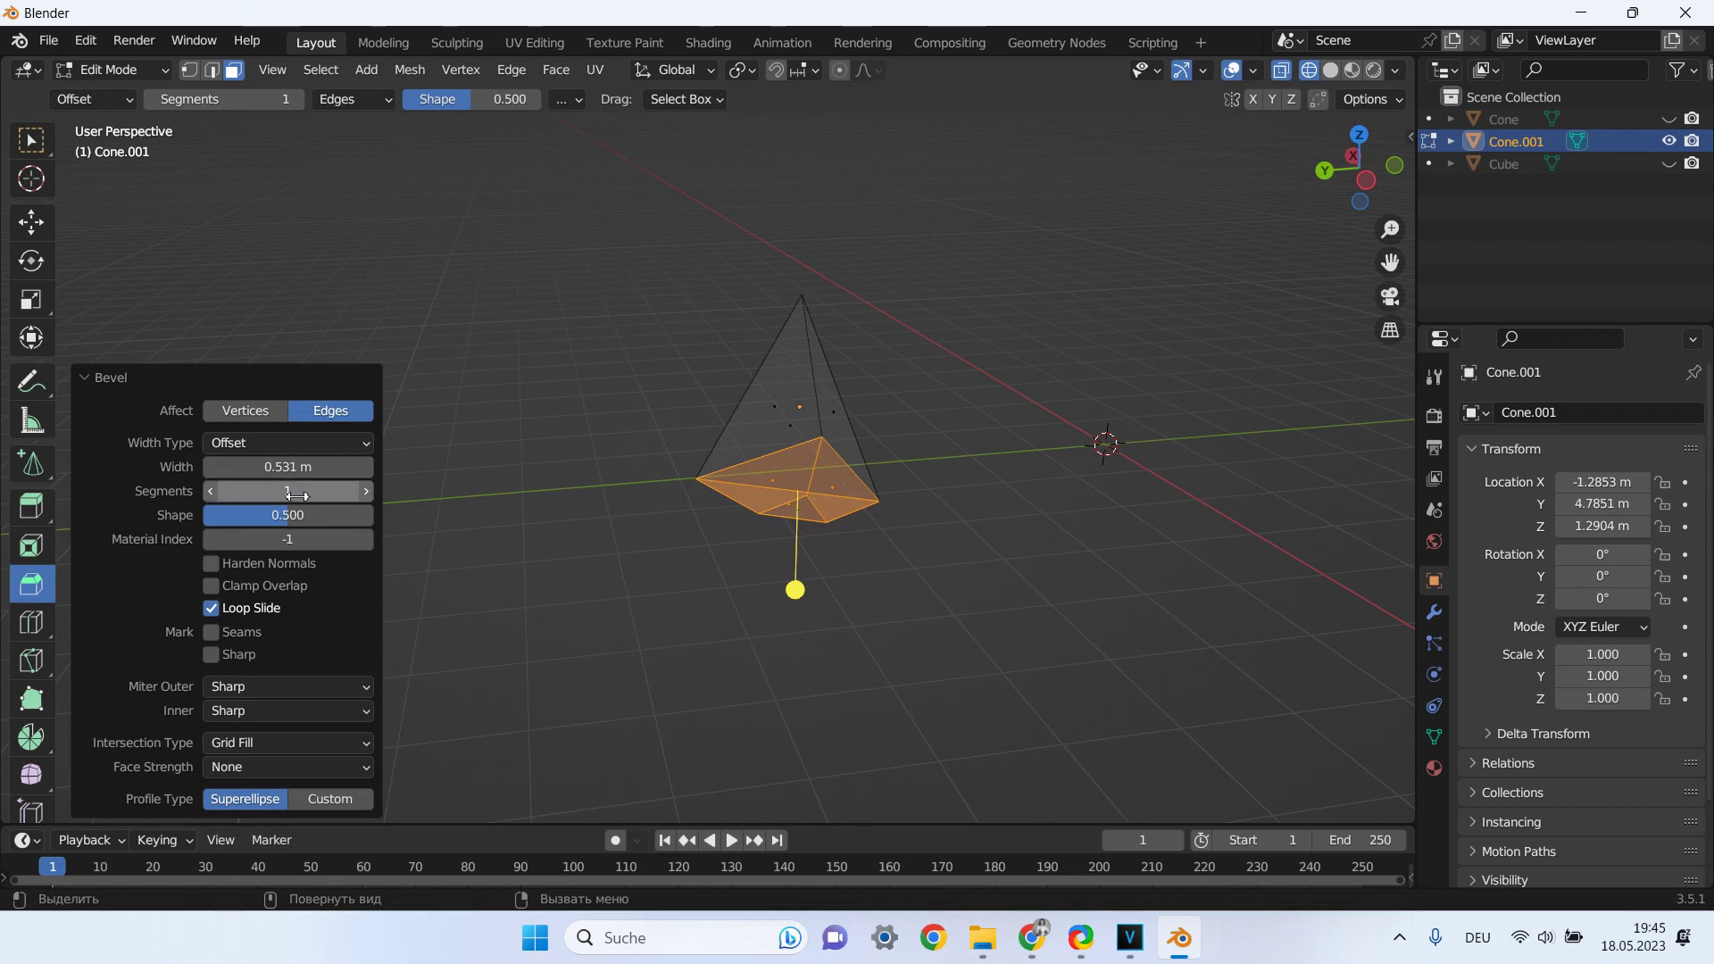
{"action": "left_click_drag", "start_coordinate": [297, 495], "coordinate": [297, 495]}
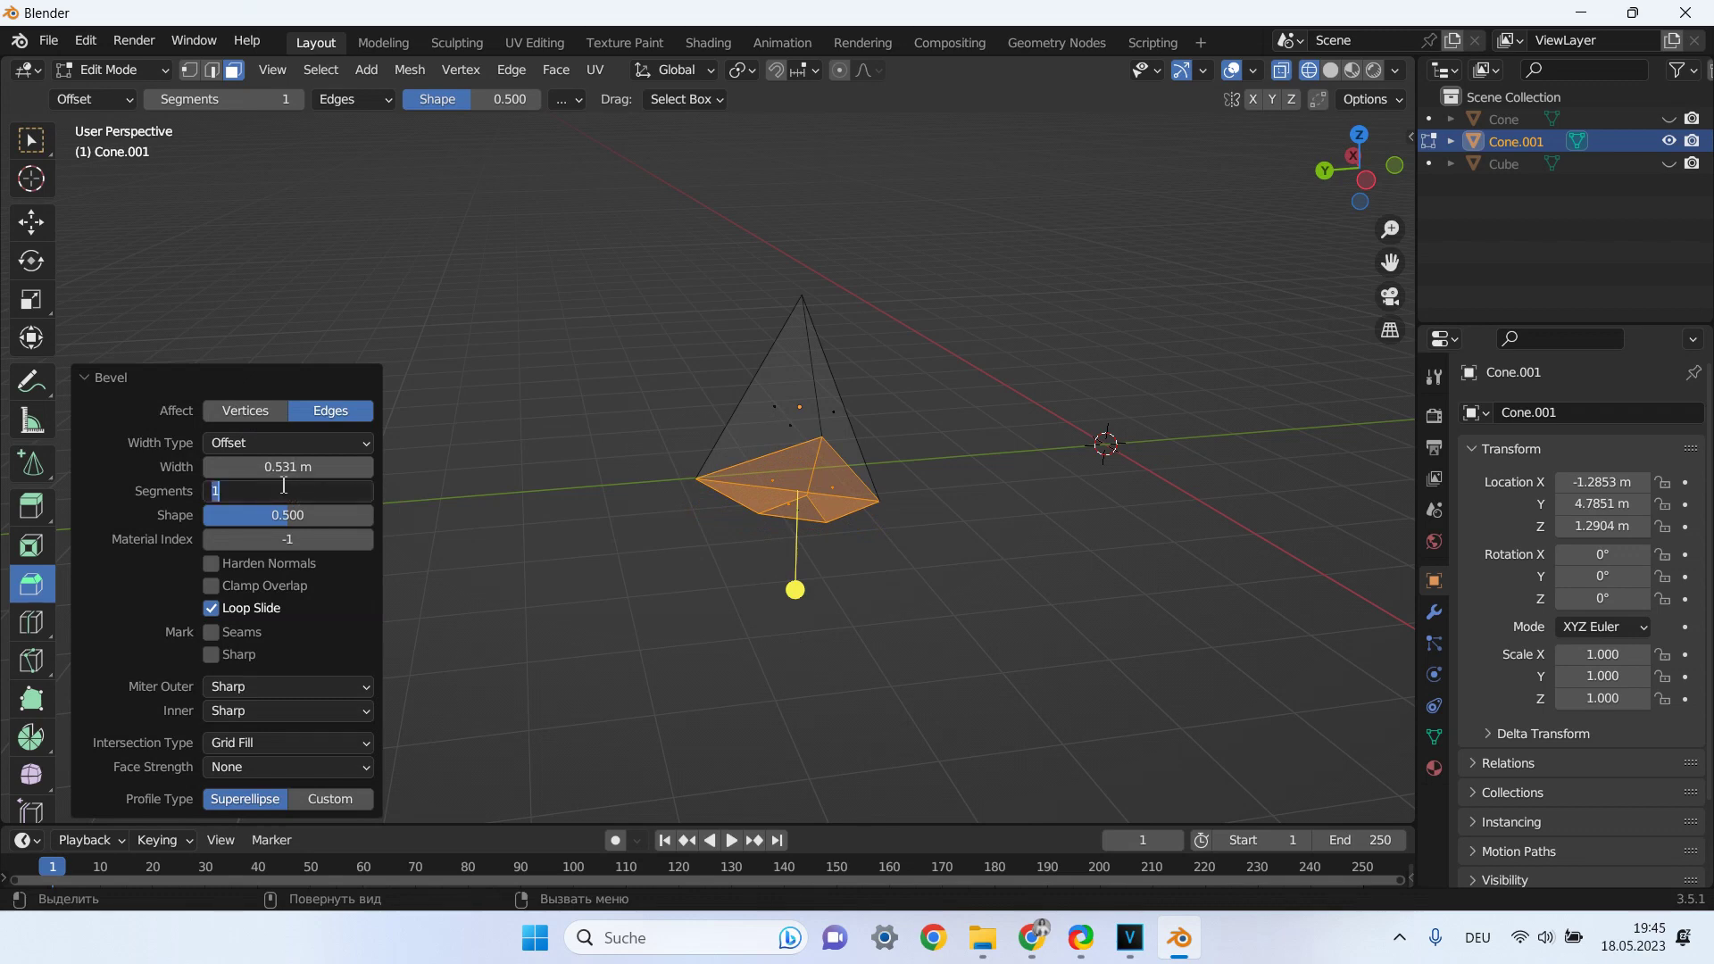
{"action": "key", "text": "Return"}
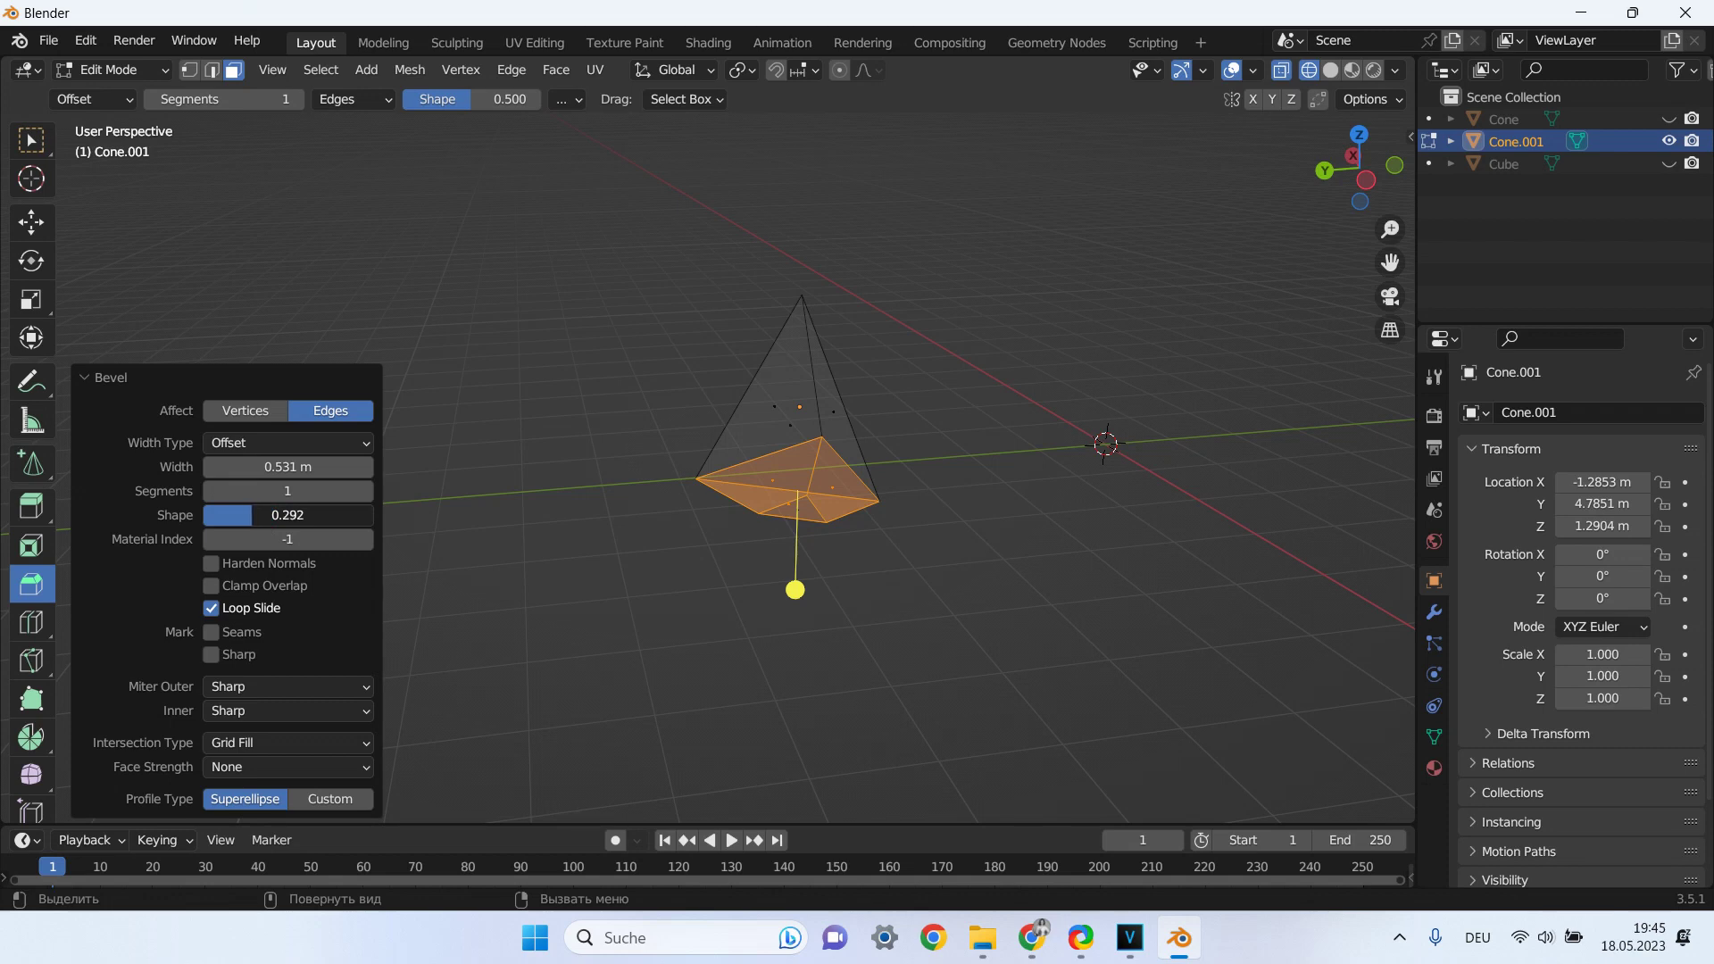
{"action": "left_click_drag", "start_coordinate": [288, 491], "coordinate": [308, 491]}
{"action": "mouse_move", "coordinate": [649, 474]}
{"action": "middle_mouse_down"}
{"action": "mouse_move", "coordinate": [774, 468]}
{"action": "mouse_move", "coordinate": [785, 435]}
{"action": "middle_mouse_up"}
Lower the bevel Shape, widen the bevel, and set Width Type to Depth.
{"action": "left_click_drag", "start_coordinate": [287, 515], "coordinate": [254, 515]}
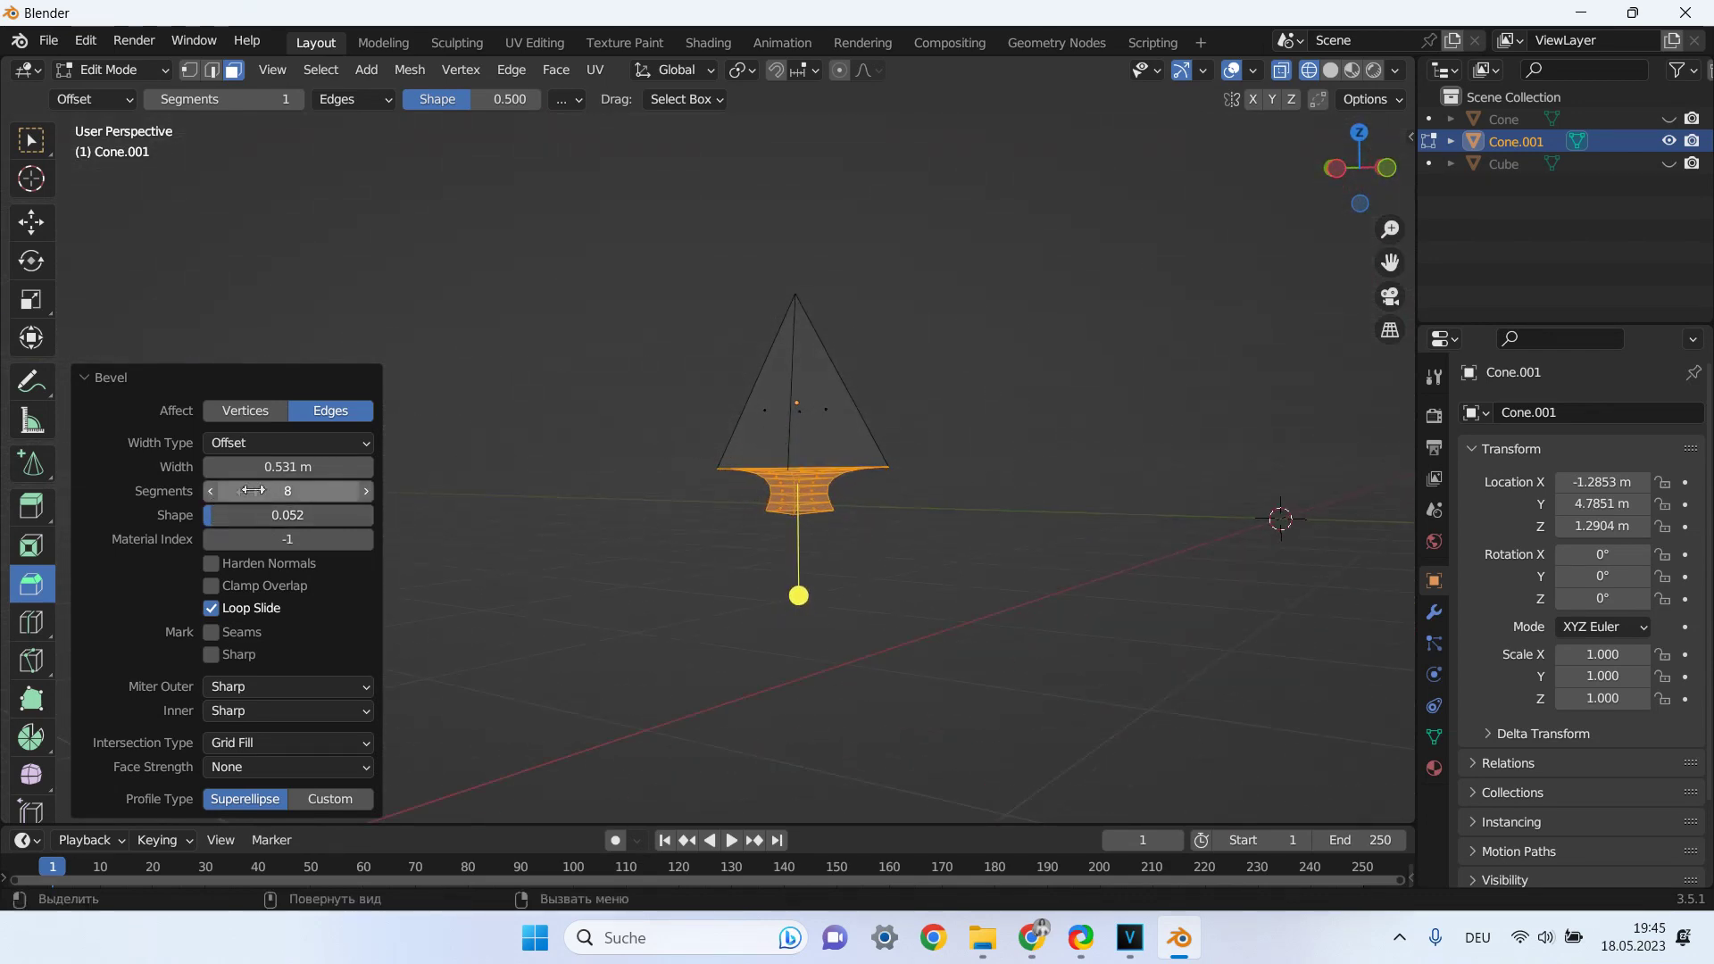
{"action": "mouse_move", "coordinate": [287, 467]}
{"action": "left_mouse_down"}
{"action": "mouse_move", "coordinate": [321, 467]}
{"action": "mouse_move", "coordinate": [283, 466]}
{"action": "left_mouse_up"}
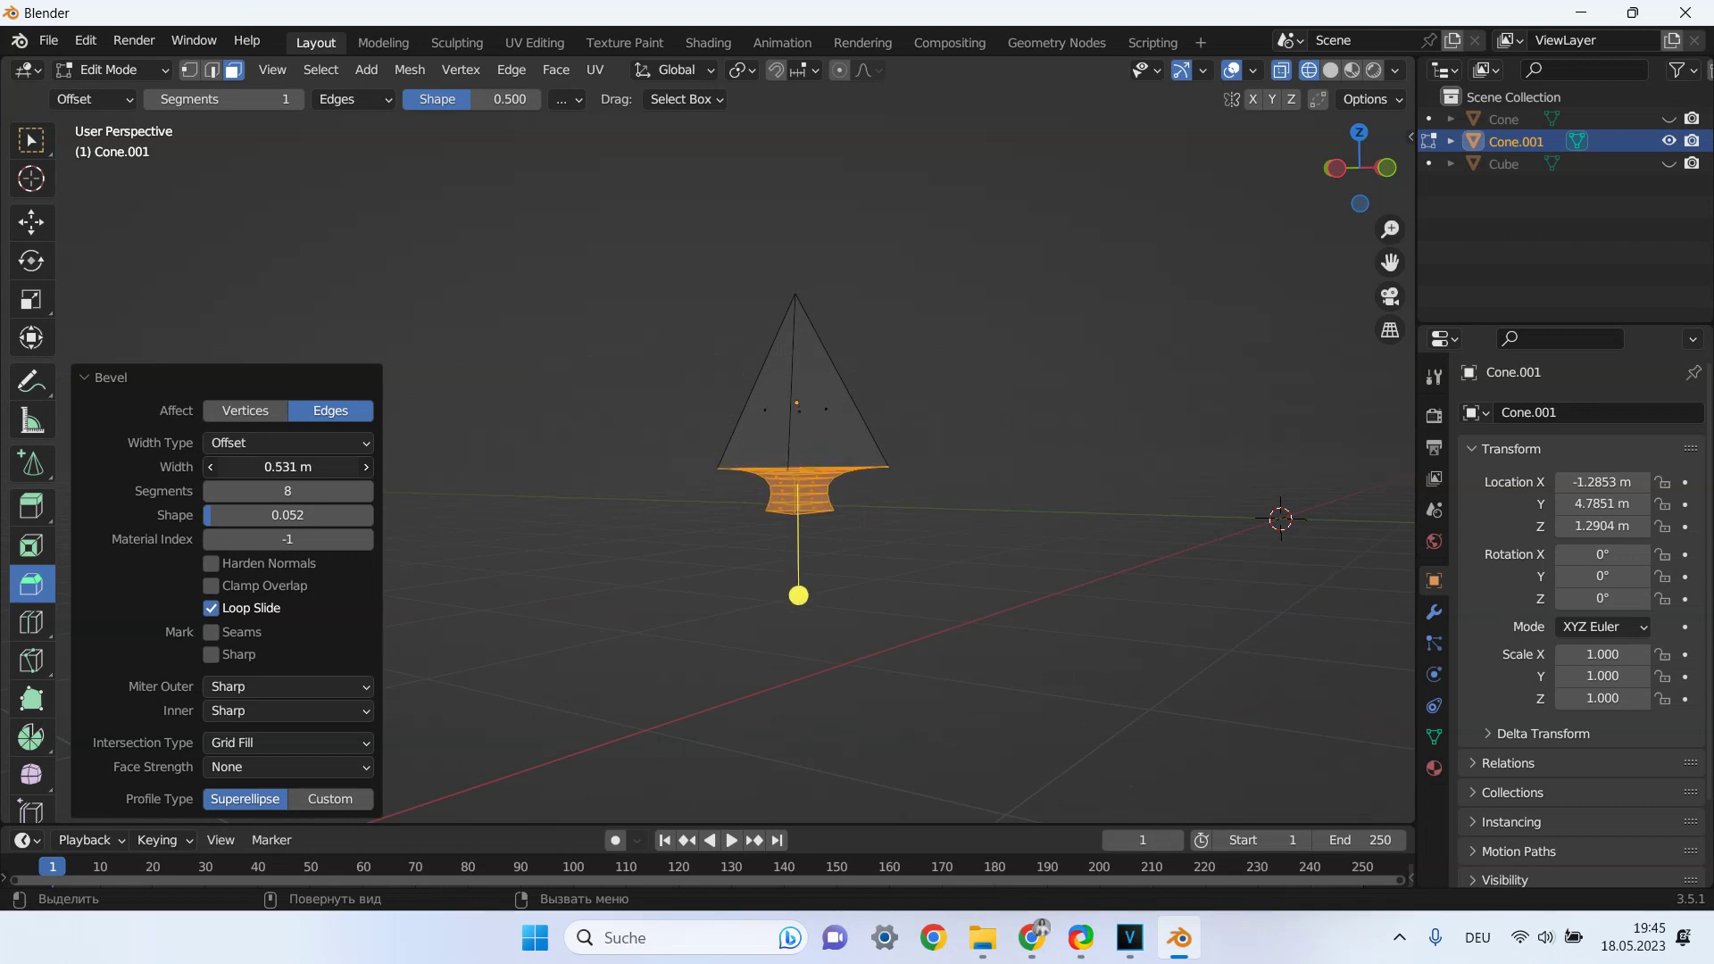
{"action": "left_click", "coordinate": [272, 446]}
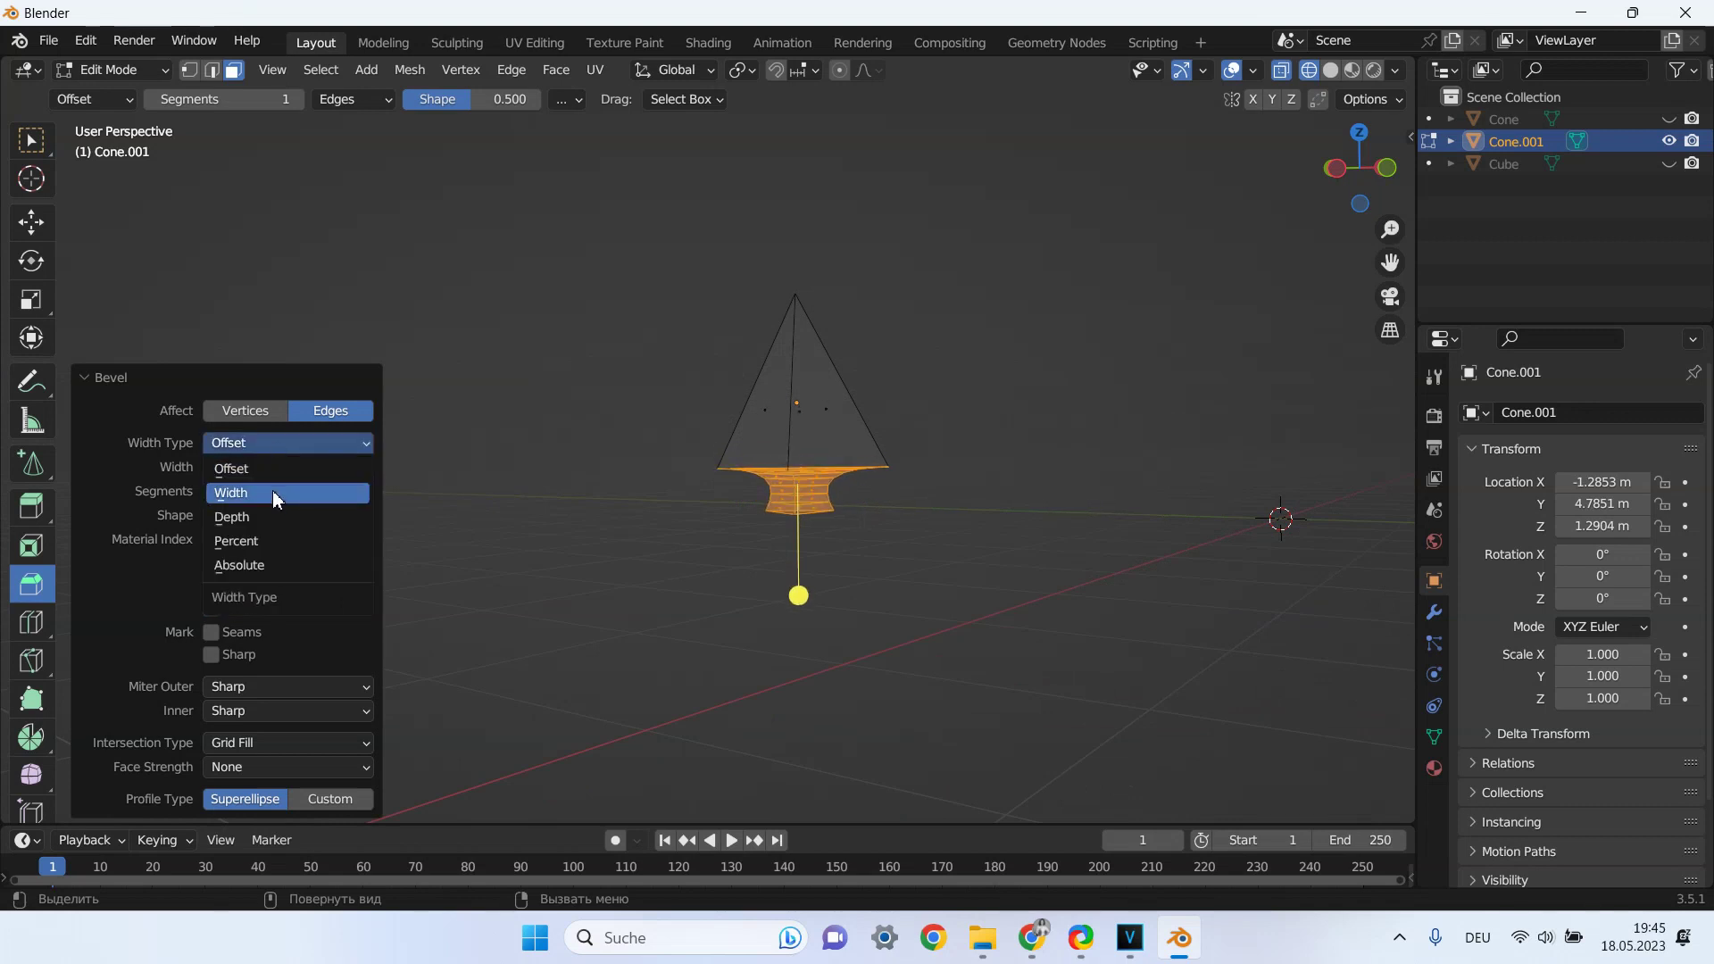
{"action": "left_click", "coordinate": [271, 490]}
{"action": "left_click", "coordinate": [274, 445]}
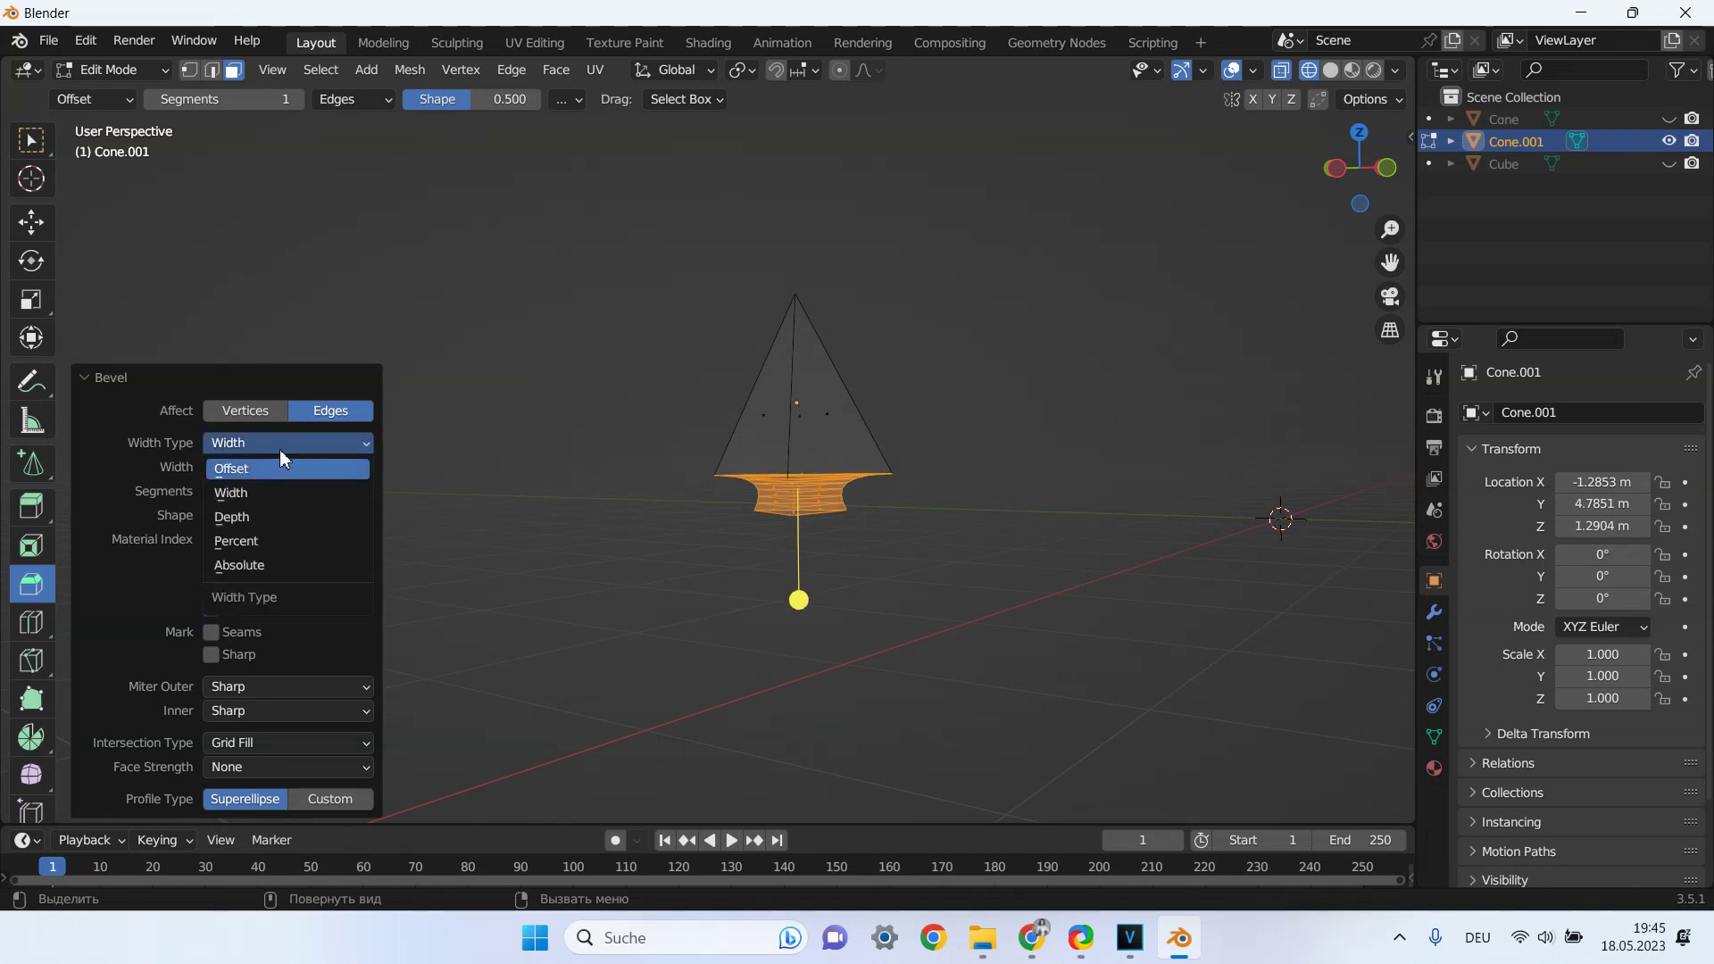
{"action": "left_click", "coordinate": [274, 515]}
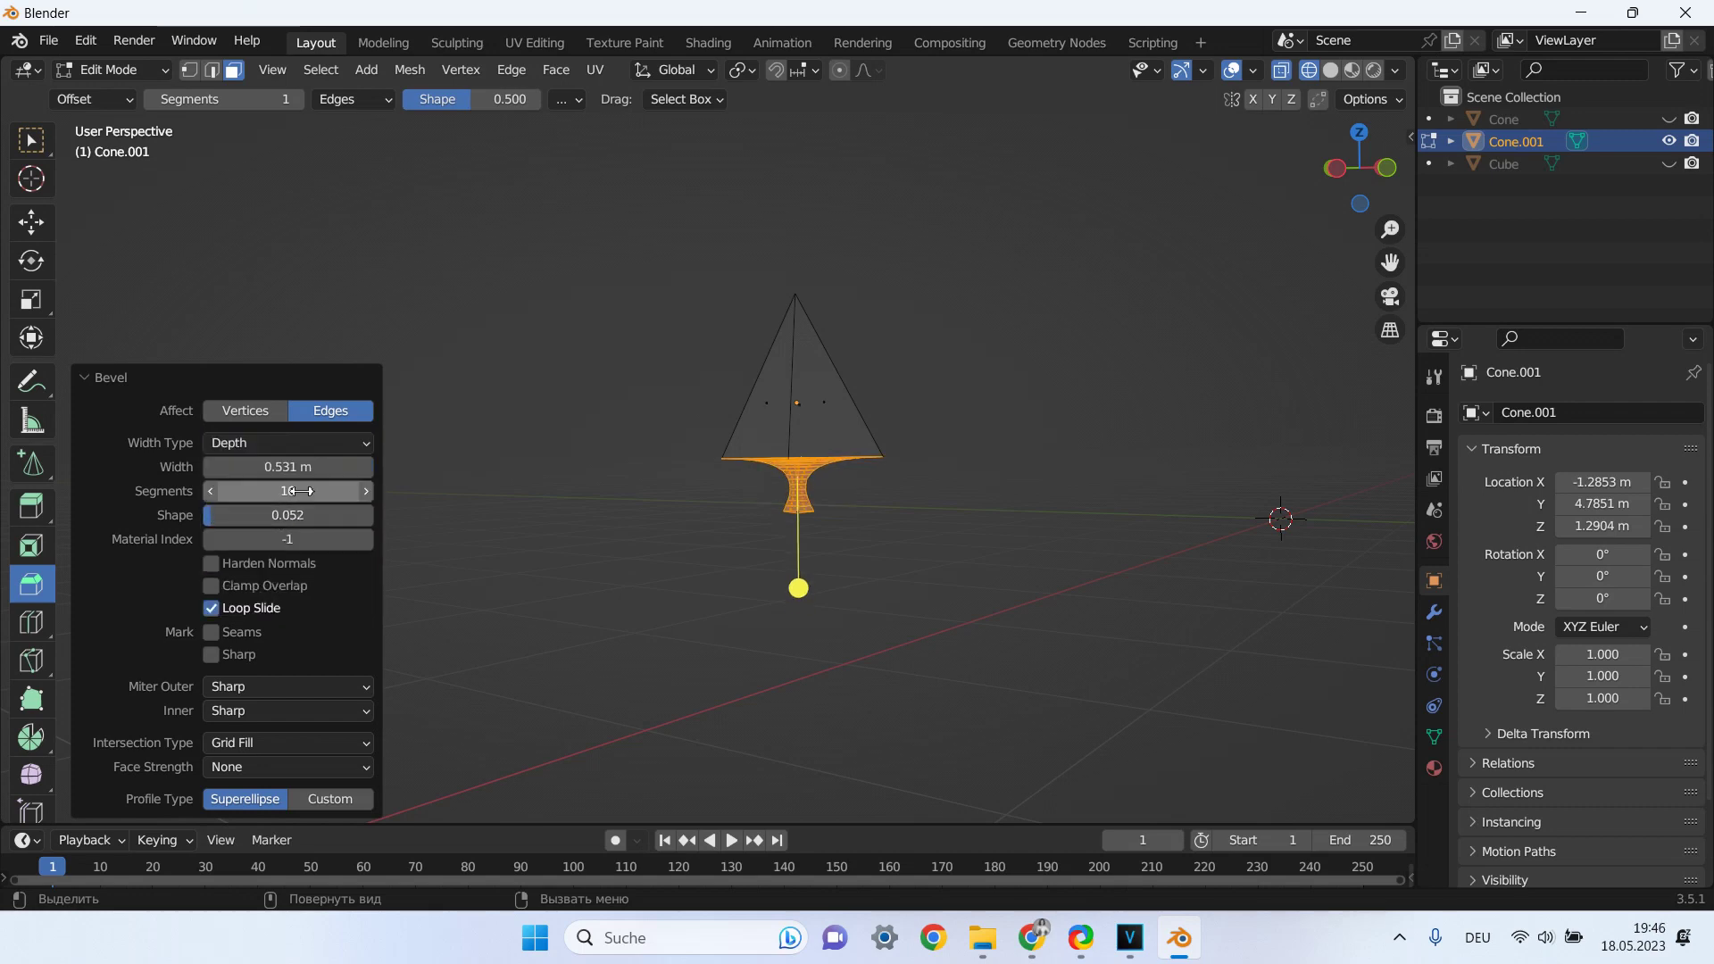
Raise Shape to 0.849 and Width to 1.16 m, orbiting to inspect the bowl-shaped top.
{"action": "mouse_move", "coordinate": [922, 536]}
{"action": "middle_mouse_down"}
{"action": "mouse_move", "coordinate": [914, 471]}
{"action": "mouse_move", "coordinate": [940, 518]}
{"action": "mouse_move", "coordinate": [941, 428]}
{"action": "mouse_move", "coordinate": [918, 420]}
{"action": "mouse_move", "coordinate": [846, 562]}
{"action": "mouse_move", "coordinate": [967, 511]}
{"action": "mouse_move", "coordinate": [841, 566]}
{"action": "mouse_move", "coordinate": [803, 562]}
{"action": "mouse_move", "coordinate": [875, 601]}
{"action": "mouse_move", "coordinate": [849, 616]}
{"action": "middle_mouse_up"}
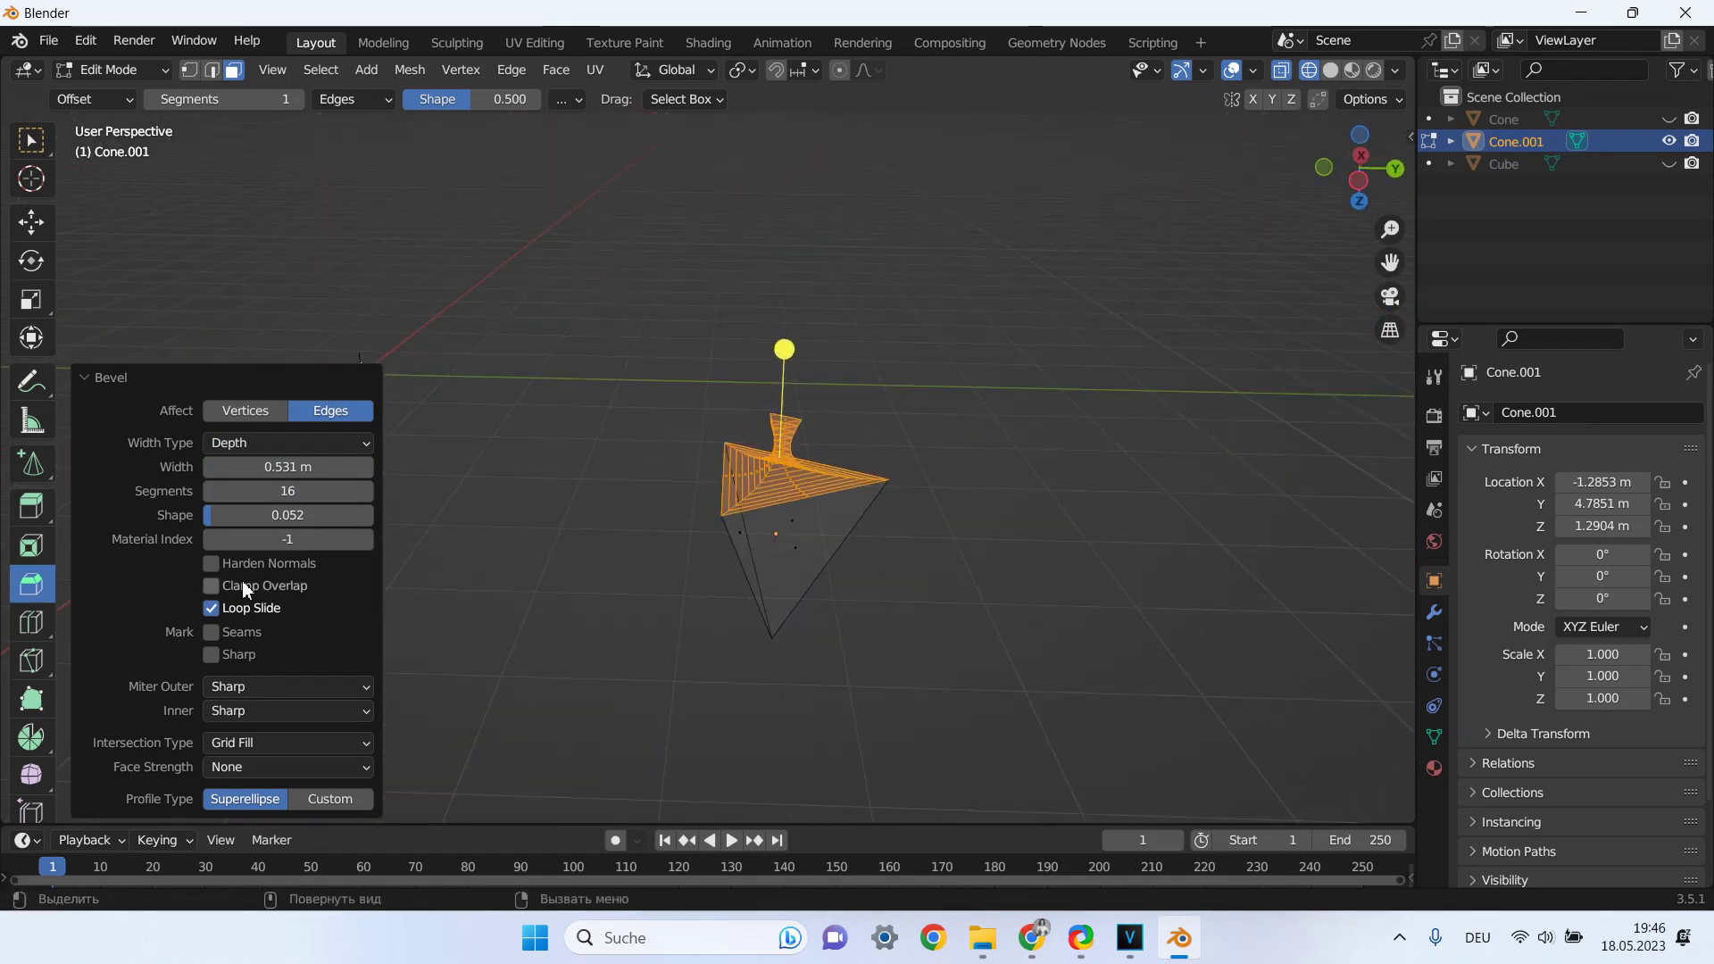
{"action": "mouse_move", "coordinate": [286, 516]}
{"action": "left_mouse_down"}
{"action": "mouse_move", "coordinate": [384, 515]}
{"action": "mouse_move", "coordinate": [324, 515]}
{"action": "mouse_move", "coordinate": [367, 515]}
{"action": "mouse_move", "coordinate": [343, 515]}
{"action": "left_mouse_up"}
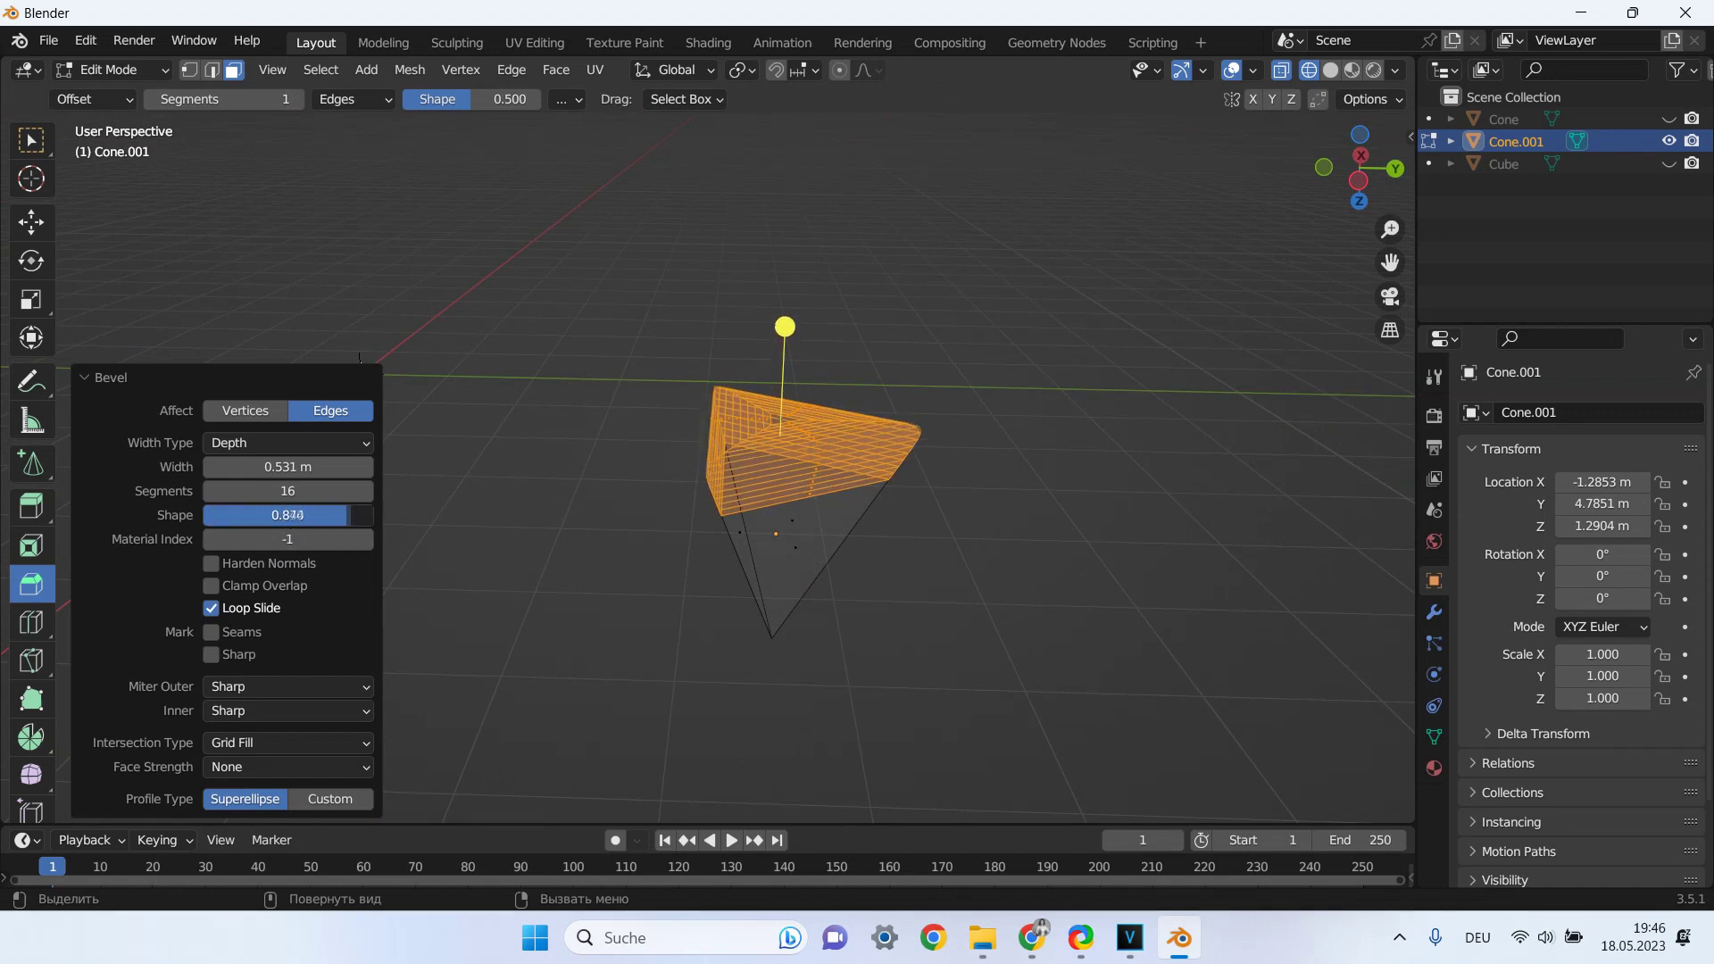
{"action": "mouse_move", "coordinate": [884, 509]}
{"action": "middle_mouse_down"}
{"action": "mouse_move", "coordinate": [684, 502]}
{"action": "mouse_move", "coordinate": [768, 509]}
{"action": "mouse_move", "coordinate": [612, 548]}
{"action": "mouse_move", "coordinate": [670, 540]}
{"action": "middle_mouse_up"}
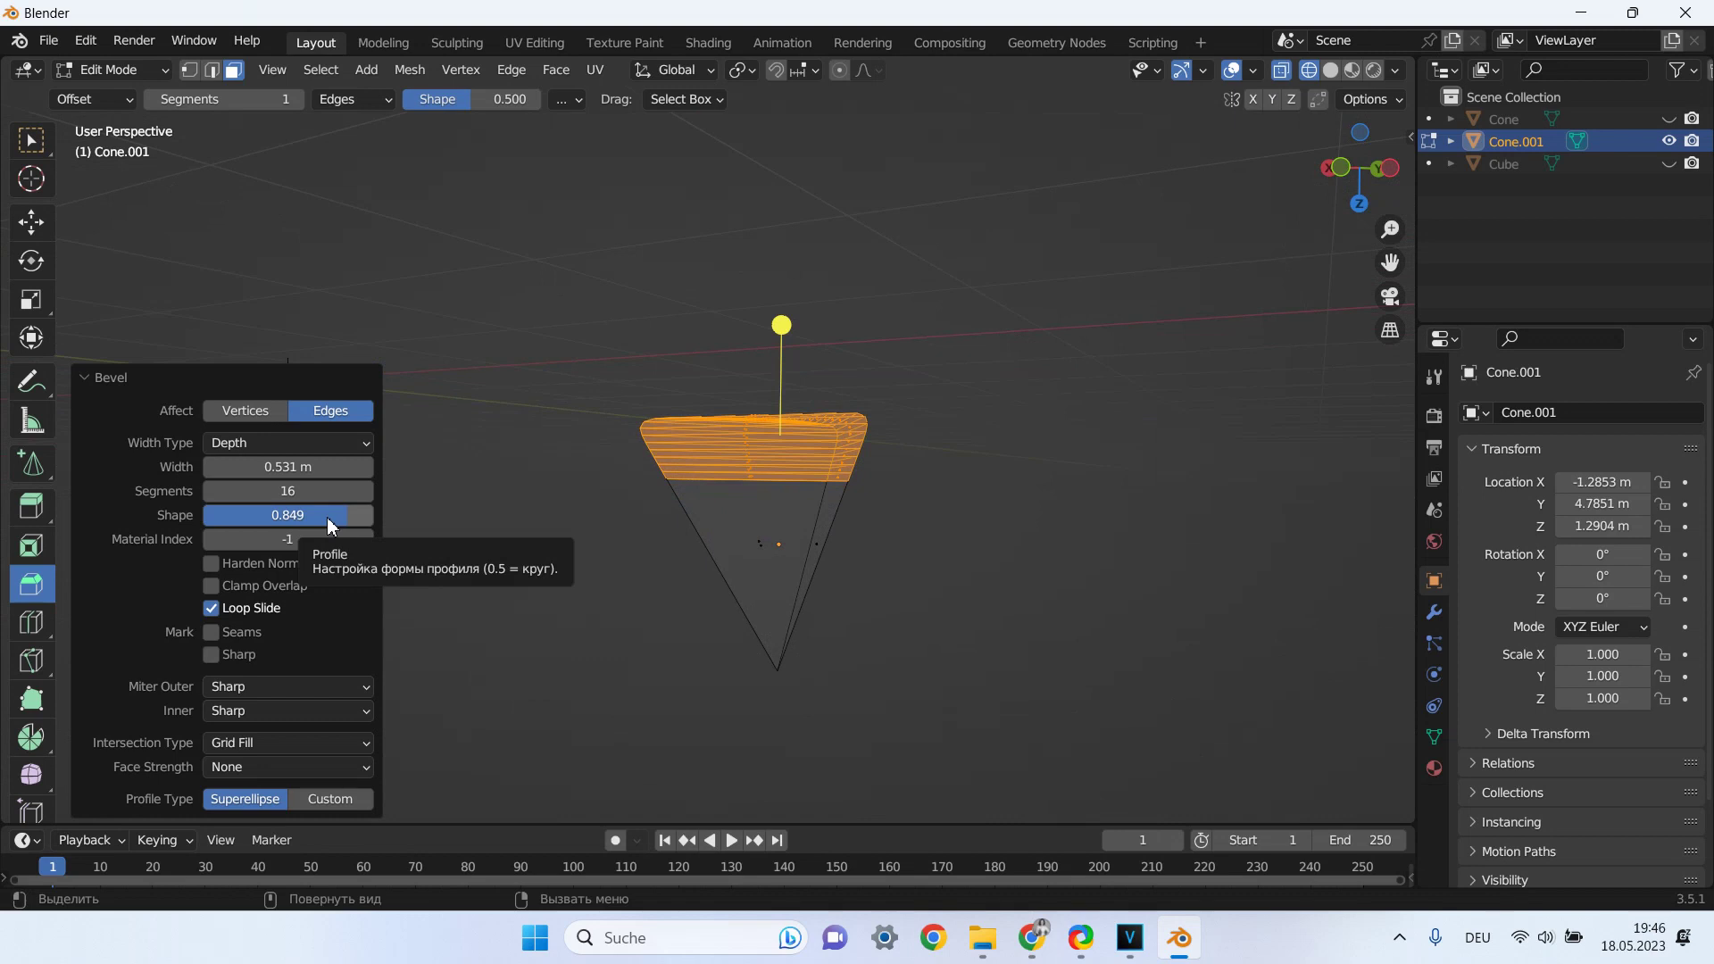
{"action": "middle_click_drag", "start_coordinate": [487, 437], "coordinate": [497, 451]}
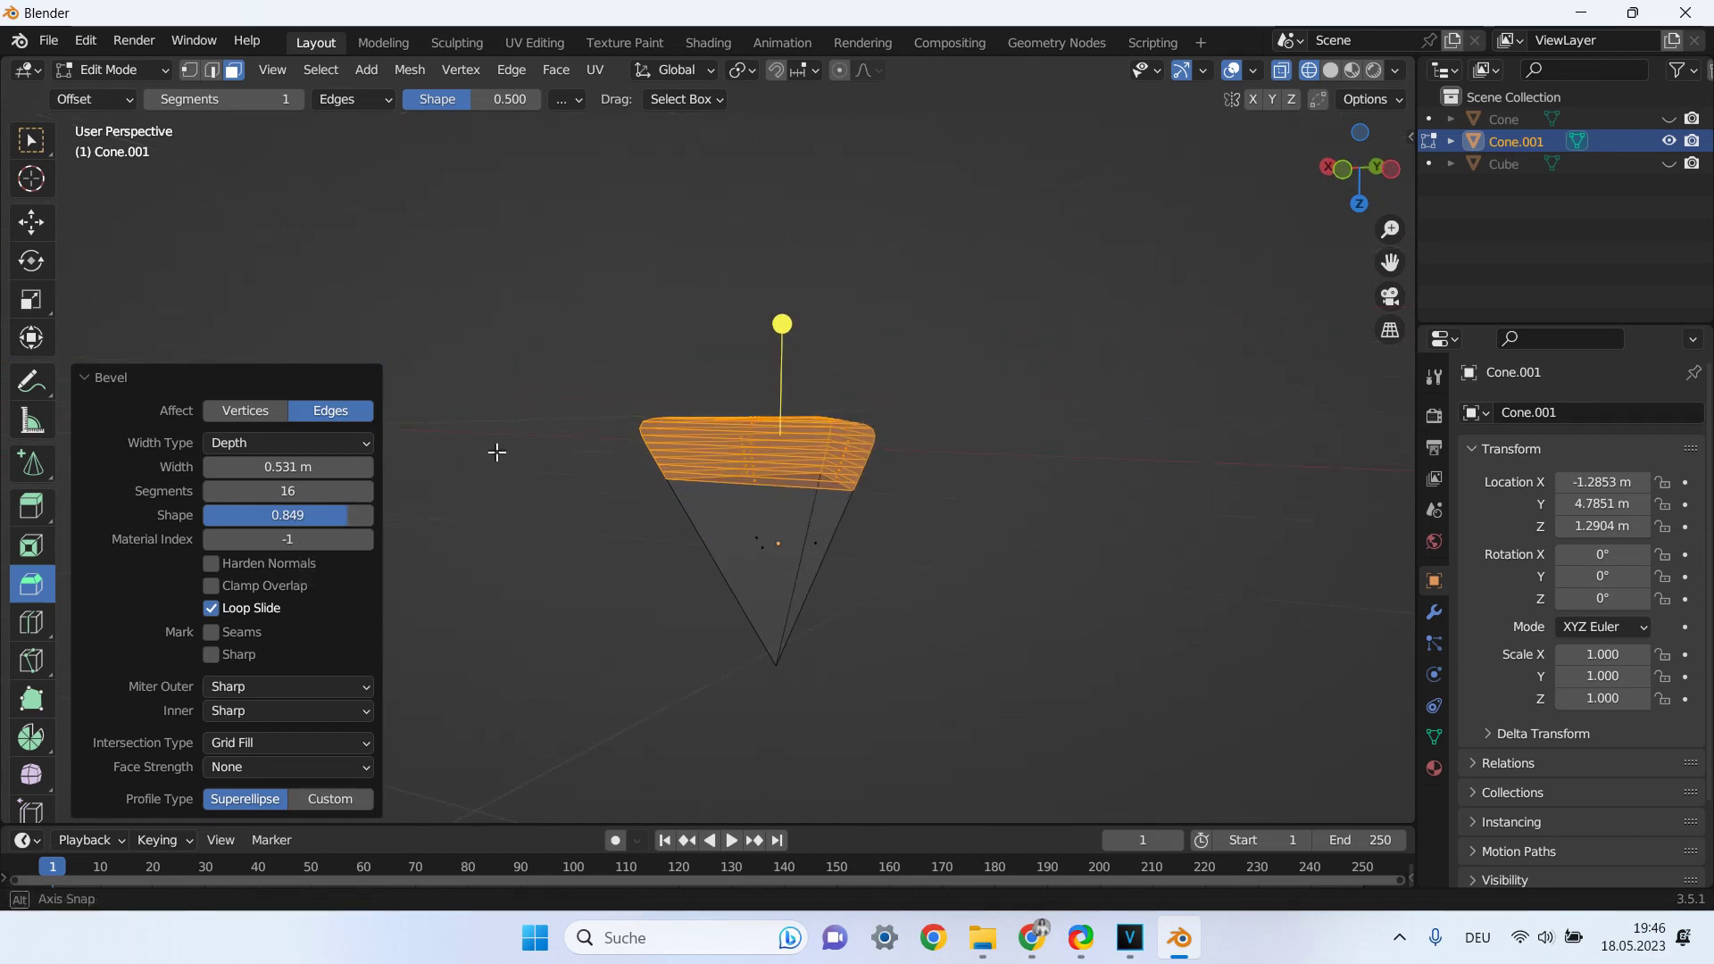
{"action": "left_click_drag", "start_coordinate": [358, 467], "coordinate": [419, 467]}
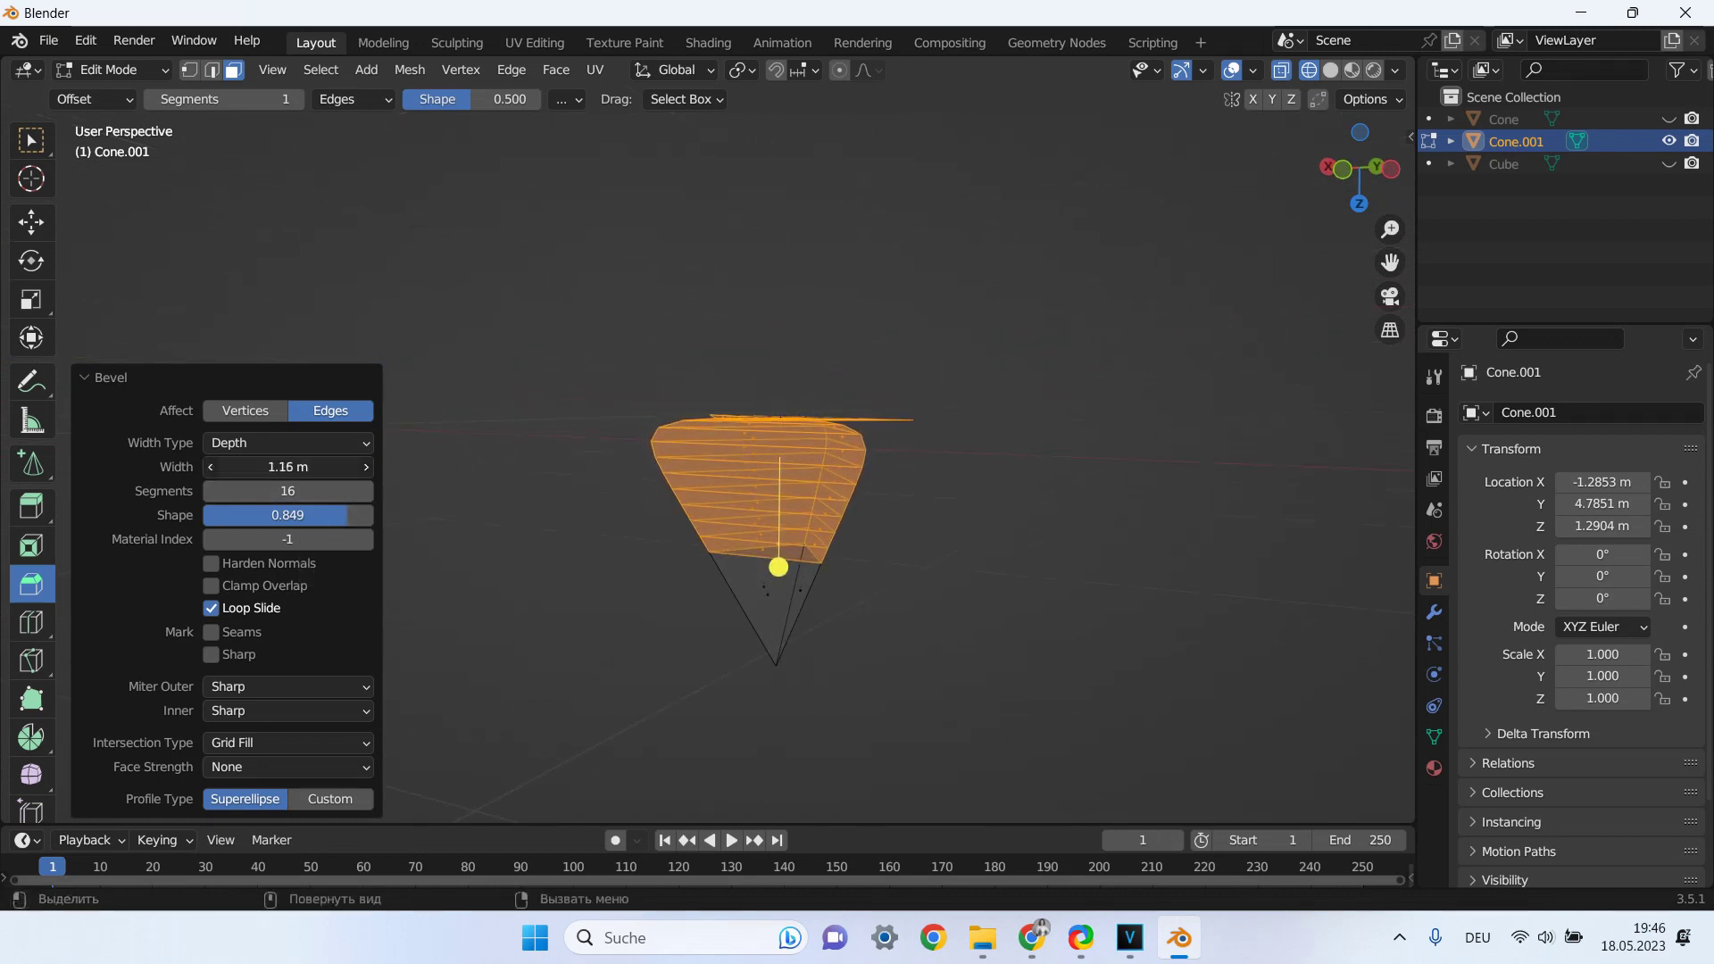
{"action": "left_click", "coordinate": [279, 444]}
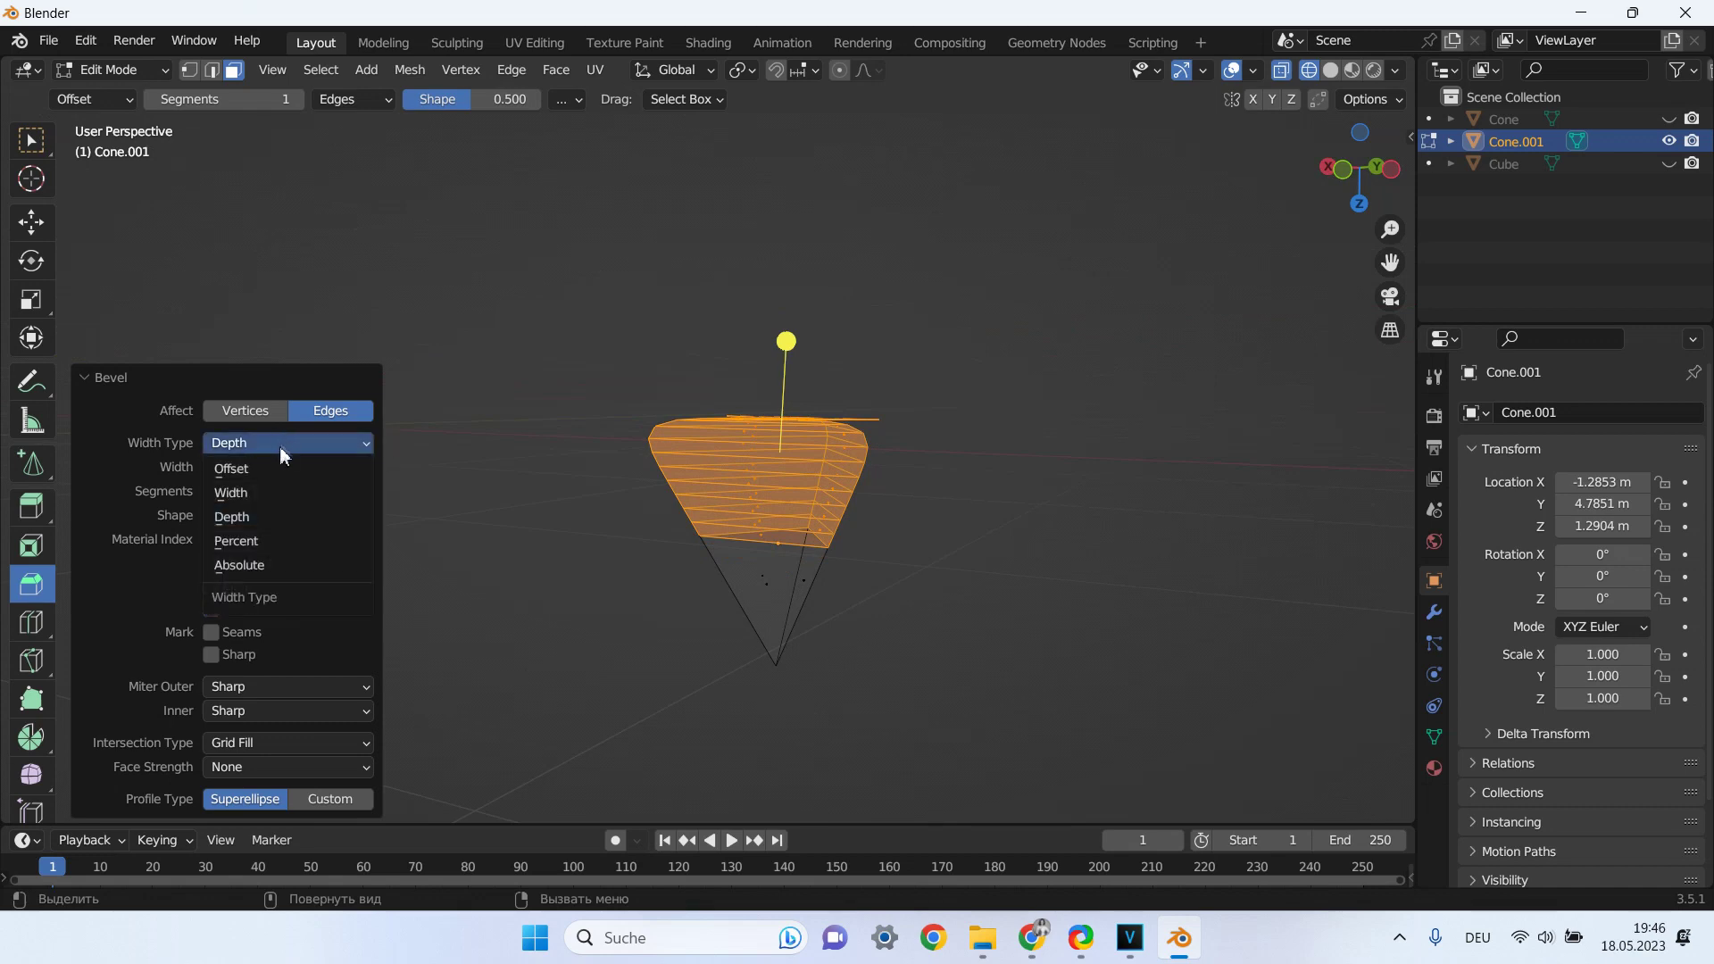
Set an Offset bevel width of 0.661 m and switch Affect to Vertices.
{"action": "left_click", "coordinate": [275, 469]}
{"action": "middle_click_drag", "start_coordinate": [584, 466], "coordinate": [421, 501]}
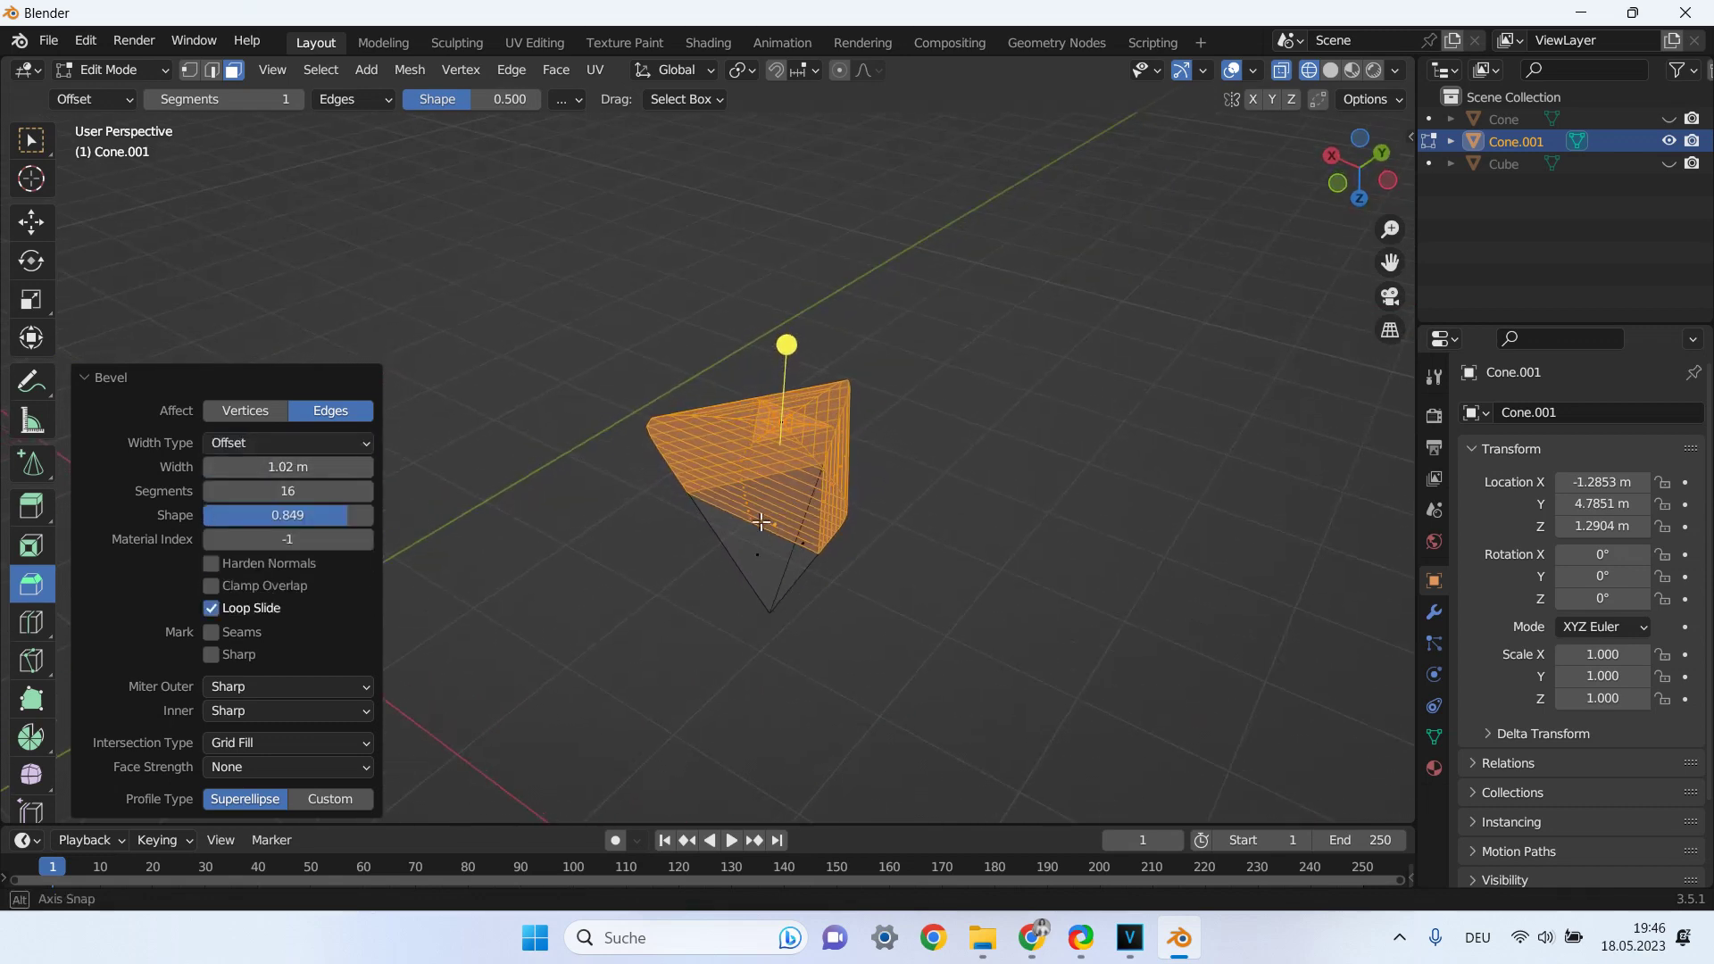
{"action": "left_click_drag", "start_coordinate": [287, 467], "coordinate": [234, 467]}
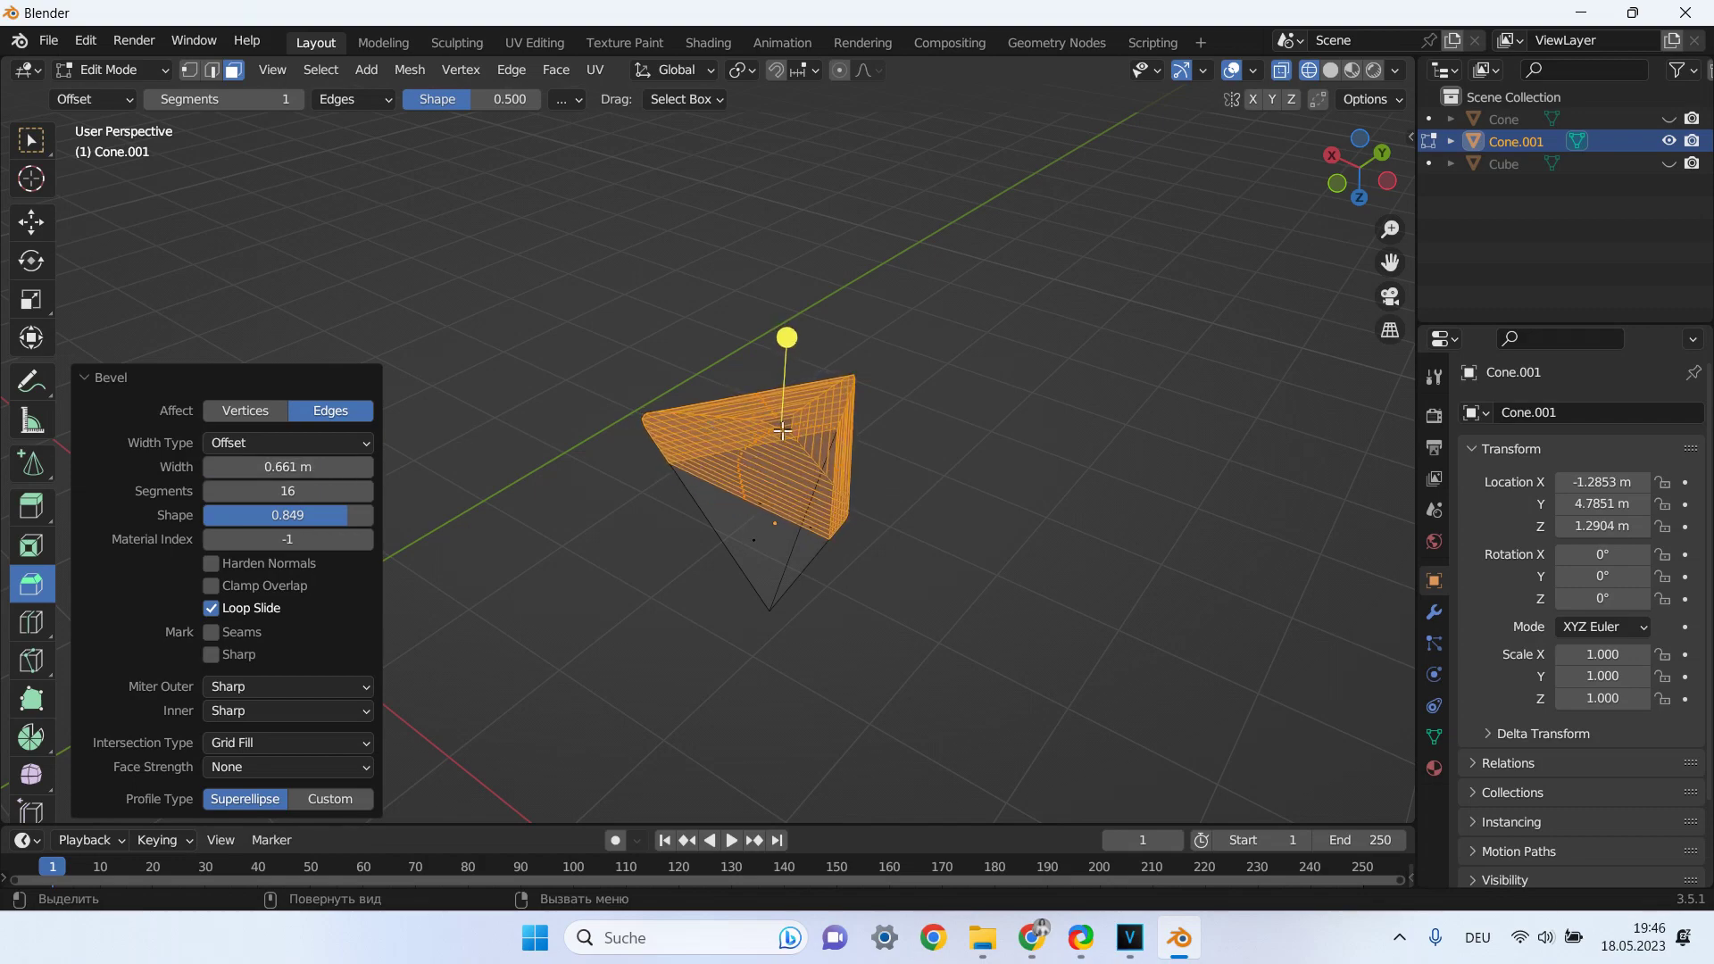
{"action": "scroll", "coordinate": [819, 431], "scroll_direction": "up", "scroll_amount": 2}
{"action": "scroll", "coordinate": [819, 431], "scroll_direction": "up", "scroll_amount": 2}
{"action": "mouse_move", "coordinate": [819, 431]}
{"action": "middle_mouse_down"}
{"action": "mouse_move", "coordinate": [836, 509]}
{"action": "mouse_move", "coordinate": [728, 518]}
{"action": "middle_mouse_up"}
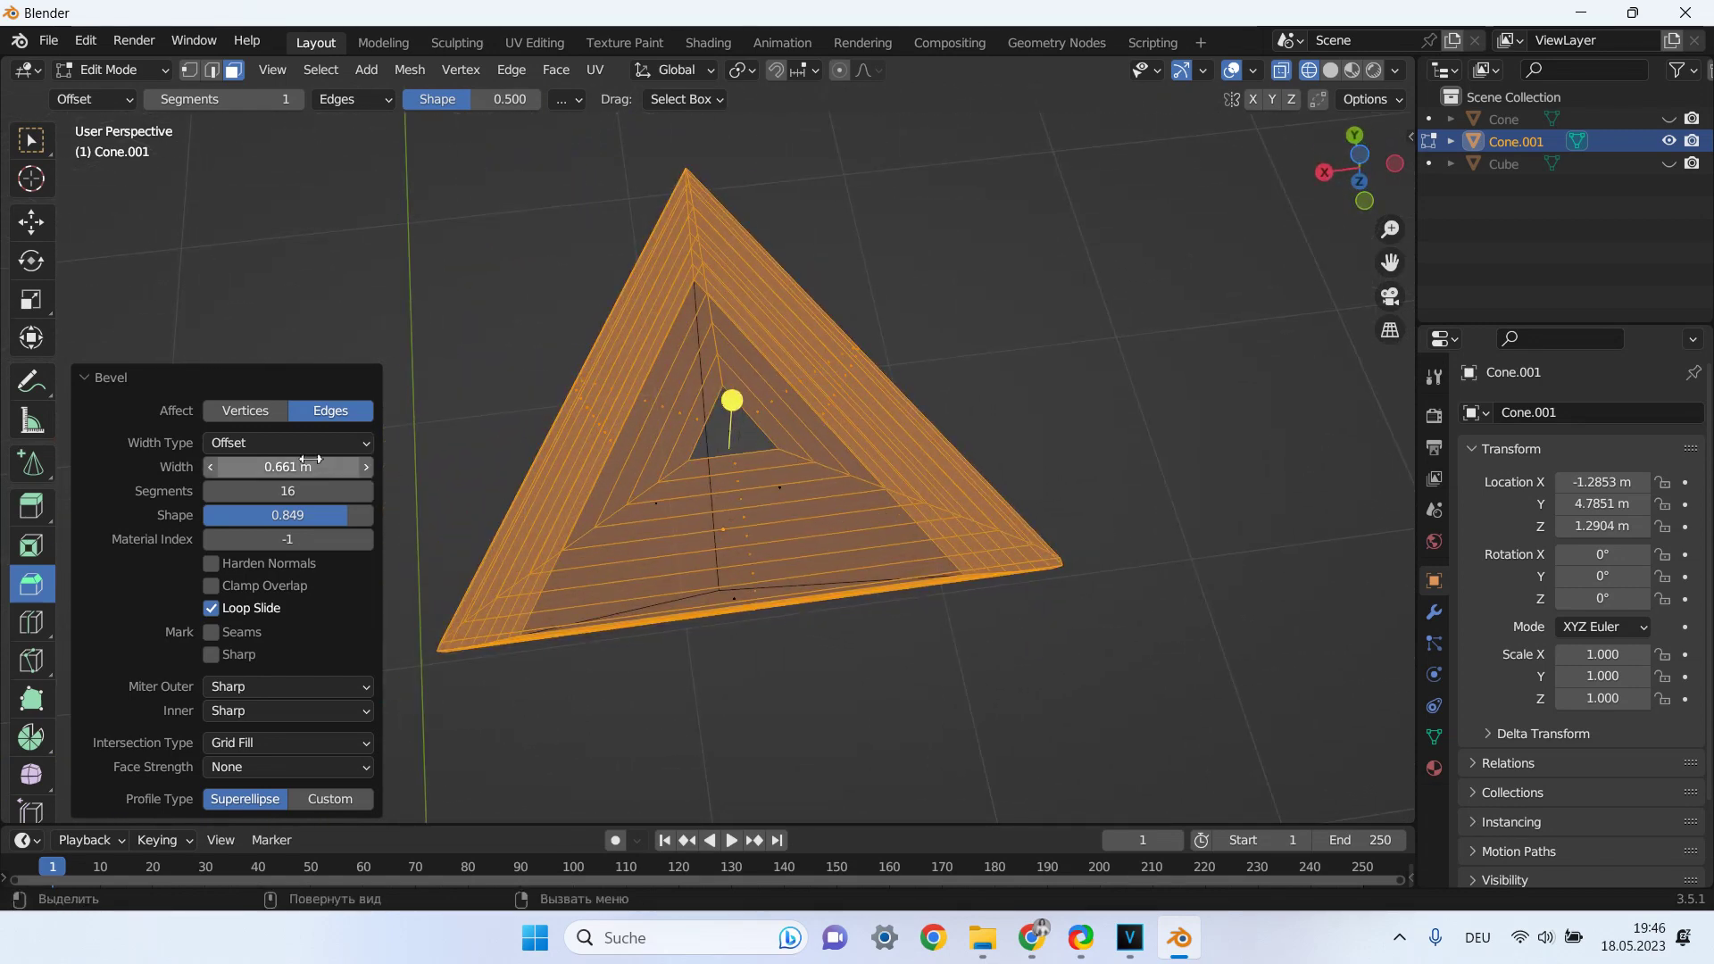
{"action": "left_click", "coordinate": [259, 411]}
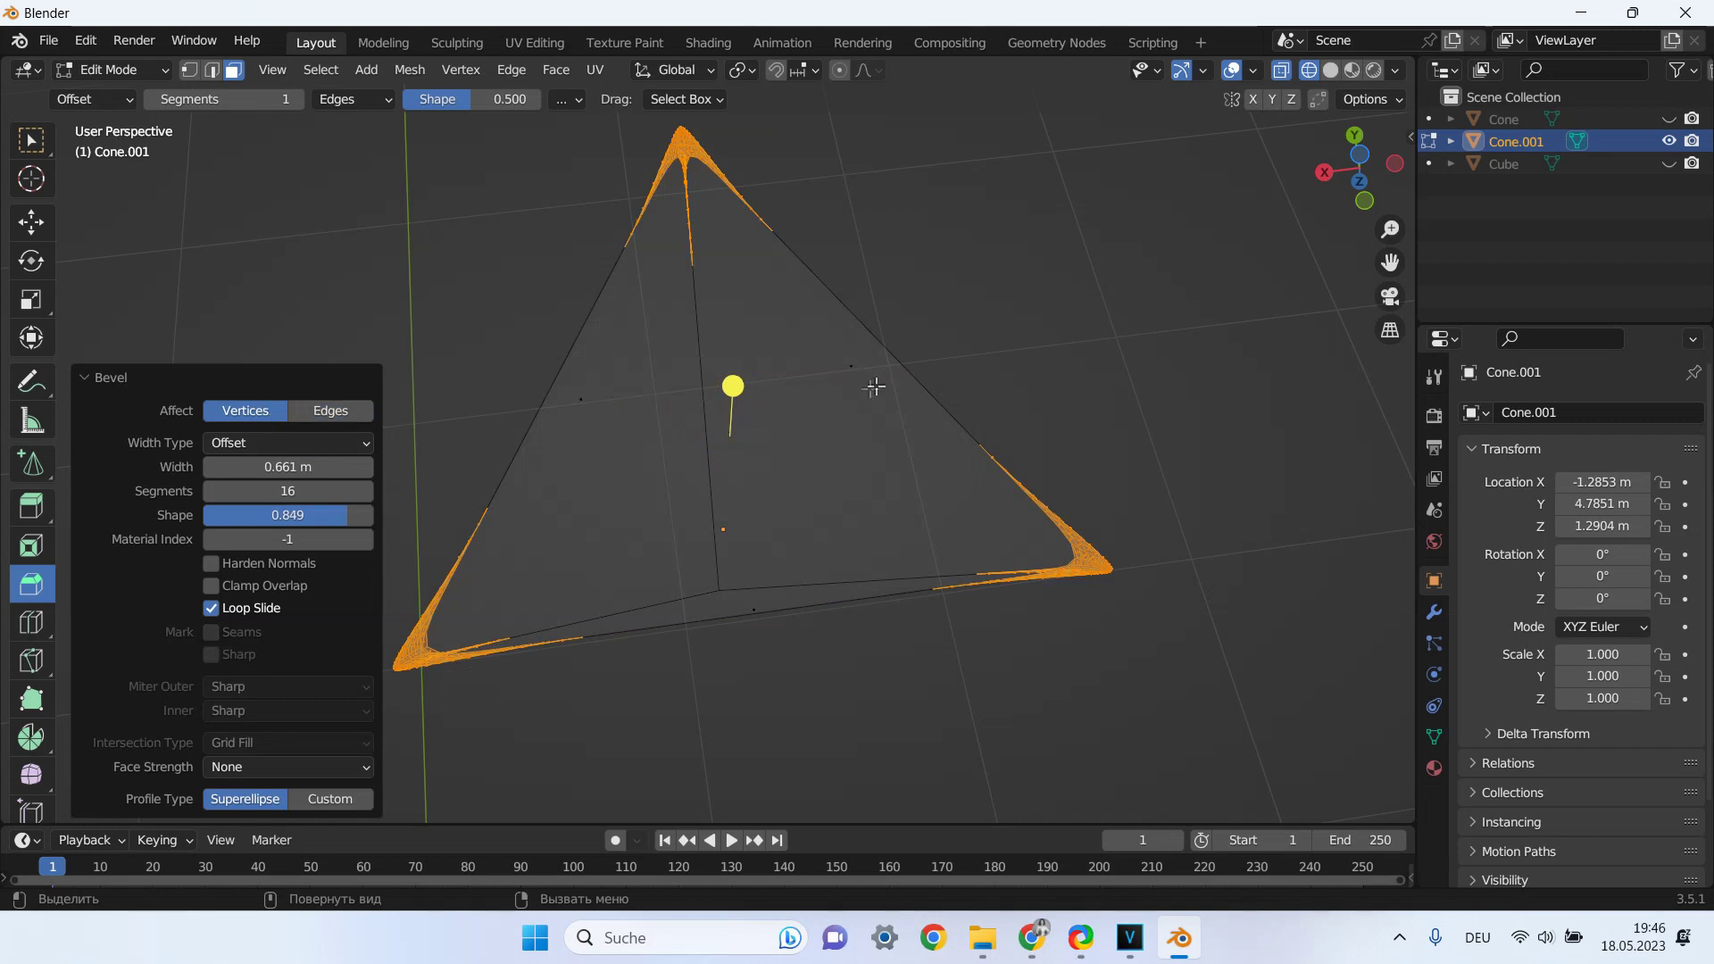
Give the vertex bevel shape 0.562, 9 segments and 1.29 m width.
{"action": "mouse_move", "coordinate": [968, 425]}
{"action": "middle_mouse_down"}
{"action": "mouse_move", "coordinate": [919, 321]}
{"action": "mouse_move", "coordinate": [1015, 408]}
{"action": "mouse_move", "coordinate": [854, 448]}
{"action": "middle_mouse_up"}
{"action": "mouse_move", "coordinate": [295, 516]}
{"action": "left_mouse_down"}
{"action": "mouse_move", "coordinate": [236, 515]}
{"action": "mouse_move", "coordinate": [254, 515]}
{"action": "left_mouse_up"}
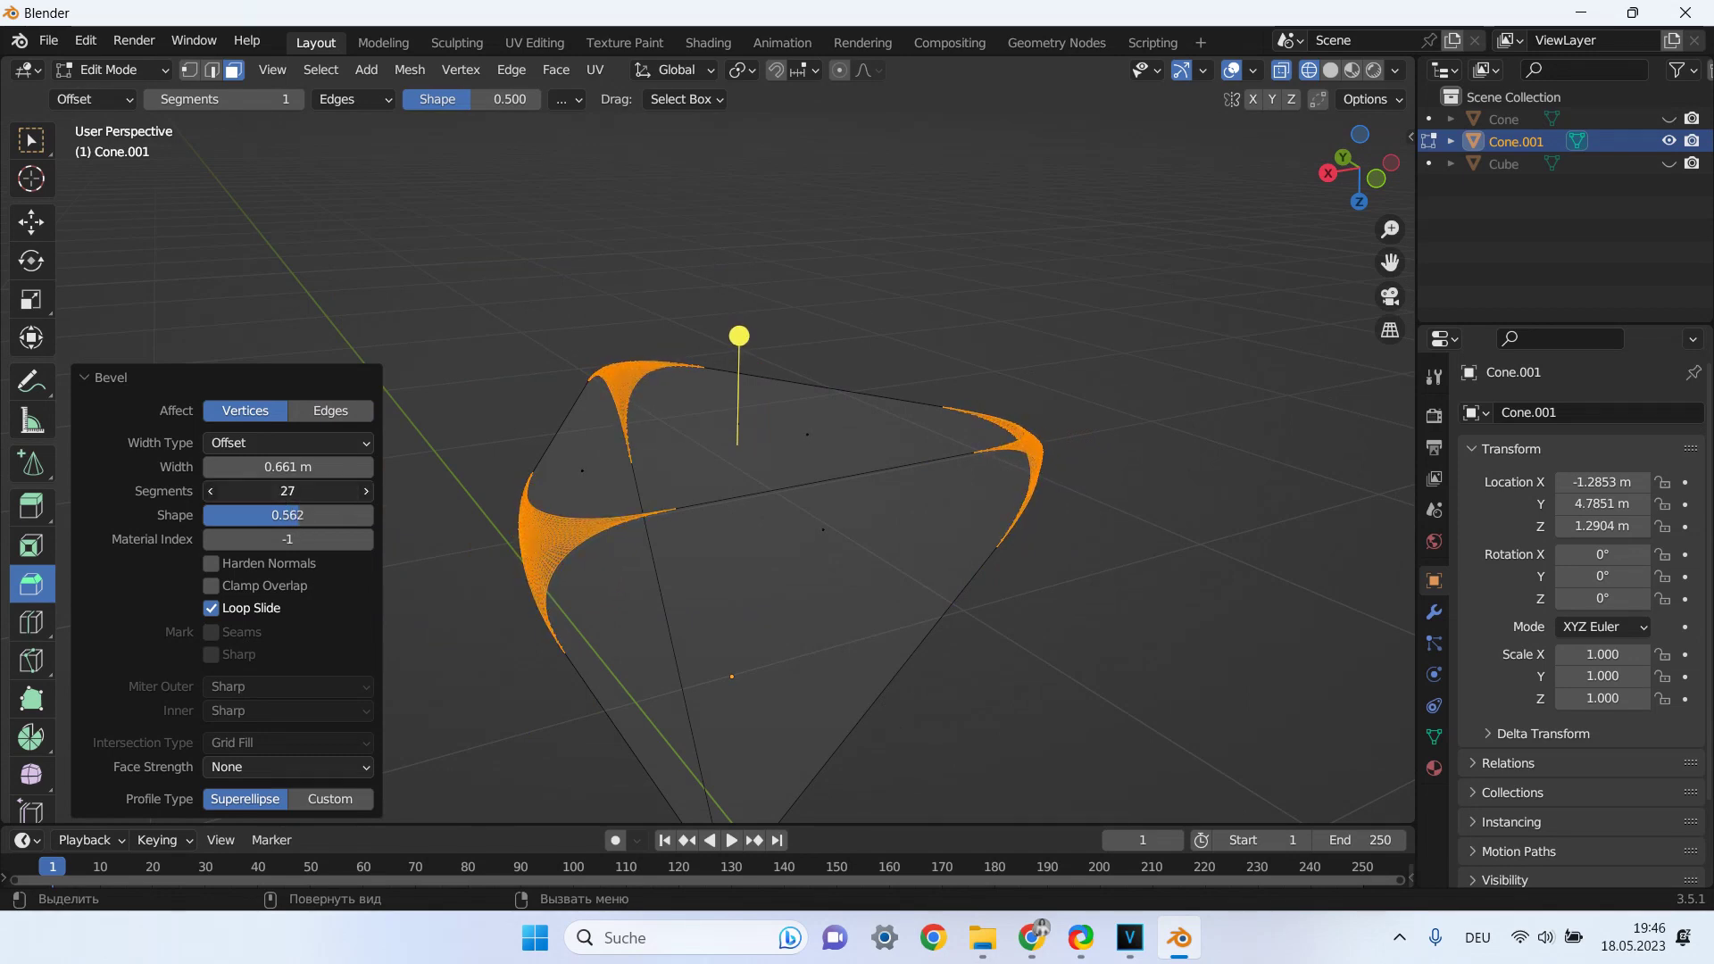
{"action": "mouse_move", "coordinate": [287, 491]}
{"action": "left_mouse_down"}
{"action": "mouse_move", "coordinate": [259, 491]}
{"action": "mouse_move", "coordinate": [303, 491]}
{"action": "mouse_move", "coordinate": [308, 467]}
{"action": "mouse_move", "coordinate": [330, 467]}
{"action": "mouse_move", "coordinate": [312, 467]}
{"action": "left_mouse_up"}
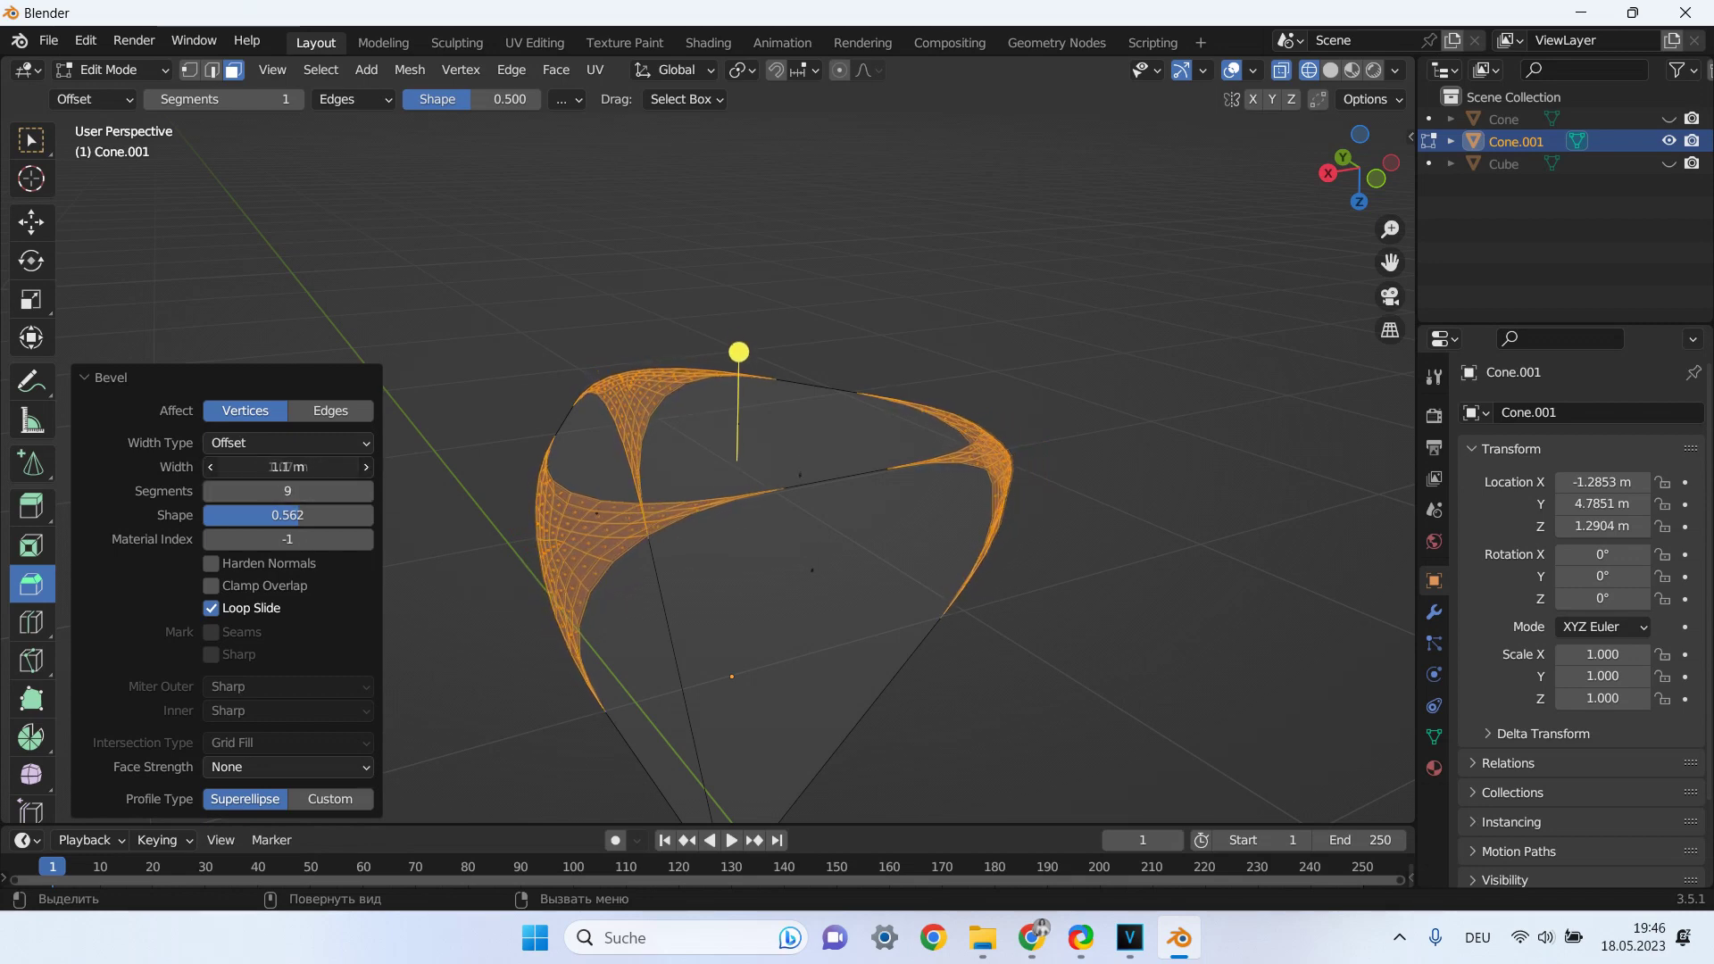
{"action": "mouse_move", "coordinate": [776, 545]}
{"action": "middle_mouse_down"}
{"action": "mouse_move", "coordinate": [995, 539]}
{"action": "mouse_move", "coordinate": [1027, 586]}
{"action": "middle_mouse_up"}
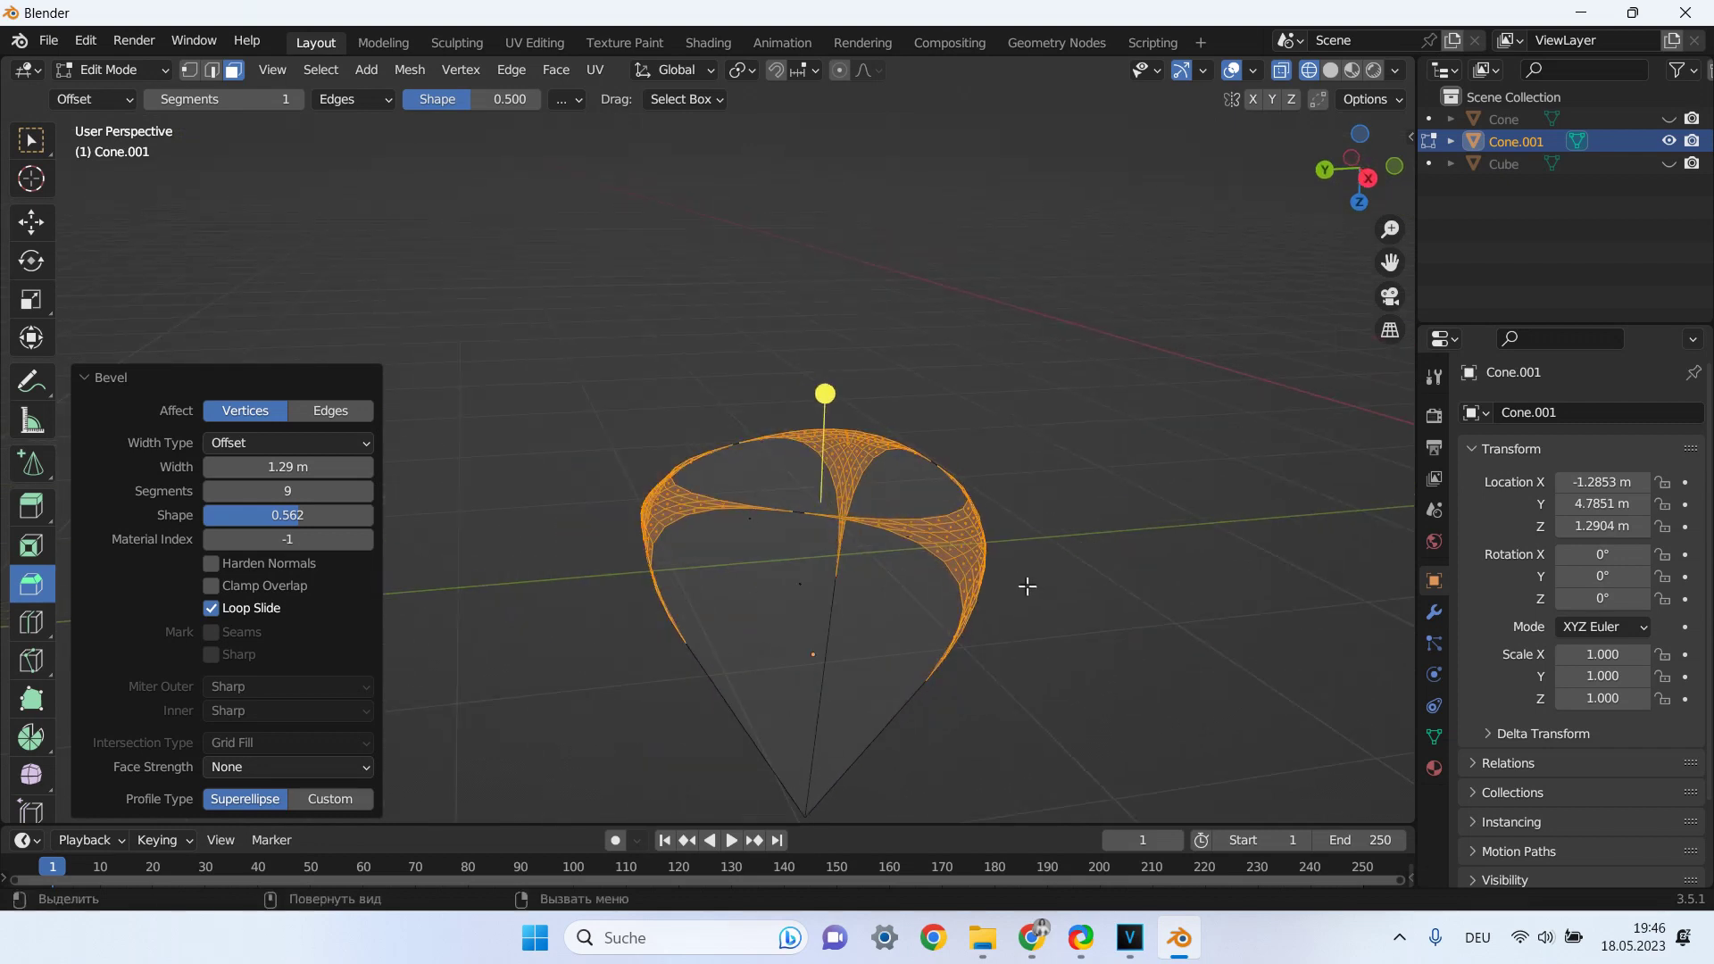
Switch to Solid shading and undo the cone's bevel.
{"action": "left_click", "coordinate": [1332, 74]}
{"action": "middle_click_drag", "start_coordinate": [1014, 441], "coordinate": [1026, 453]}
{"action": "mouse_move", "coordinate": [932, 500]}
{"action": "middle_mouse_down"}
{"action": "mouse_move", "coordinate": [946, 179]}
{"action": "mouse_move", "coordinate": [1012, 332]}
{"action": "middle_mouse_up"}
{"action": "key", "text": "ctrl+z"}
{"action": "left_click", "coordinate": [86, 40]}
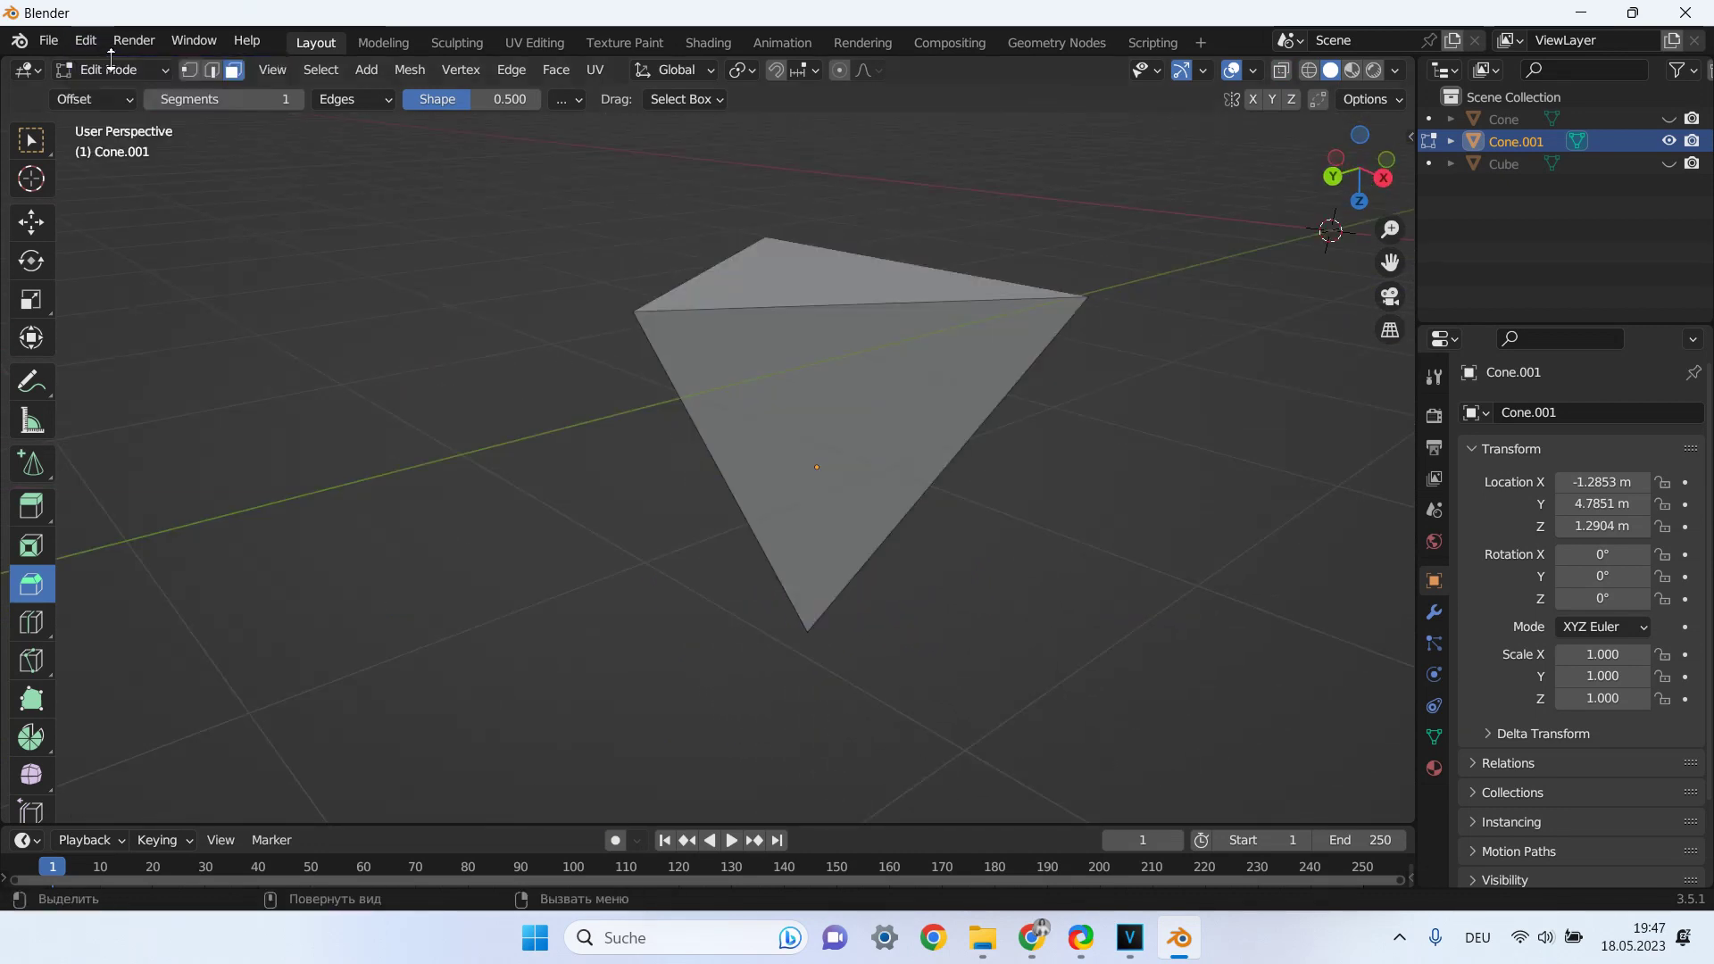
Select the pyramid's apex vertex and start a new bevel on it.
{"action": "mouse_move", "coordinate": [854, 511]}
{"action": "middle_mouse_down"}
{"action": "mouse_move", "coordinate": [861, 536]}
{"action": "mouse_move", "coordinate": [915, 268]}
{"action": "mouse_move", "coordinate": [816, 659]}
{"action": "middle_mouse_up"}
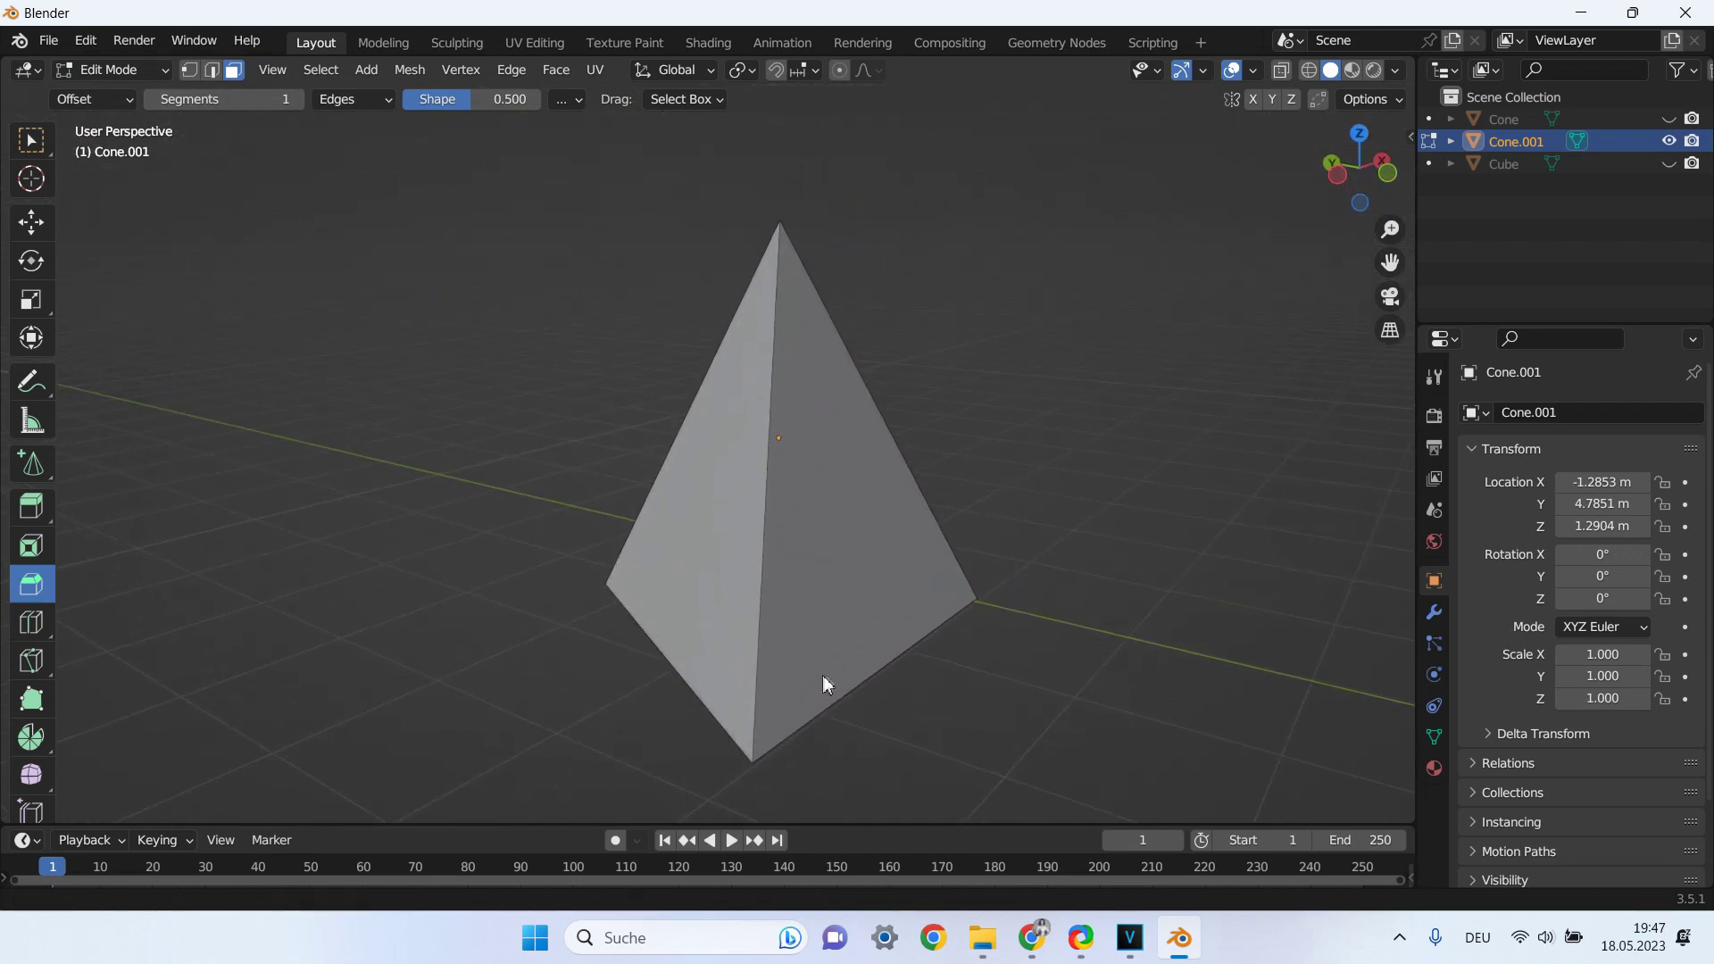
{"action": "scroll", "coordinate": [838, 651], "scroll_direction": "down", "scroll_amount": 2}
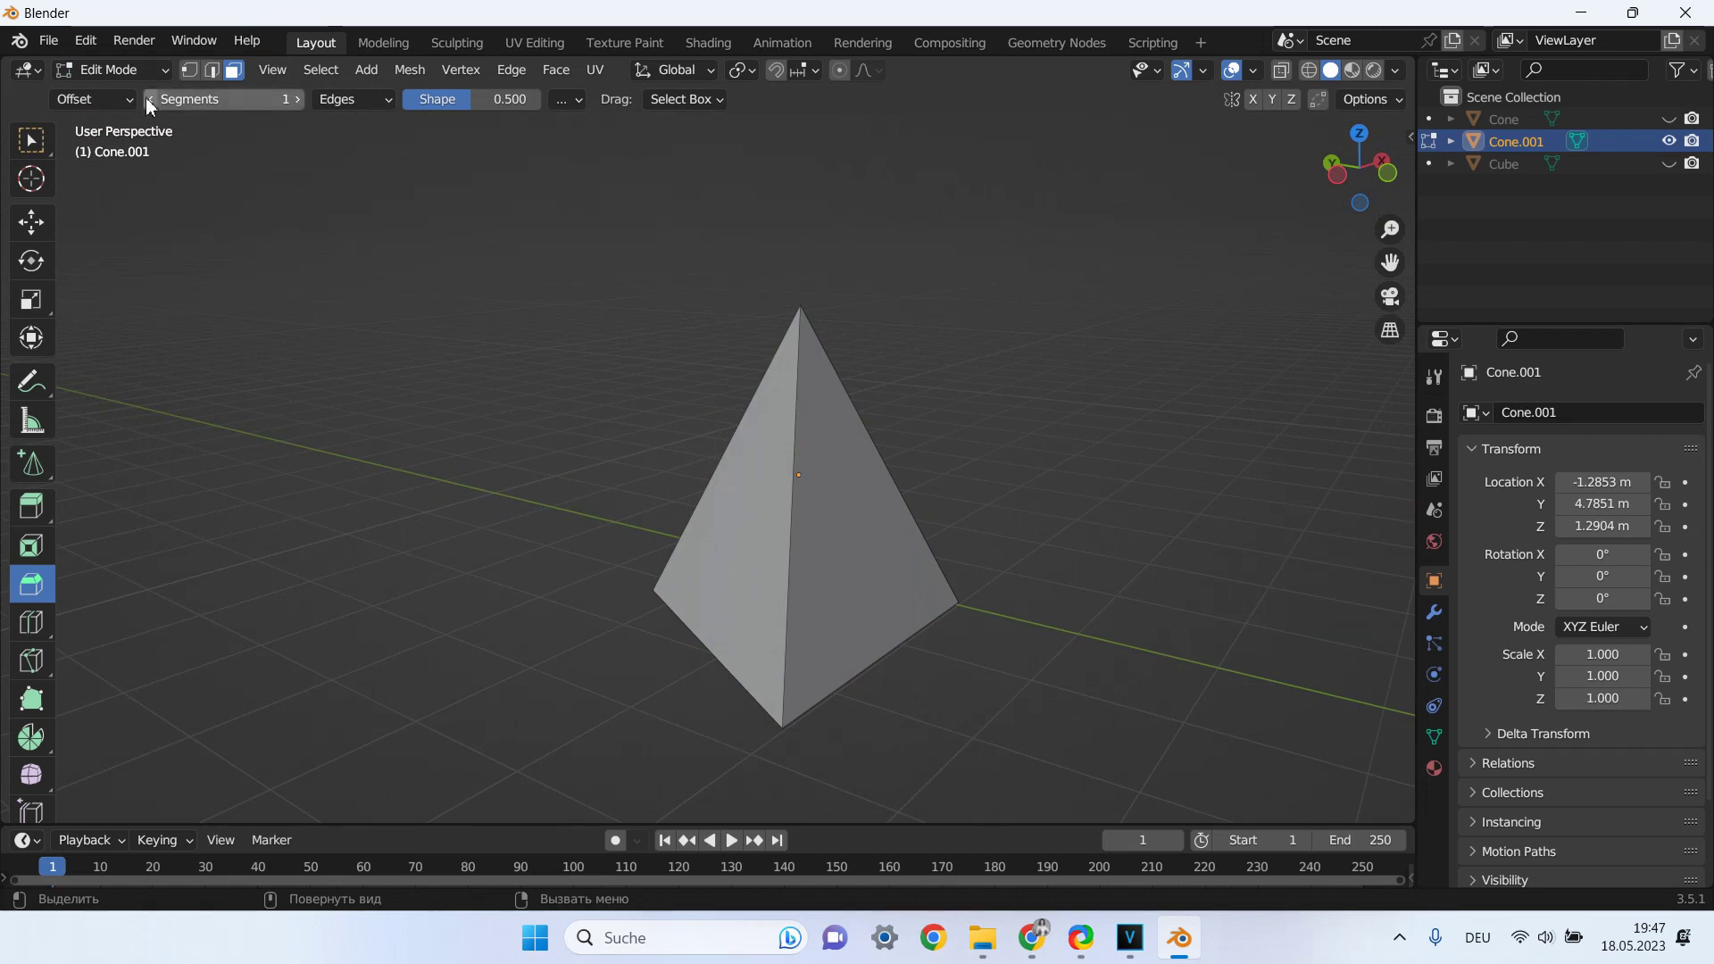
{"action": "left_click", "coordinate": [801, 303]}
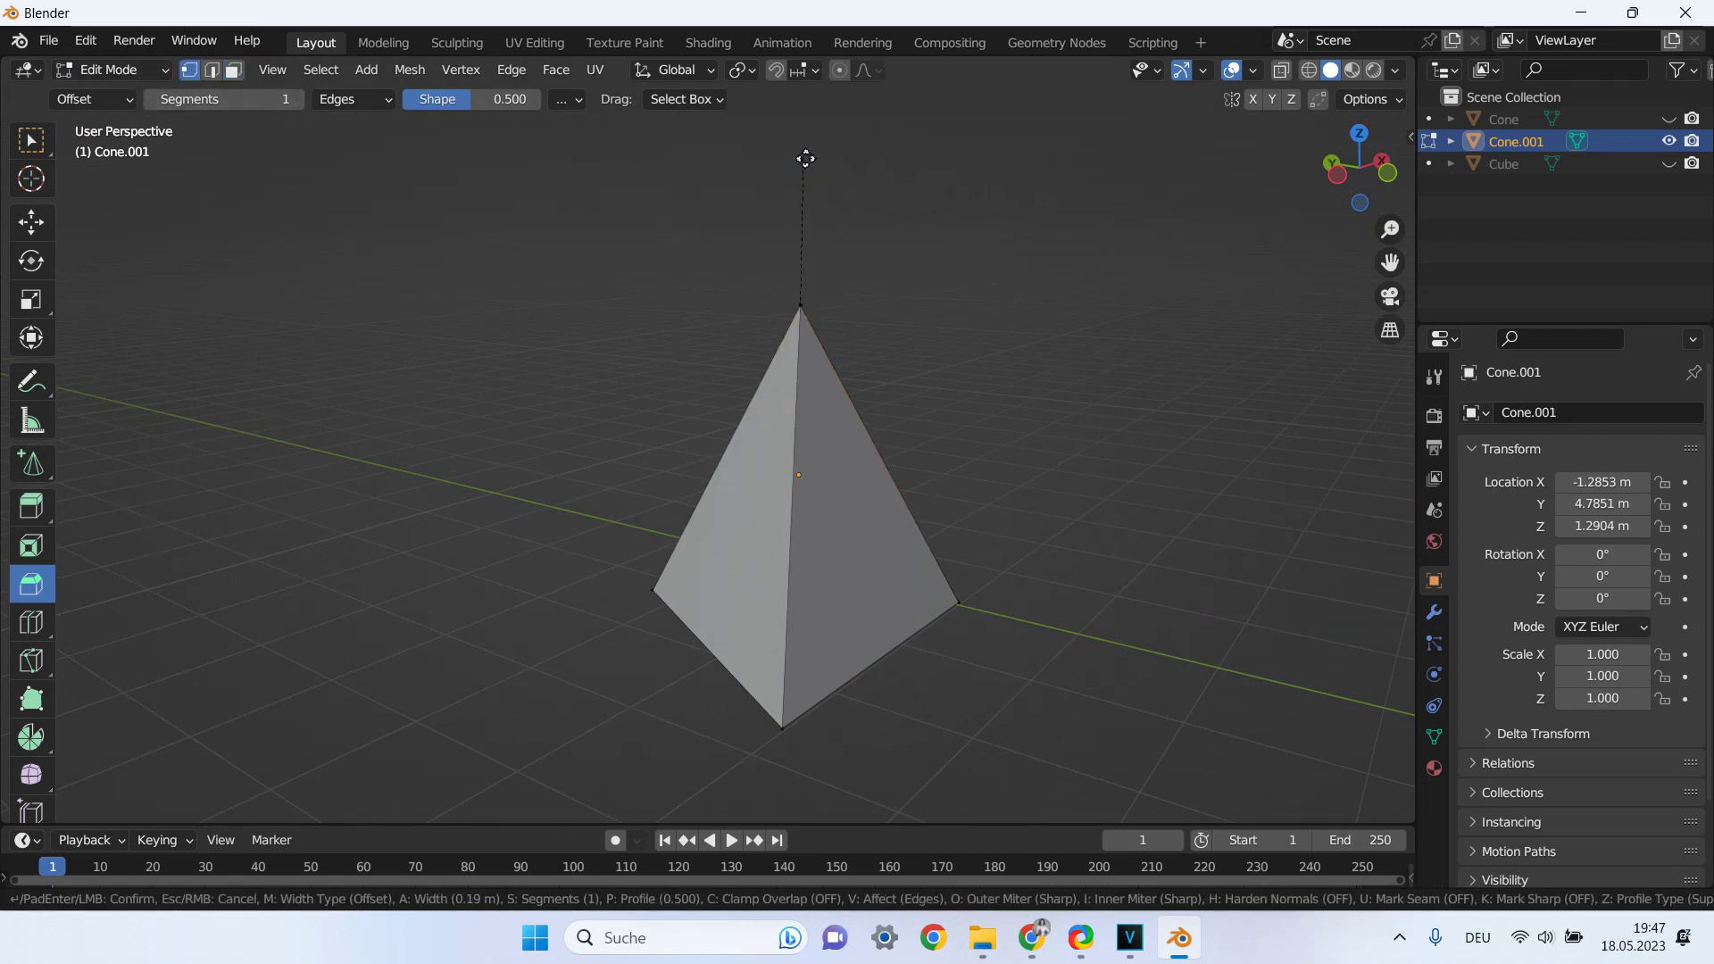
{"action": "left_click", "coordinate": [801, 190]}
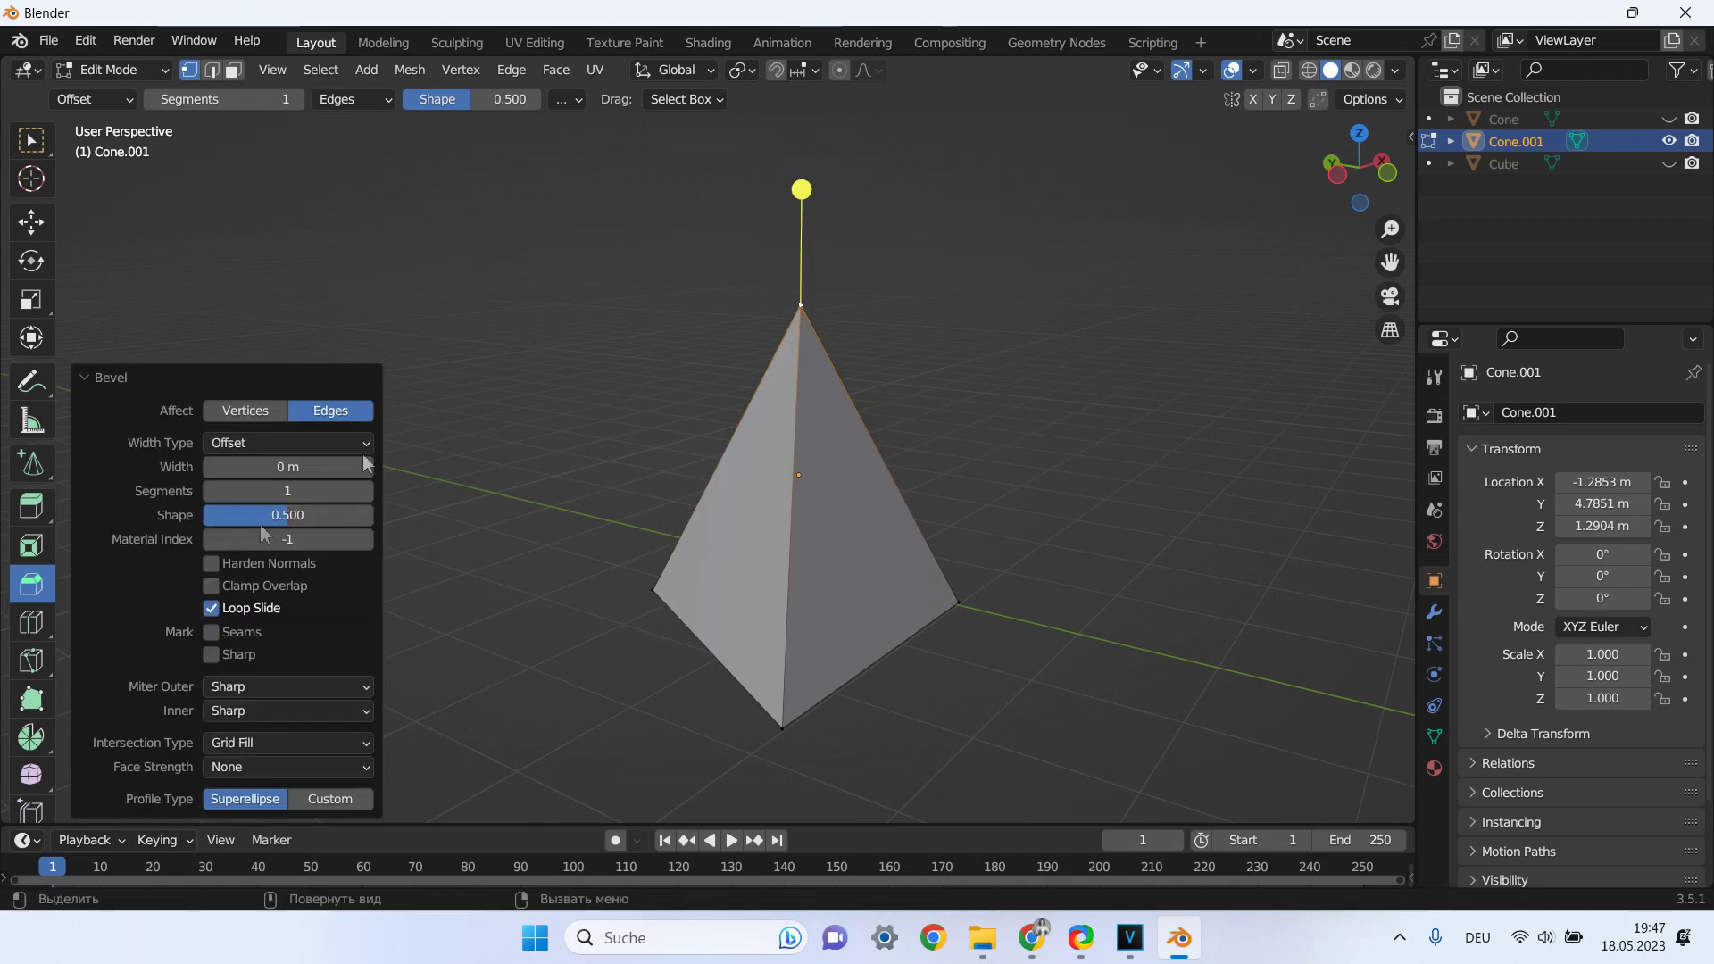
Vertex-bevel the apex at 2.06 m width, 10 segments and shape 0.188.
{"action": "left_click", "coordinate": [257, 413]}
{"action": "mouse_move", "coordinate": [287, 467]}
{"action": "left_mouse_down"}
{"action": "mouse_move", "coordinate": [357, 467]}
{"action": "mouse_move", "coordinate": [321, 467]}
{"action": "left_mouse_up"}
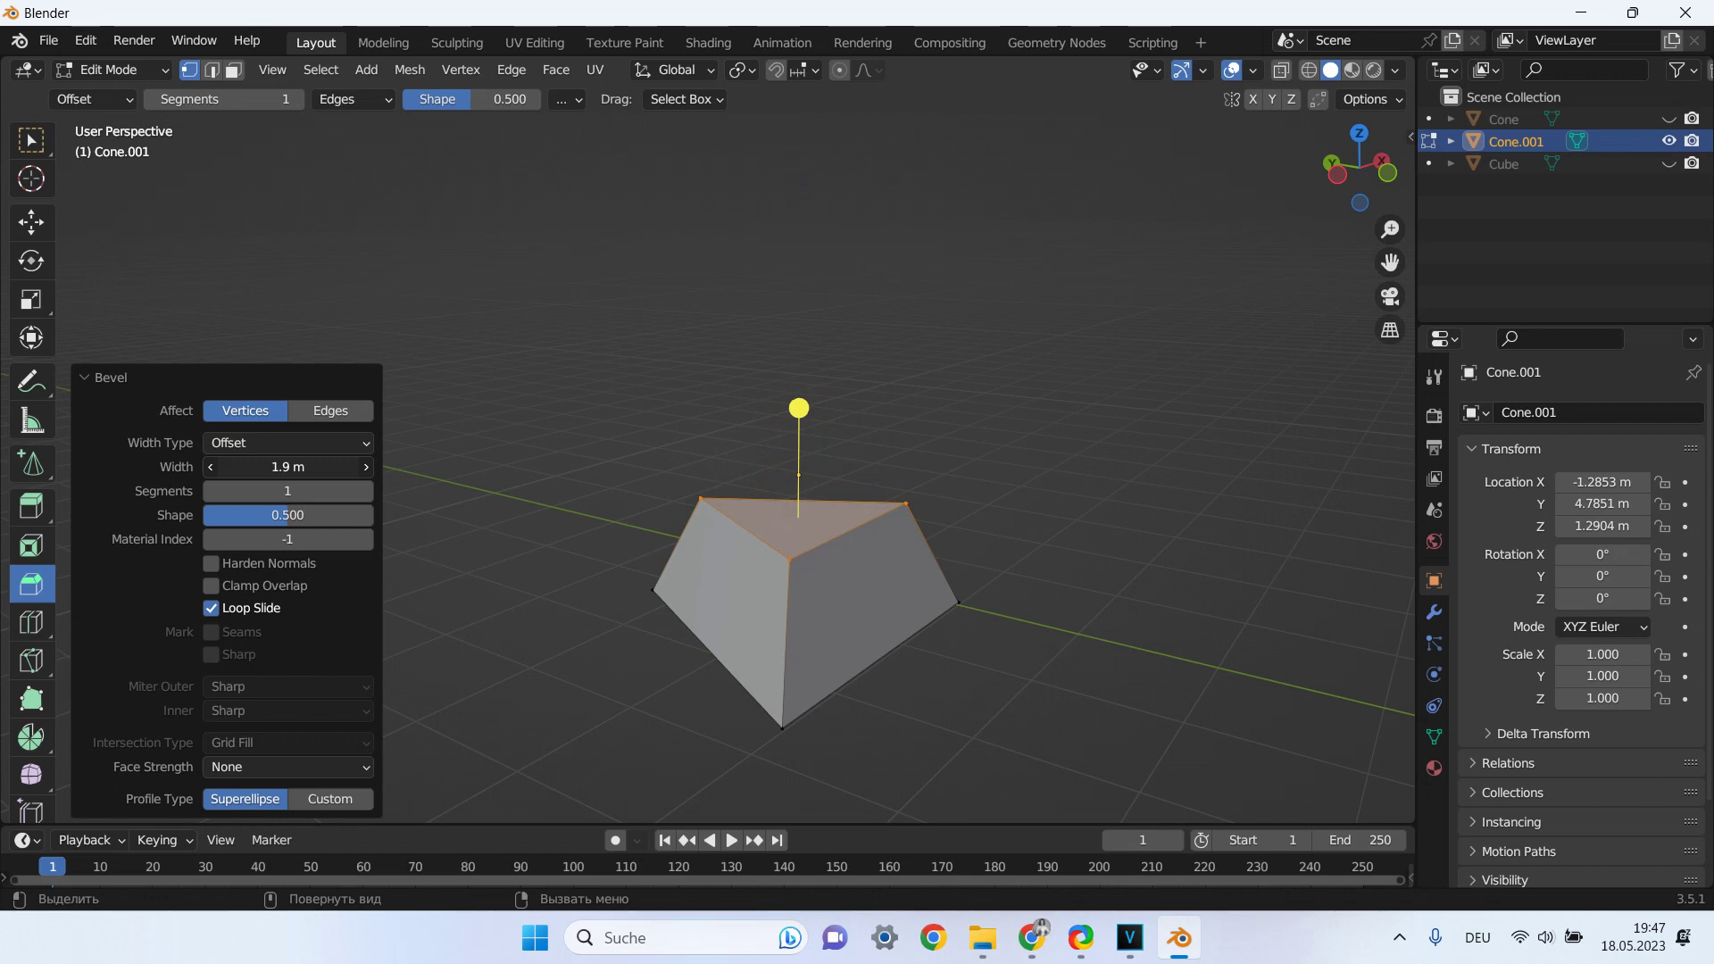
{"action": "left_click_drag", "start_coordinate": [287, 467], "coordinate": [304, 467]}
{"action": "double_click", "coordinate": [288, 491]}
{"action": "type", "text": "10"}
{"action": "key", "text": "Return"}
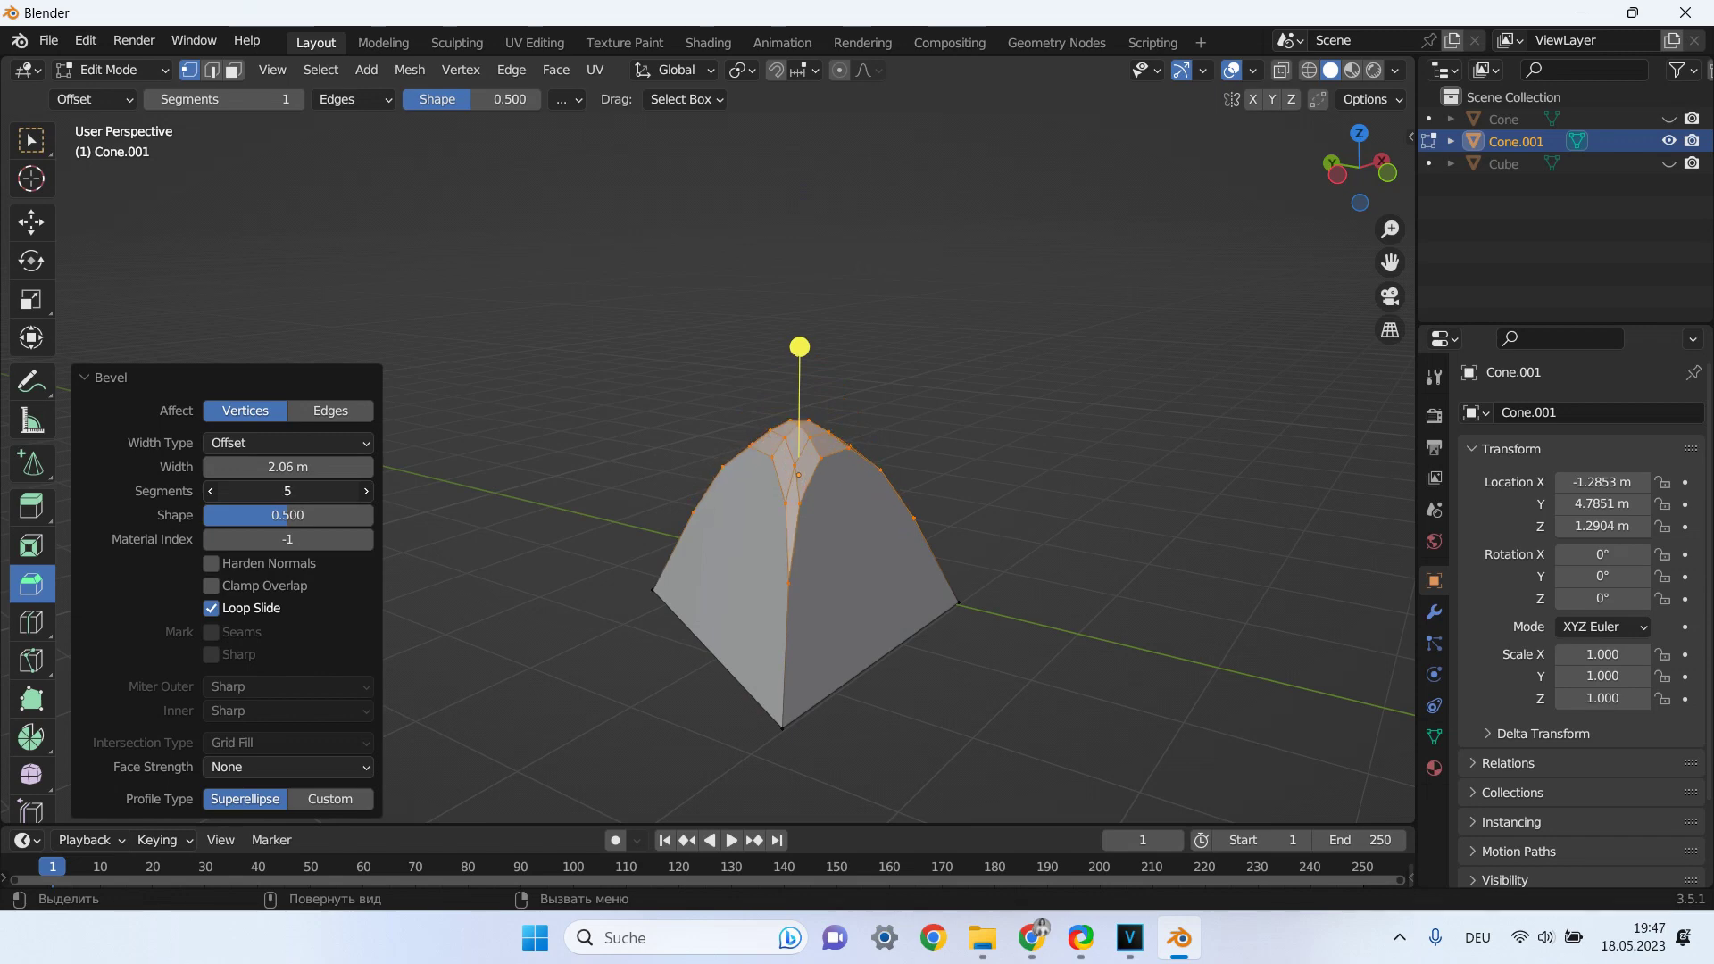
{"action": "mouse_move", "coordinate": [279, 522]}
{"action": "left_mouse_down"}
{"action": "mouse_move", "coordinate": [216, 522]}
{"action": "mouse_move", "coordinate": [239, 515]}
{"action": "left_mouse_up"}
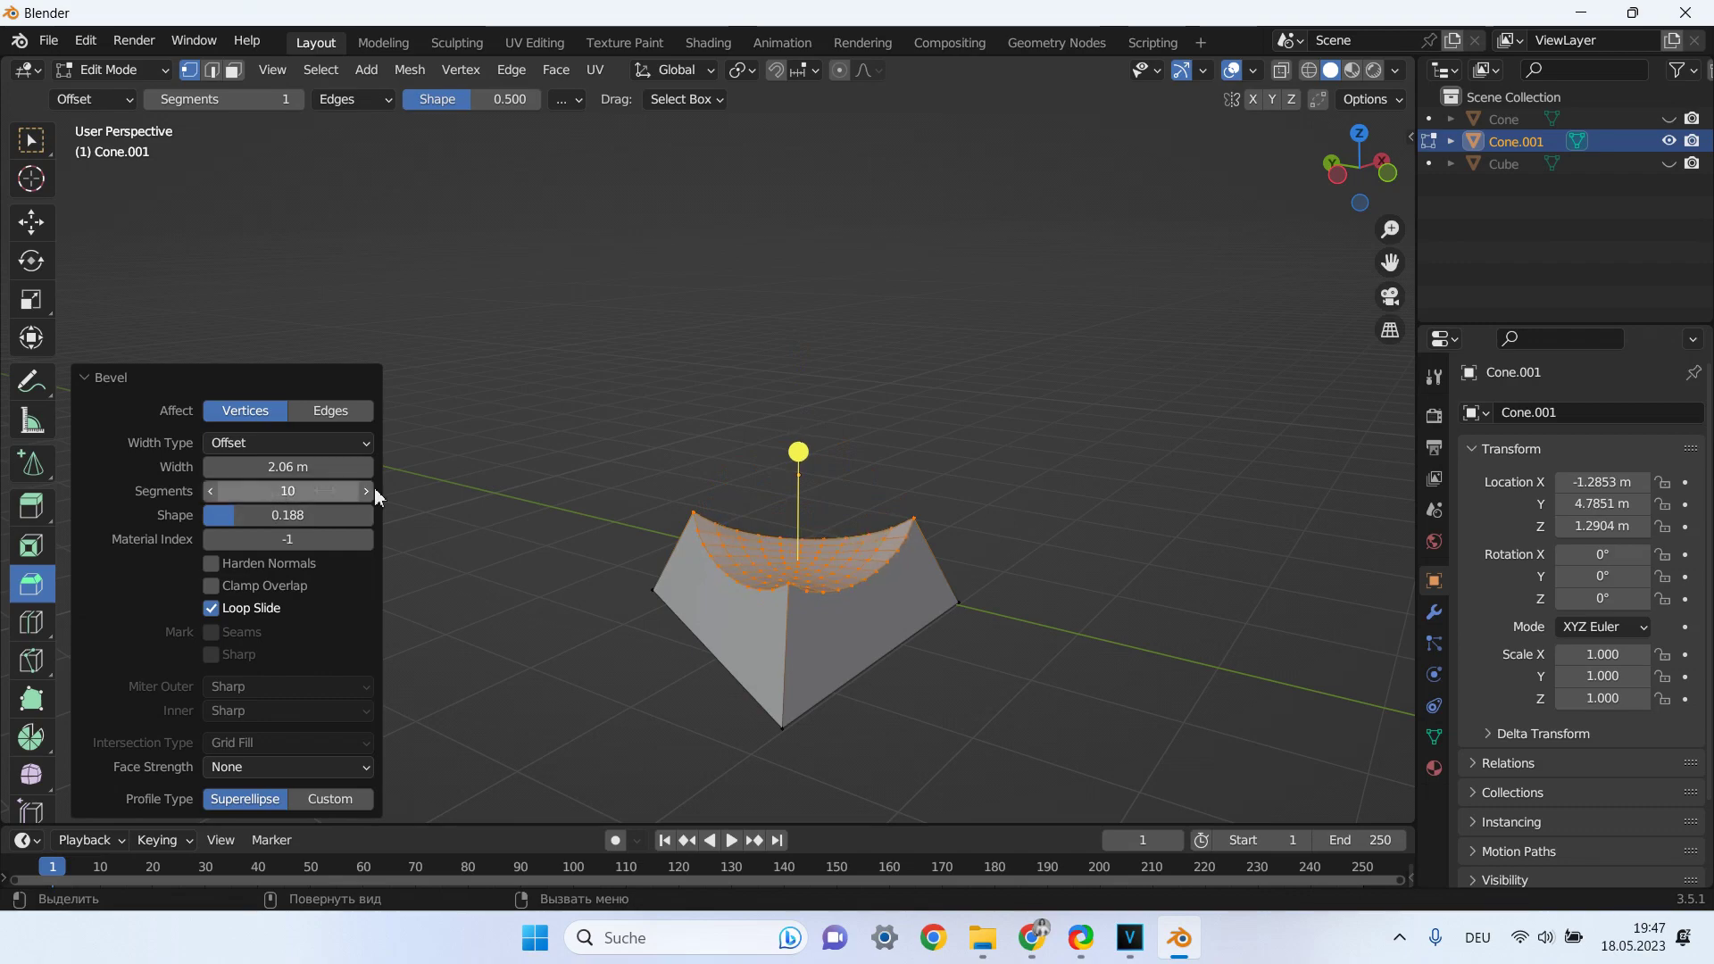
{"action": "middle_click_drag", "start_coordinate": [999, 501], "coordinate": [773, 553]}
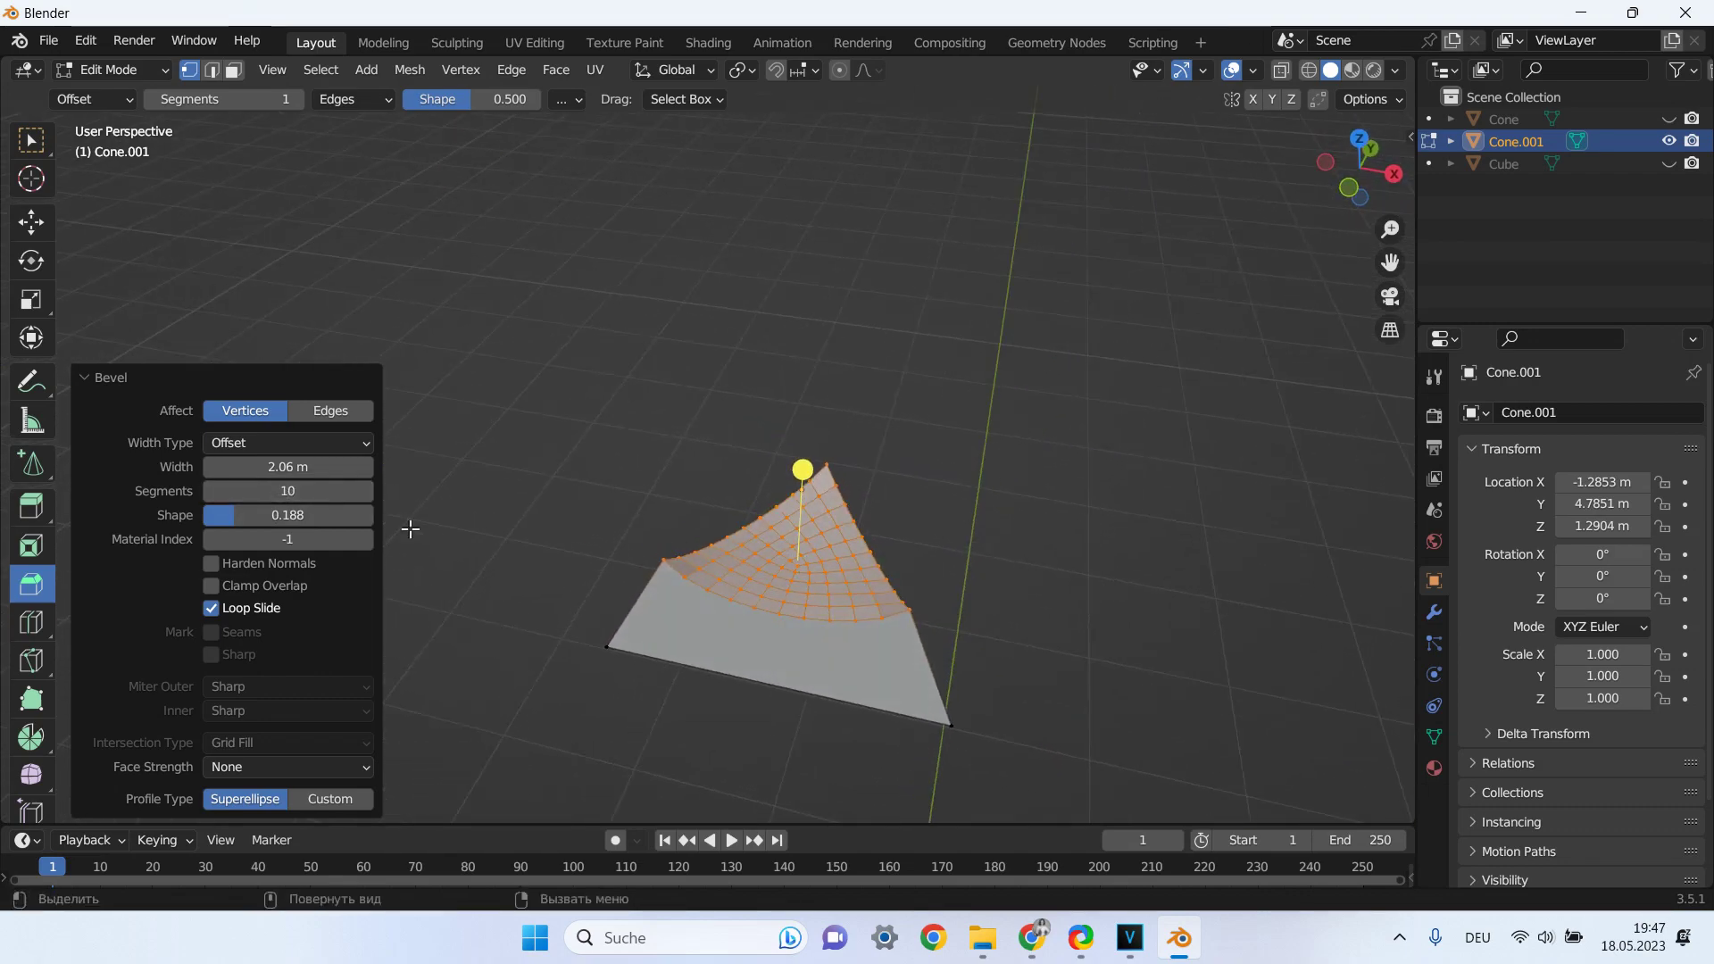
Narrow the apex bevel to 1.13 m with 14 segments and shape 0.099.
{"action": "mouse_move", "coordinate": [288, 467]}
{"action": "left_mouse_down"}
{"action": "mouse_move", "coordinate": [308, 467]}
{"action": "mouse_move", "coordinate": [223, 467]}
{"action": "left_mouse_up"}
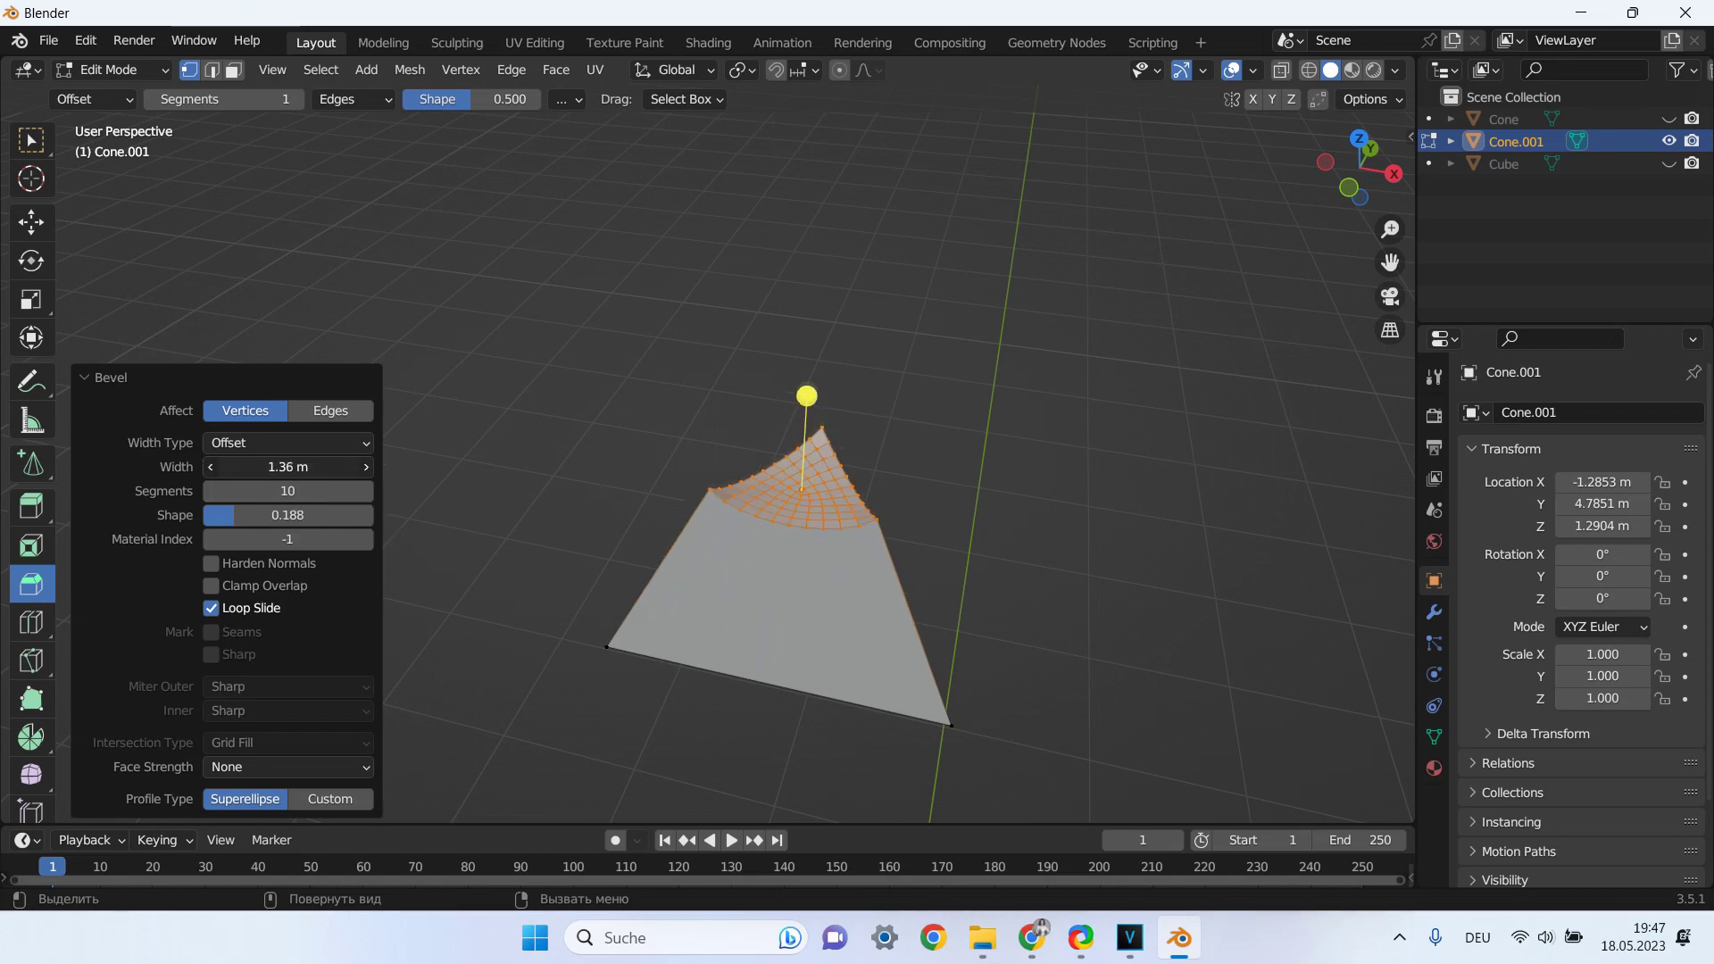
{"action": "mouse_move", "coordinate": [305, 522]}
{"action": "left_mouse_down"}
{"action": "mouse_move", "coordinate": [268, 522]}
{"action": "mouse_move", "coordinate": [297, 491]}
{"action": "left_mouse_up"}
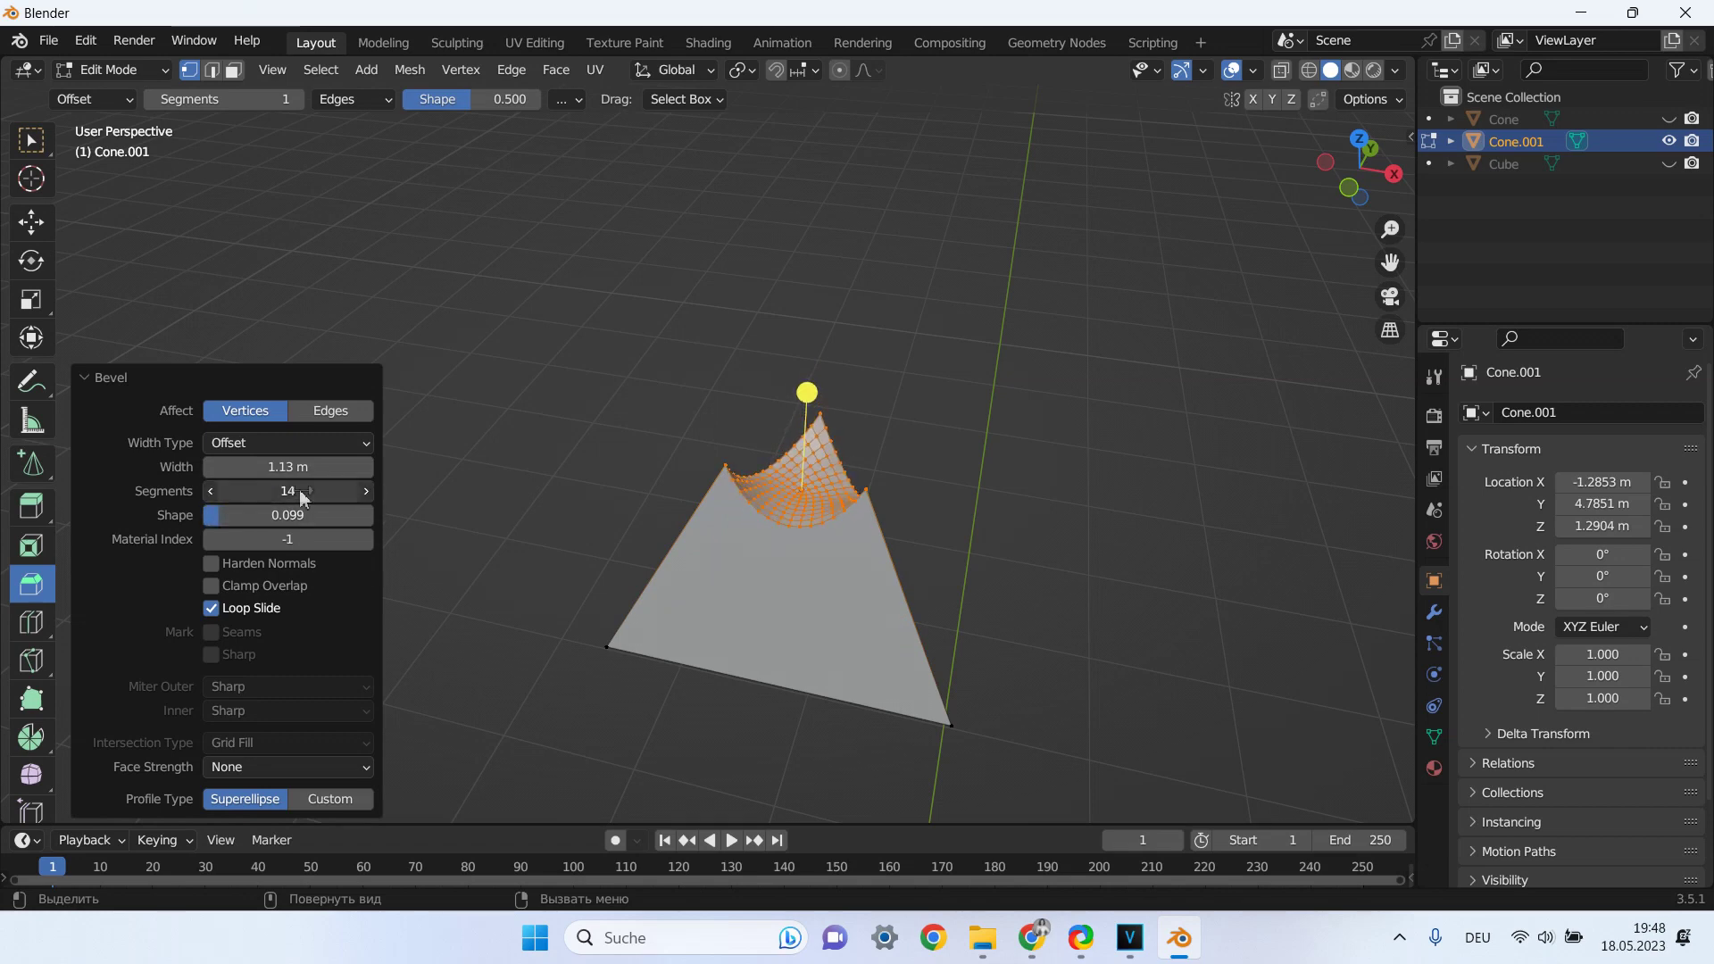
{"action": "mouse_move", "coordinate": [1034, 443]}
{"action": "middle_mouse_down"}
{"action": "mouse_move", "coordinate": [851, 537]}
{"action": "mouse_move", "coordinate": [823, 589]}
{"action": "mouse_move", "coordinate": [830, 578]}
{"action": "mouse_move", "coordinate": [795, 582]}
{"action": "mouse_move", "coordinate": [911, 636]}
{"action": "mouse_move", "coordinate": [827, 624]}
{"action": "mouse_move", "coordinate": [854, 599]}
{"action": "mouse_move", "coordinate": [795, 639]}
{"action": "middle_mouse_up"}
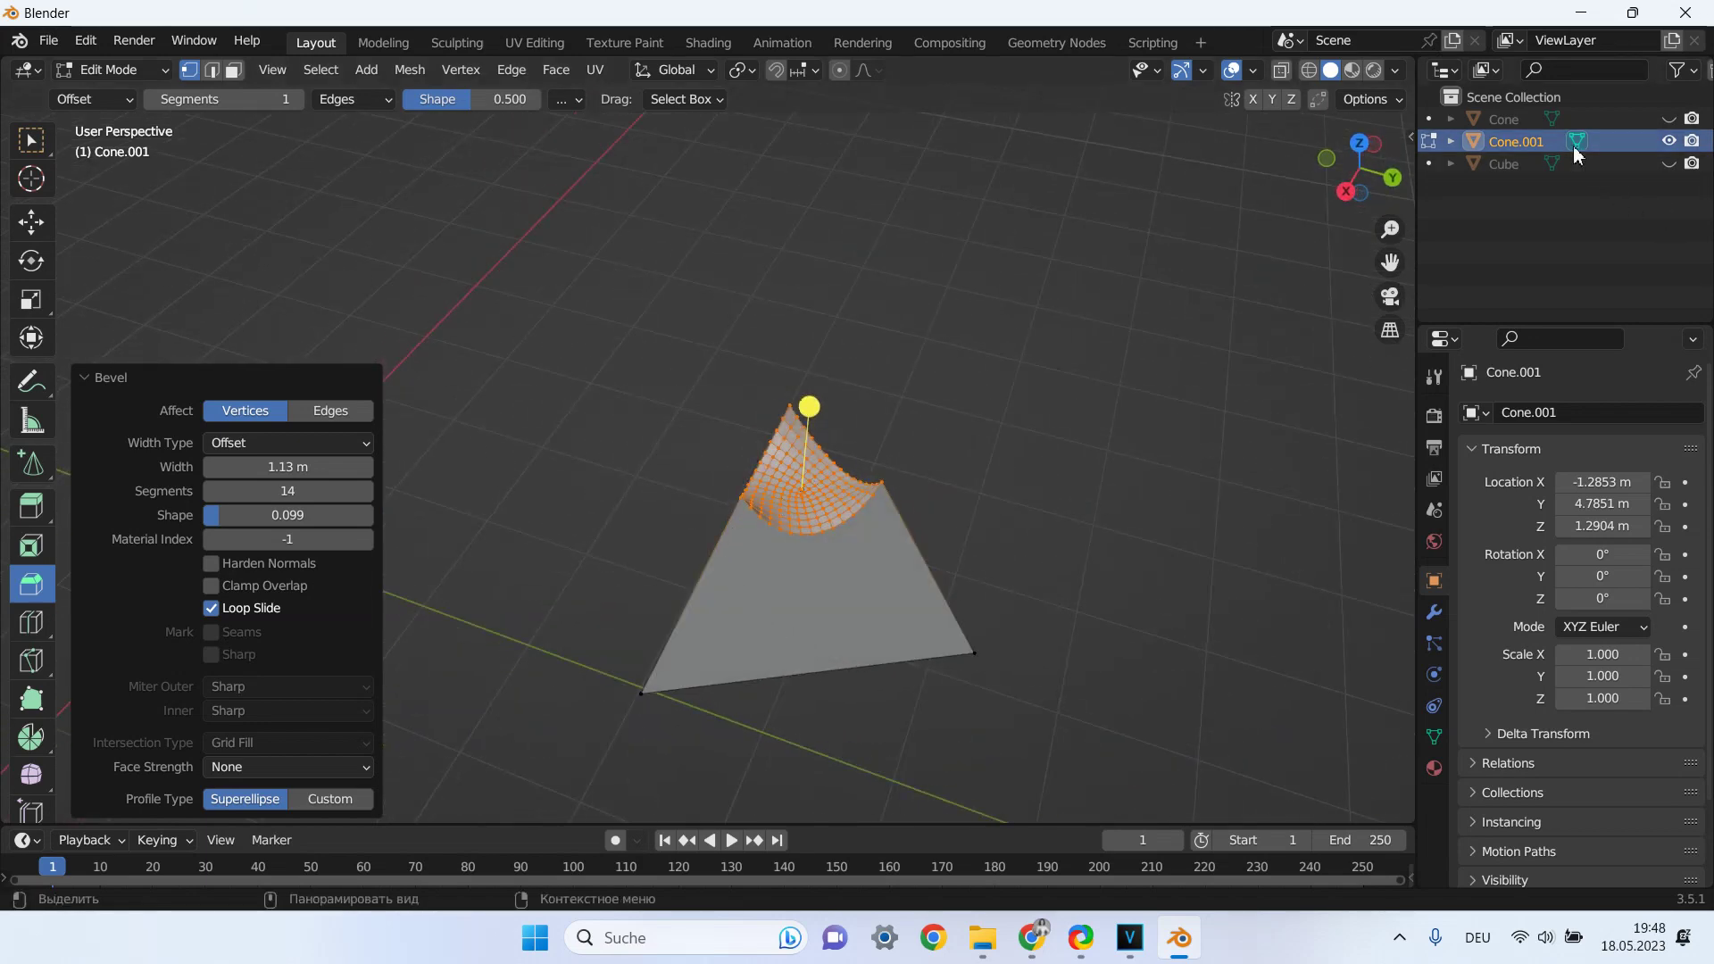